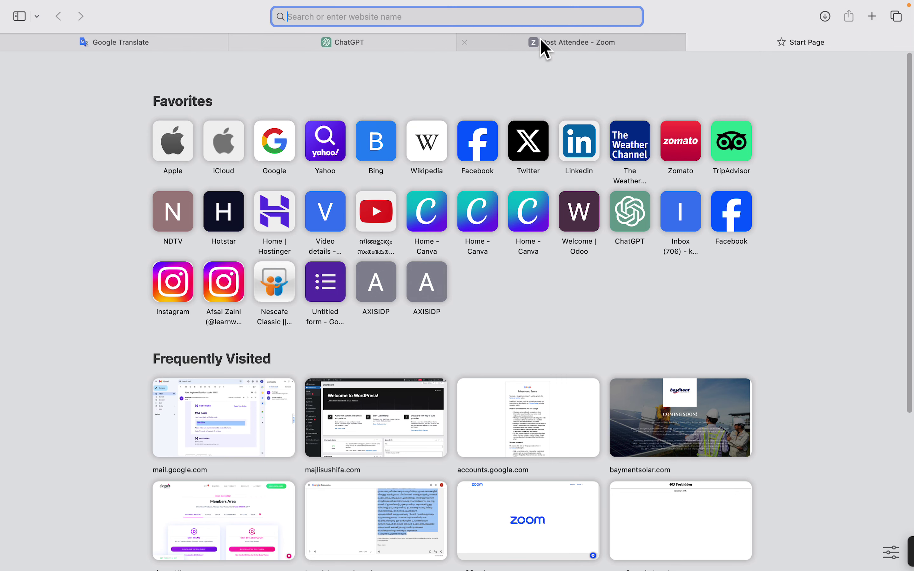
Search Google for 'canva' using the Canva suggestion from the favourites' Google page.
click(264, 151)
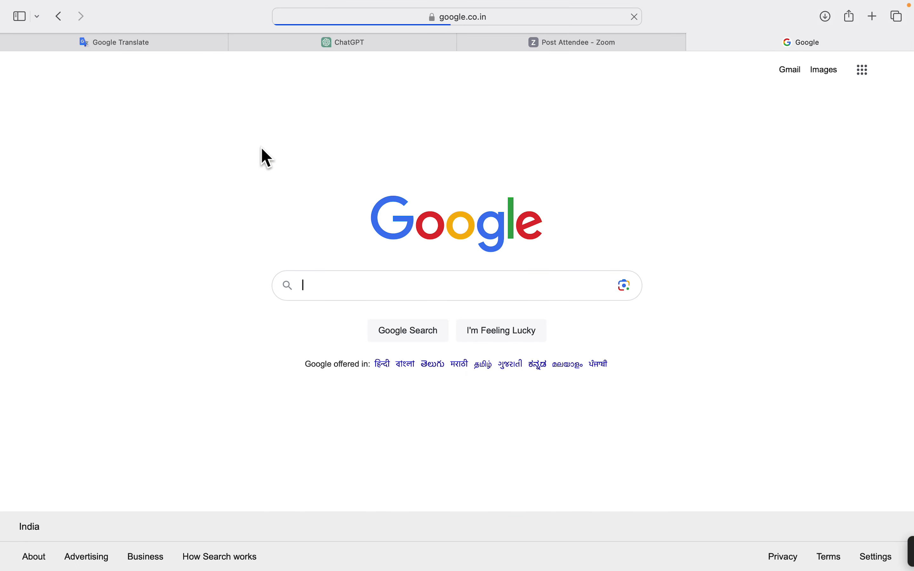
click(362, 281)
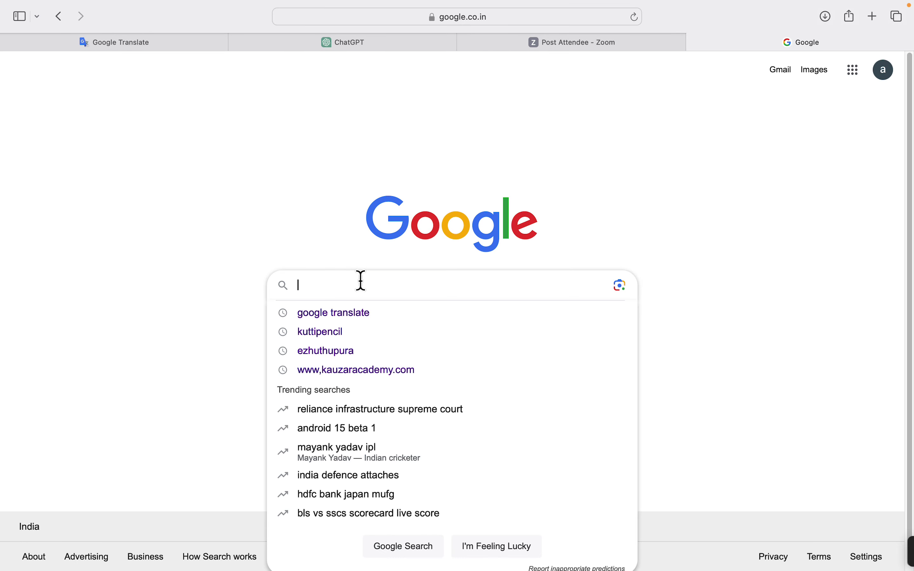
text(ca)
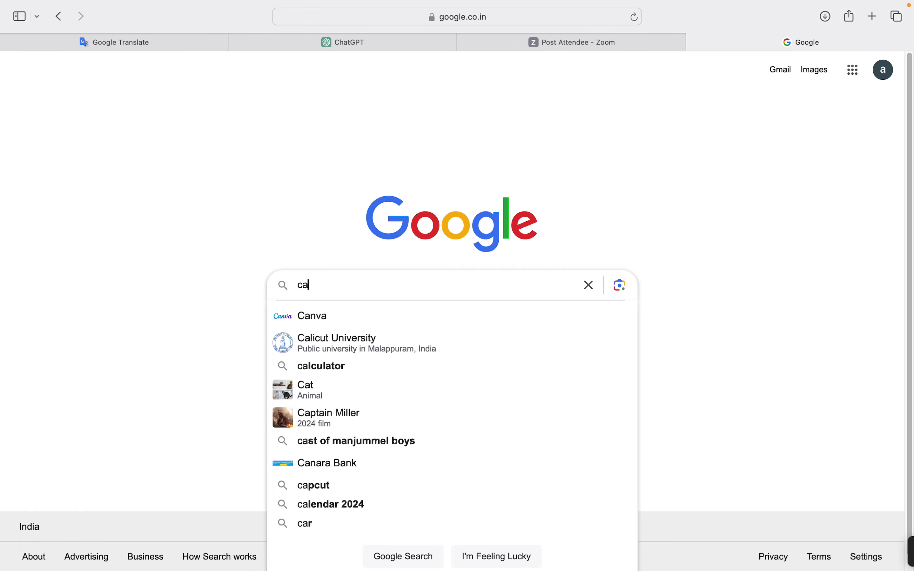
click(332, 320)
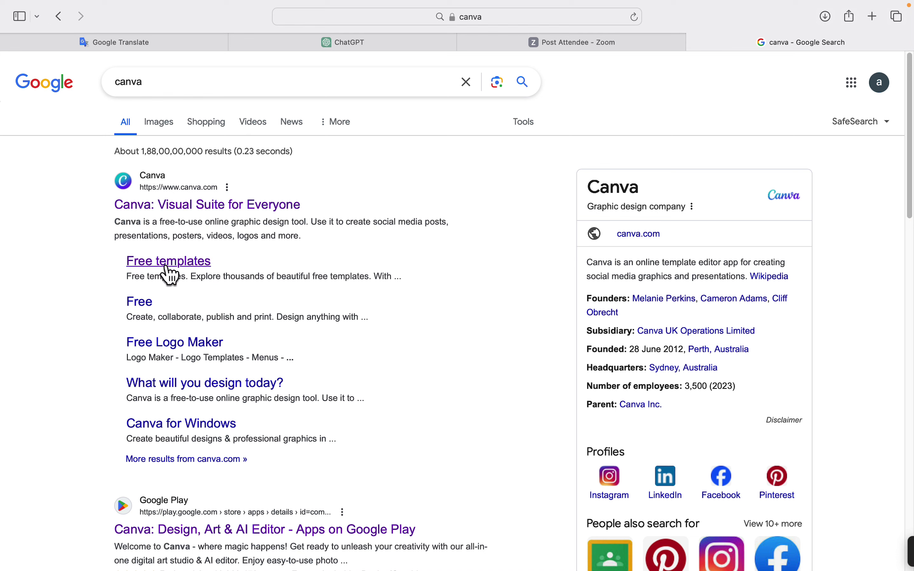
Open canva.com from the results and dismiss the welcome-back sign-in prompt.
click(212, 206)
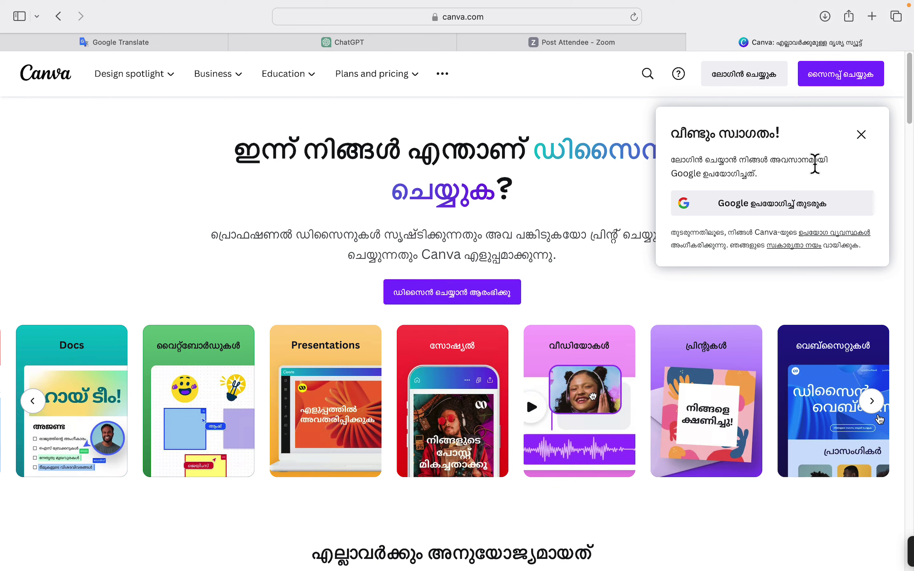
click(862, 136)
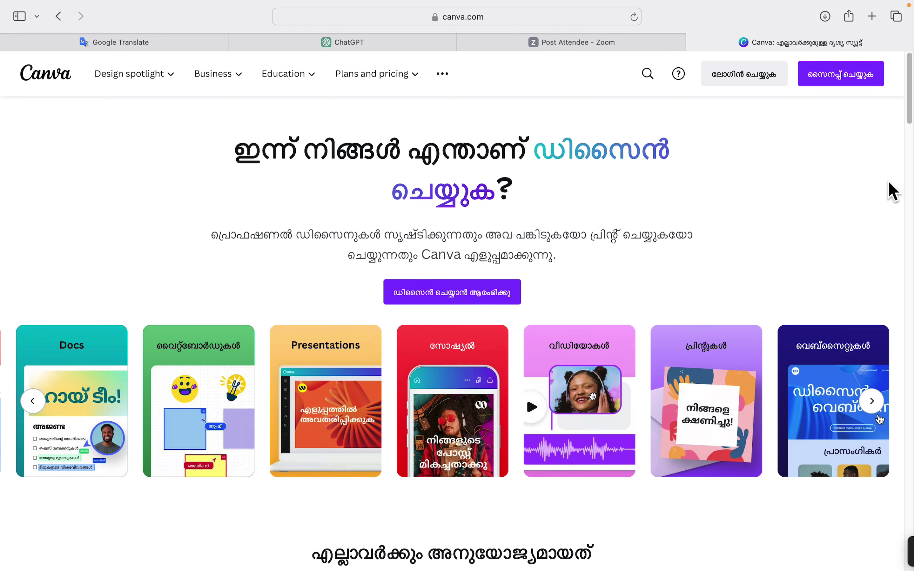
drag(911, 119, 910, 156)
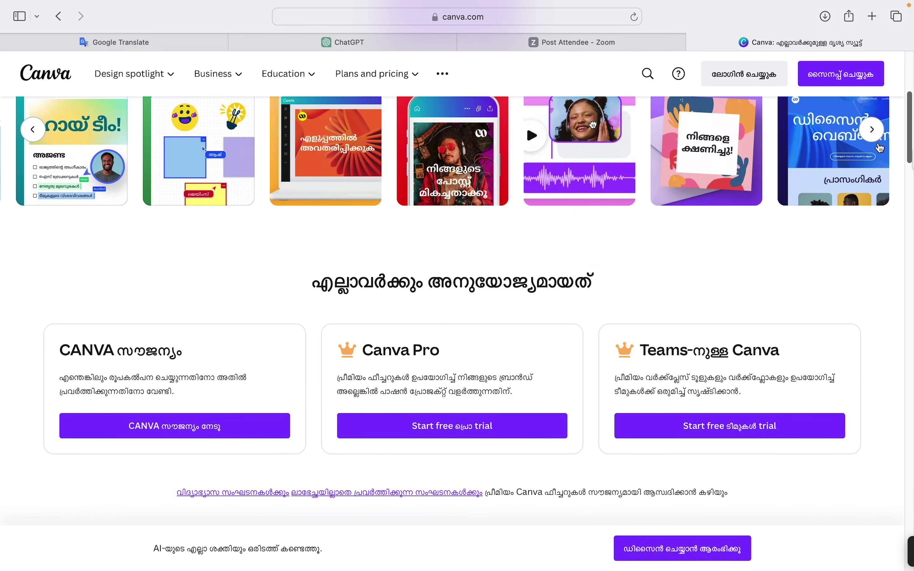
Scroll through the Canva homepage and return to the top.
scroll(529, 197, down, 2)
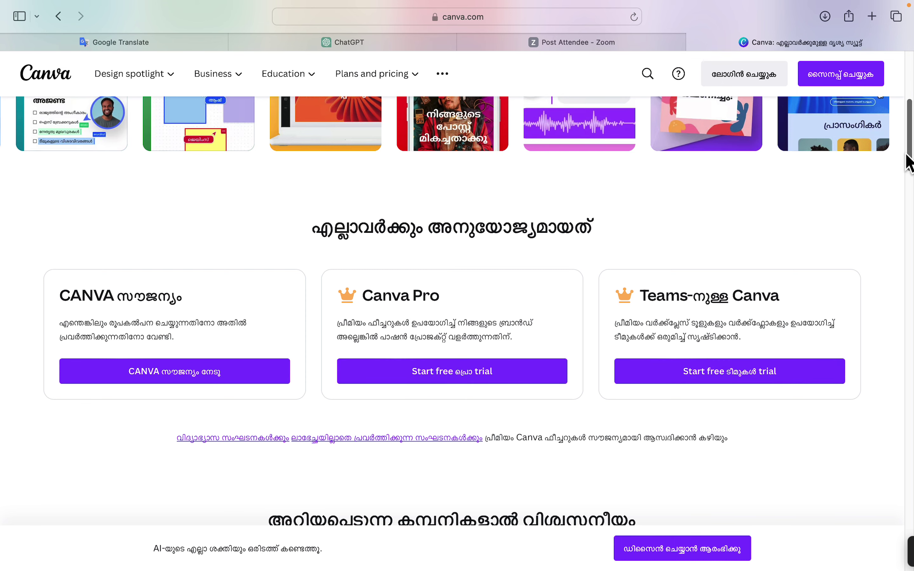
scroll(911, 158, down, 5)
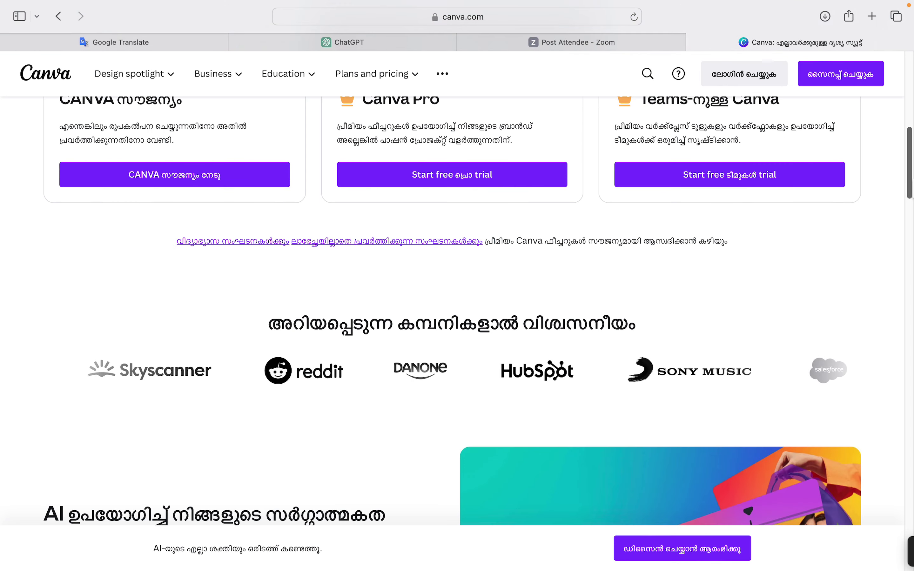
scroll(478, 310, down, 4)
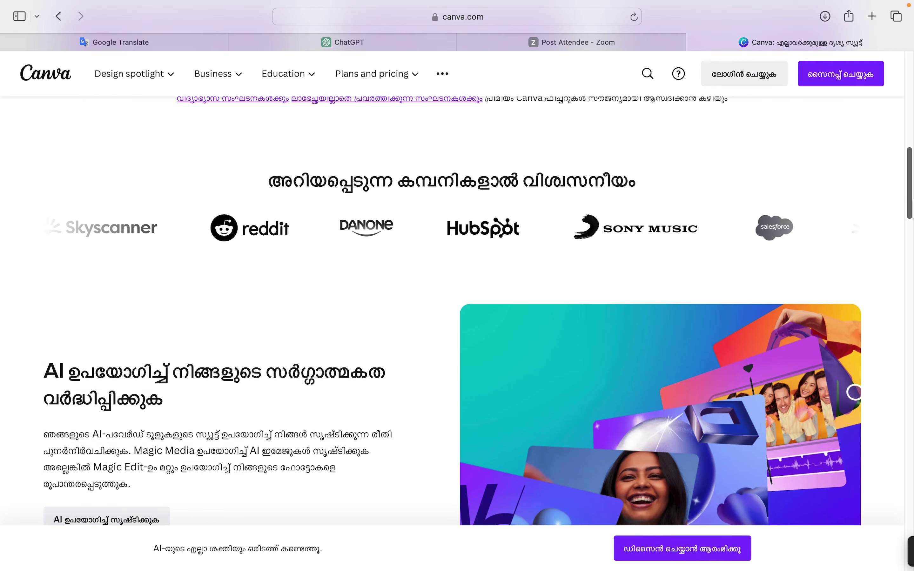
scroll(478, 311, down, 6)
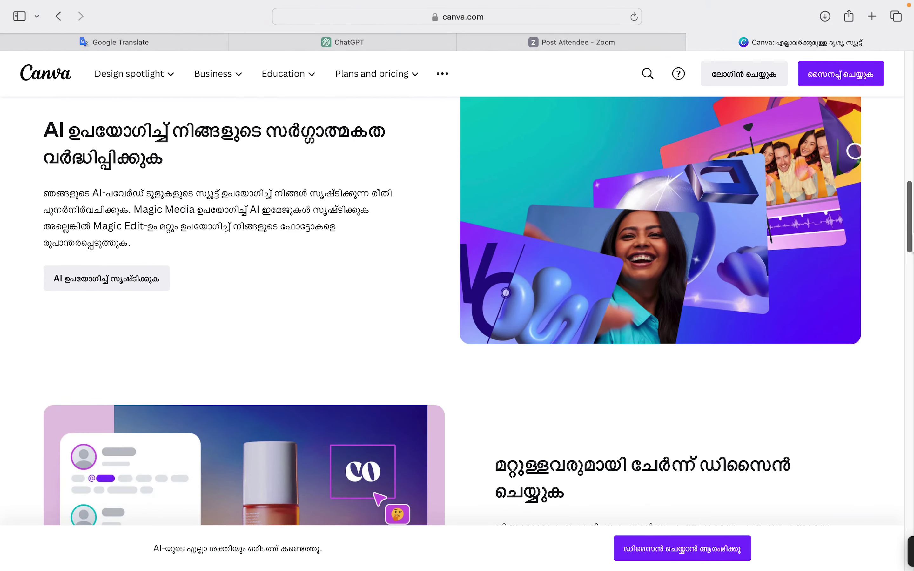
scroll(479, 263, up, 2)
scroll(478, 263, down, 2)
scroll(478, 311, down, 8)
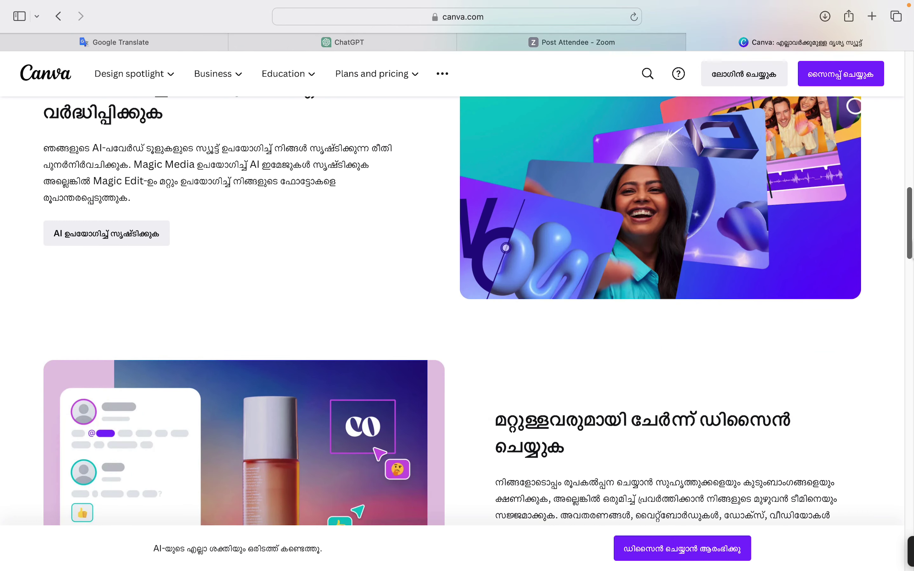
scroll(478, 311, down, 5)
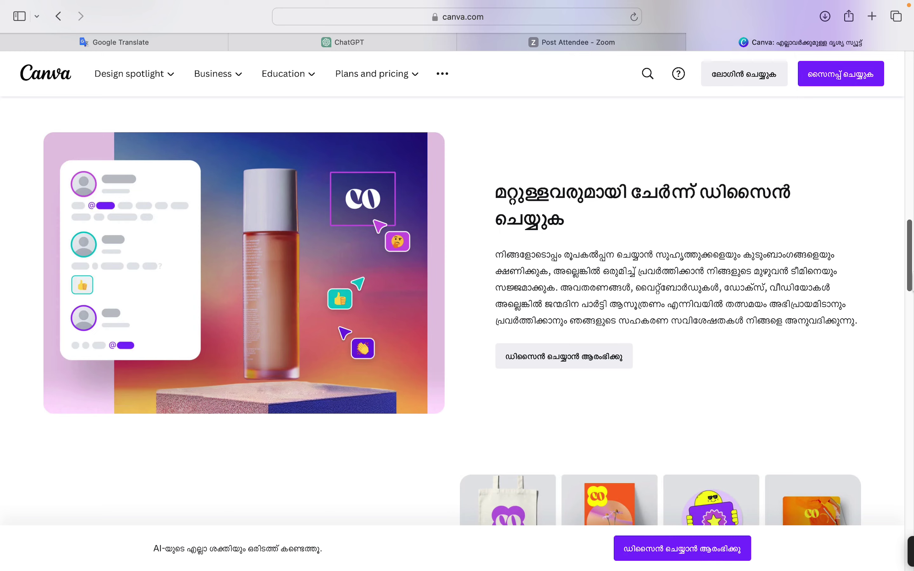
scroll(478, 310, down, 13)
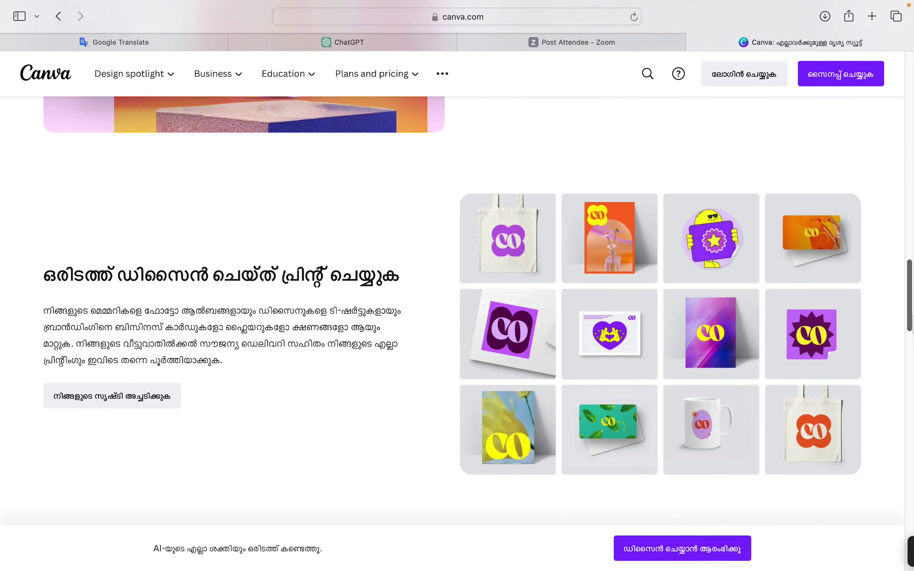
scroll(479, 311, down, 20)
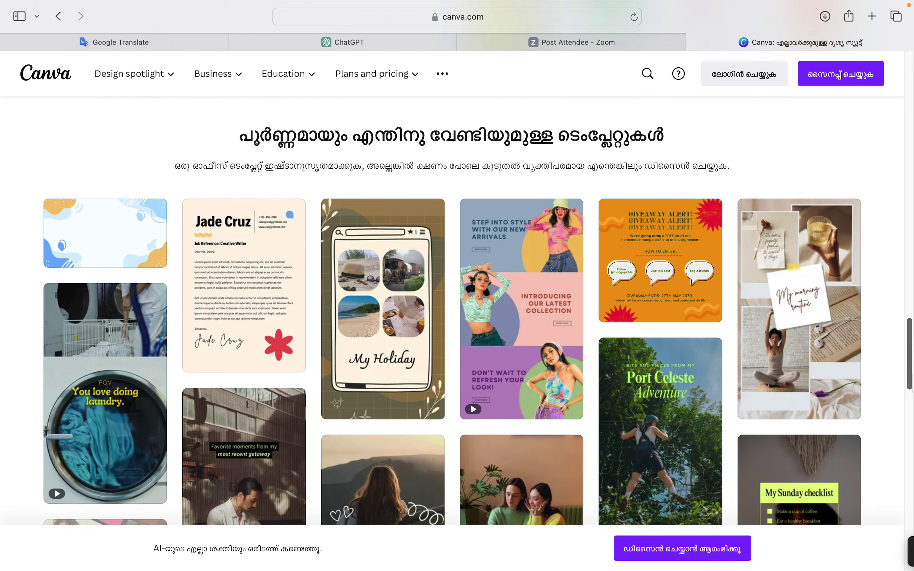
scroll(479, 311, down, 20)
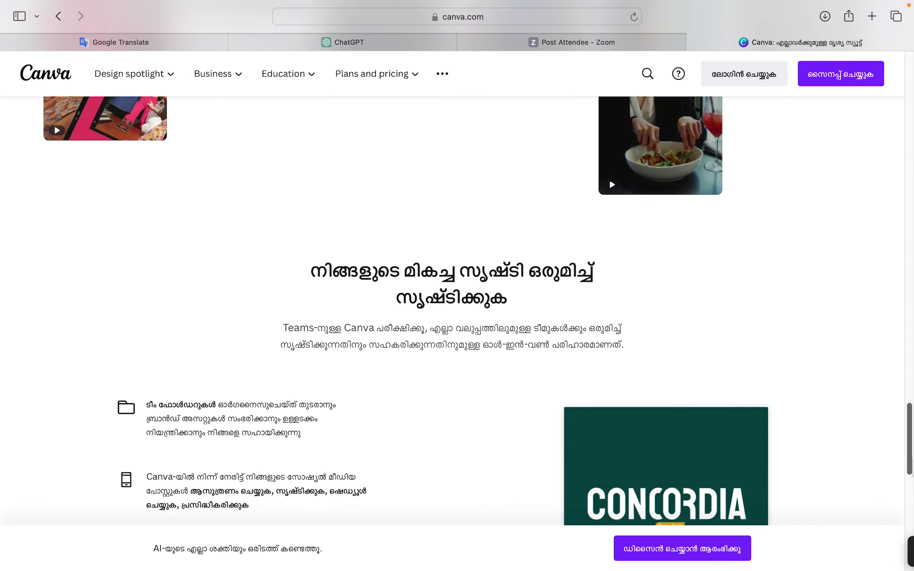
scroll(479, 310, down, 12)
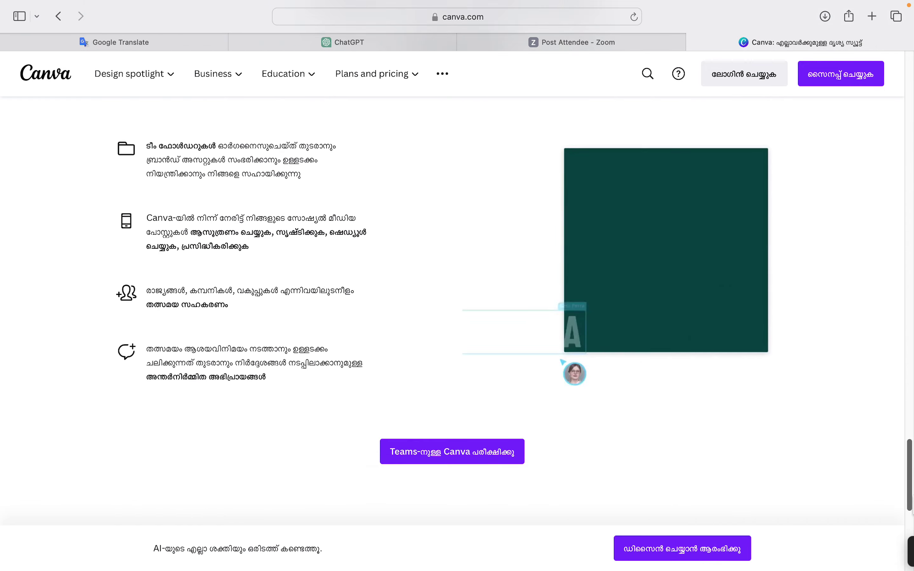
drag(910, 474, 821, 18)
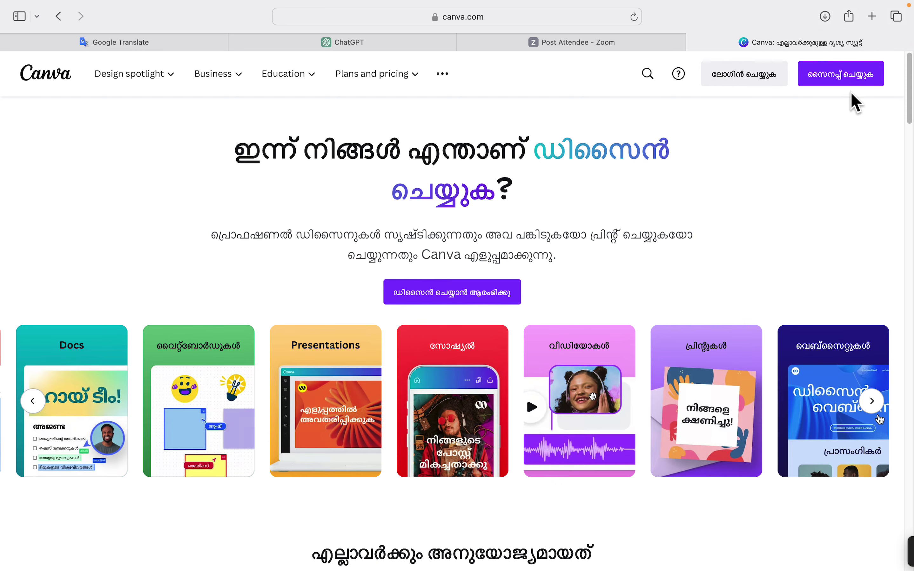
Try signing in with a Google account, then close the Google sign-in and code dialogs.
click(836, 84)
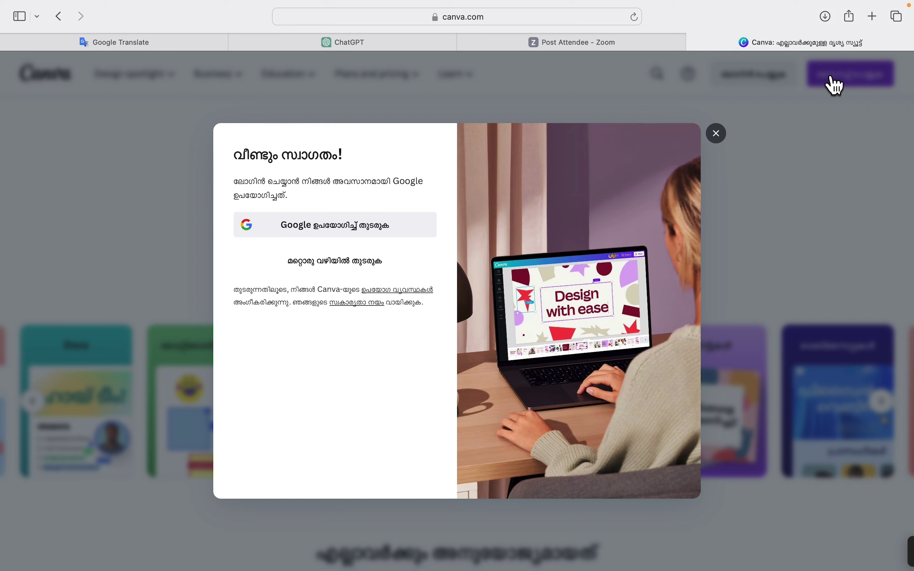
click(329, 228)
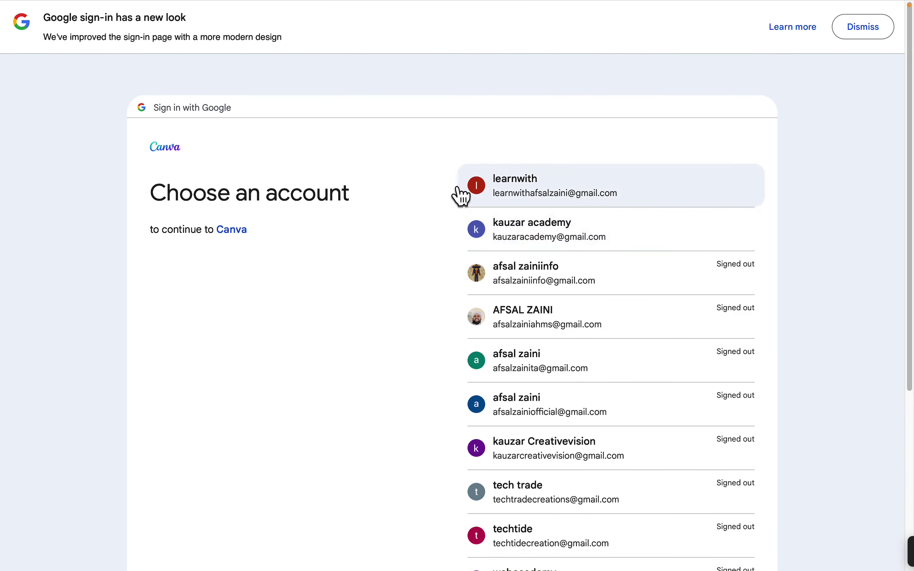
click(512, 189)
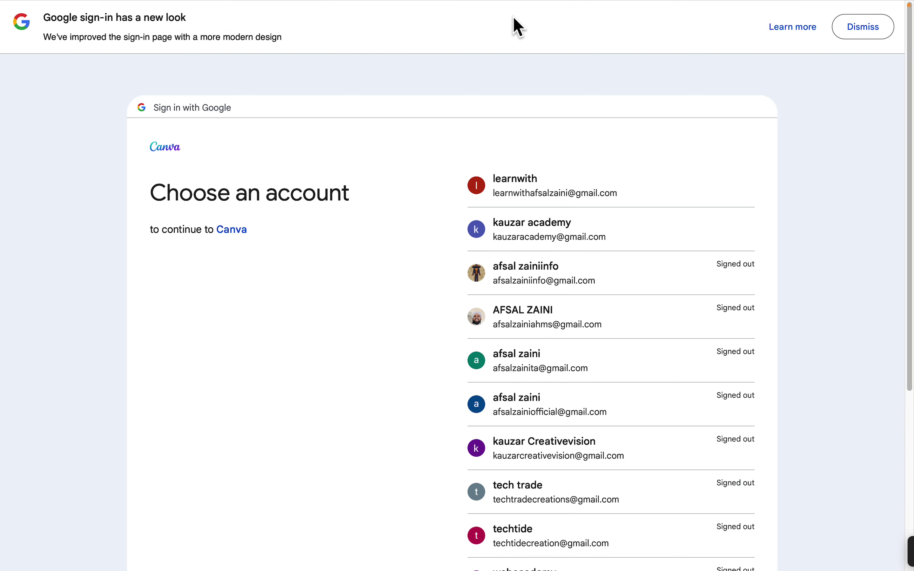
click(862, 28)
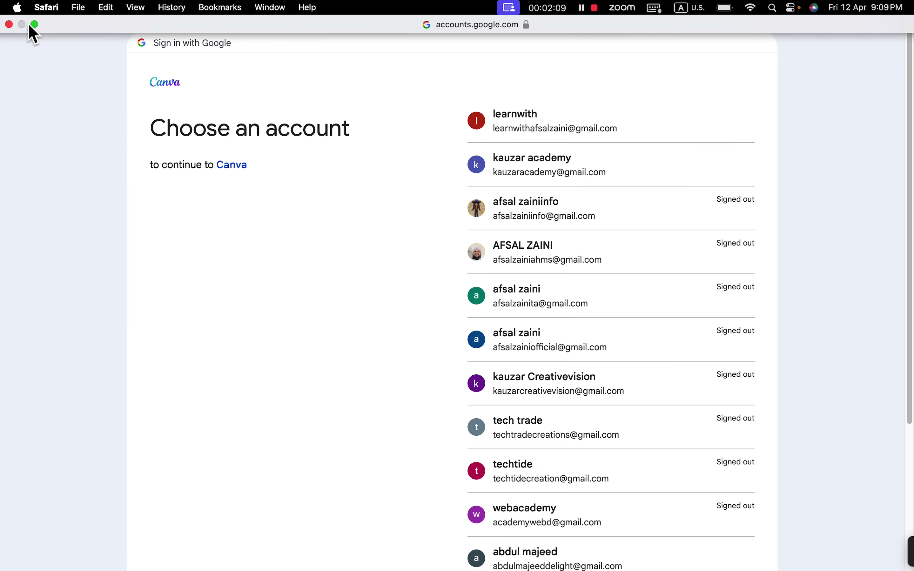
click(9, 24)
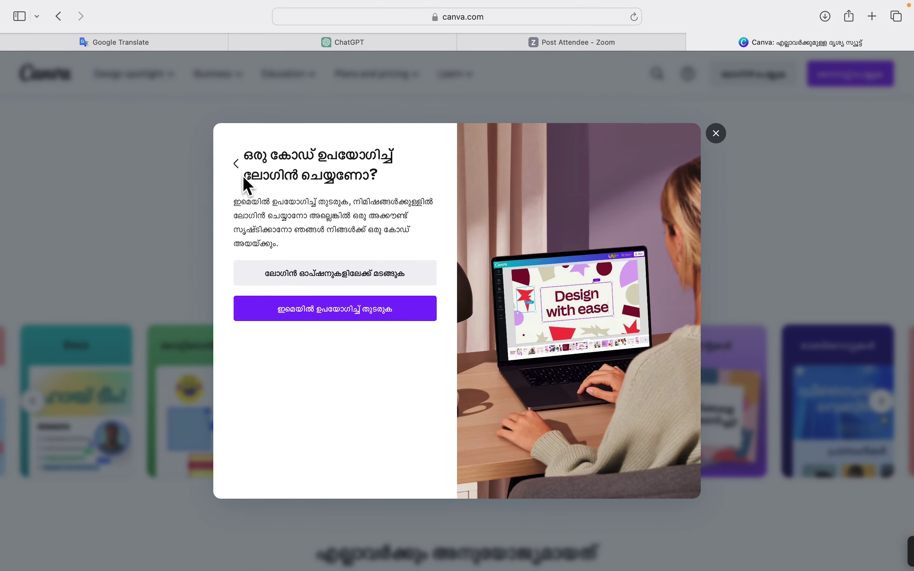
click(719, 139)
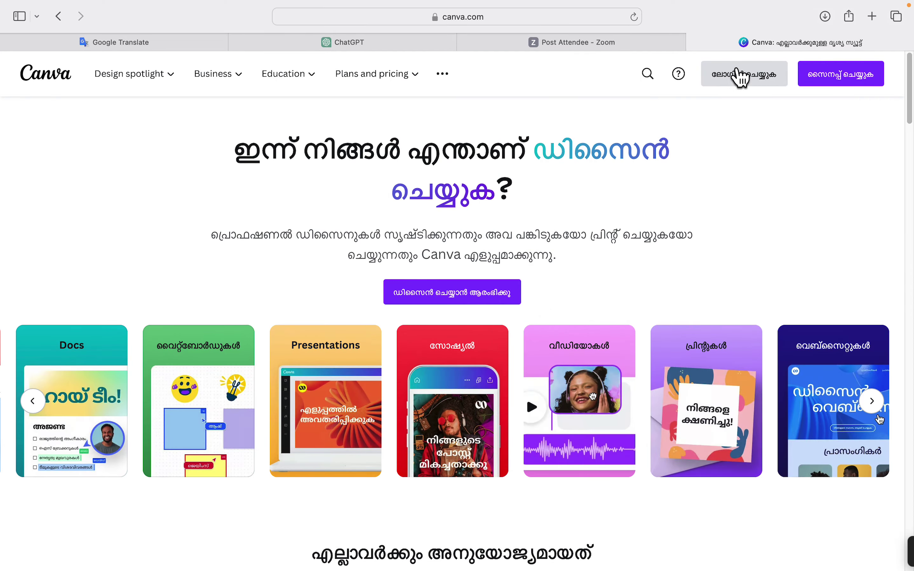
Sign in with email, submitting the account's e-mail address to receive a login code.
click(725, 78)
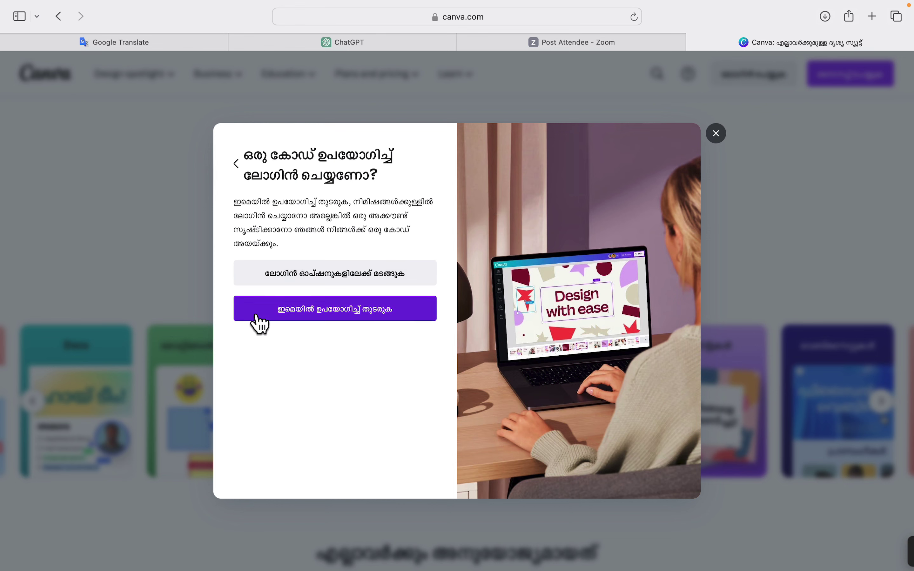
click(312, 308)
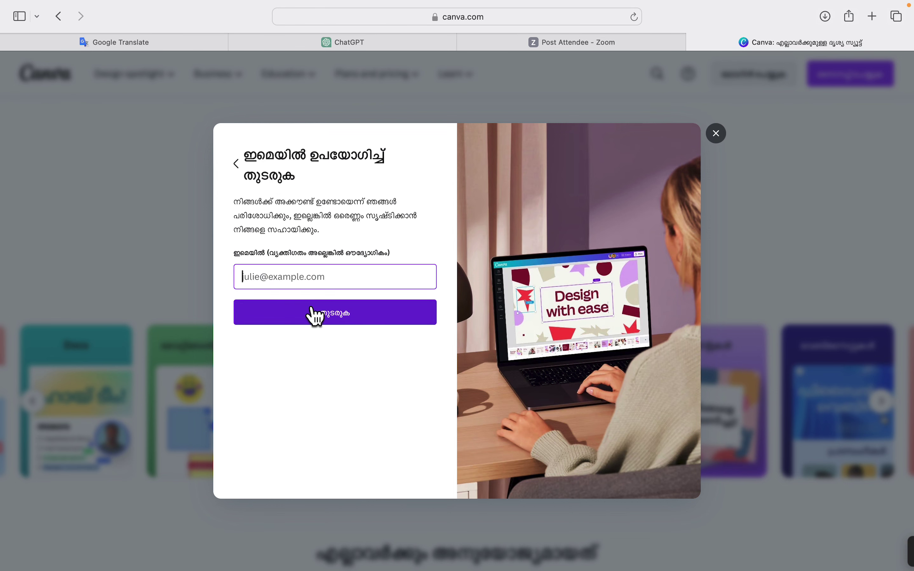
click(335, 276)
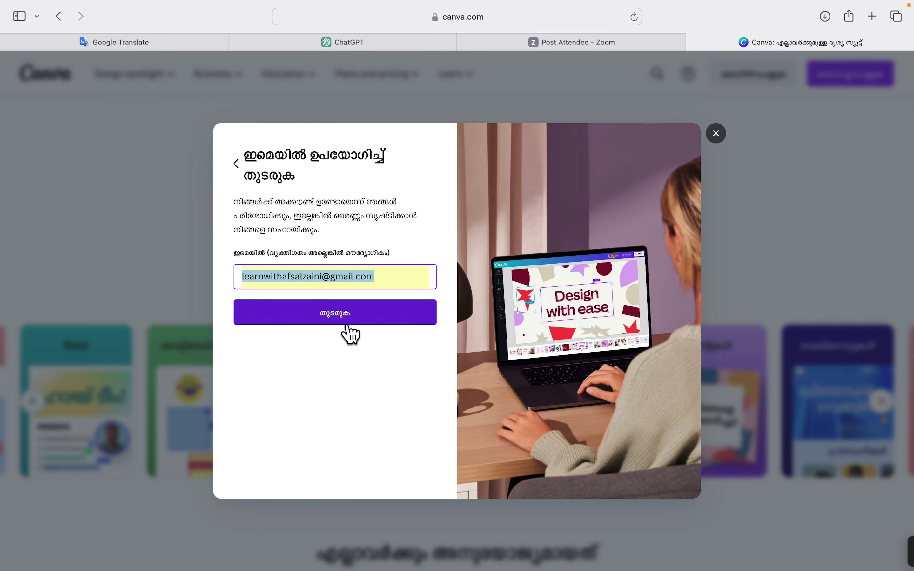
click(337, 313)
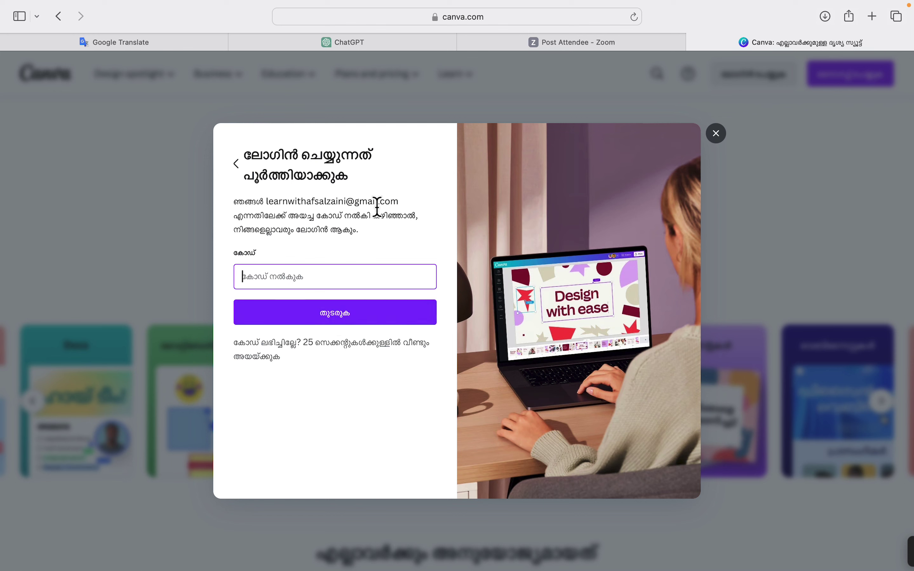
In a new tab, switch Google to the second account and open Gmail.
click(872, 16)
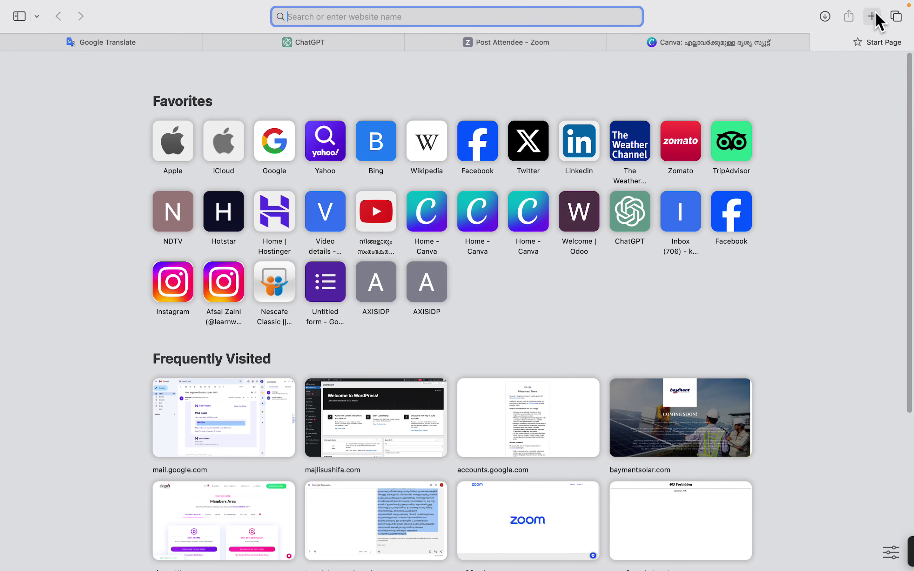
click(277, 153)
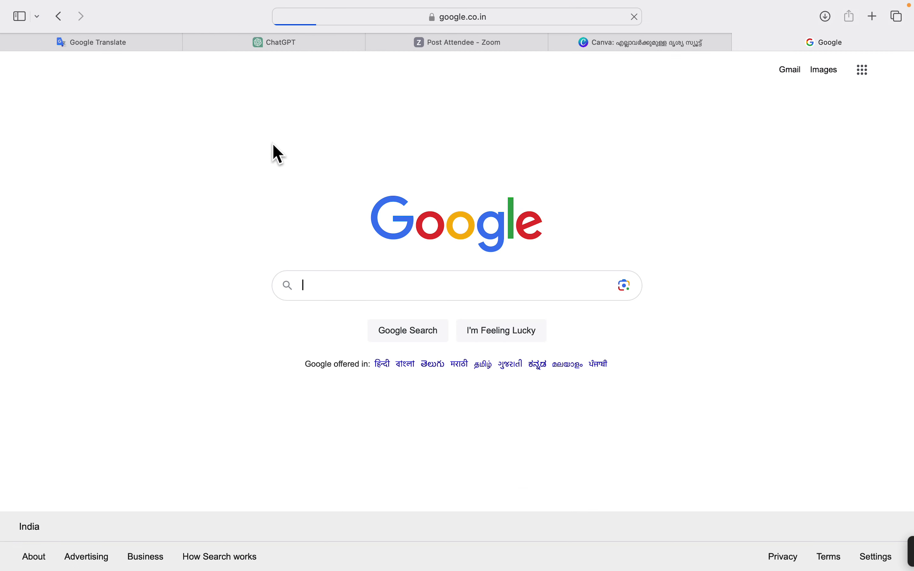
click(893, 76)
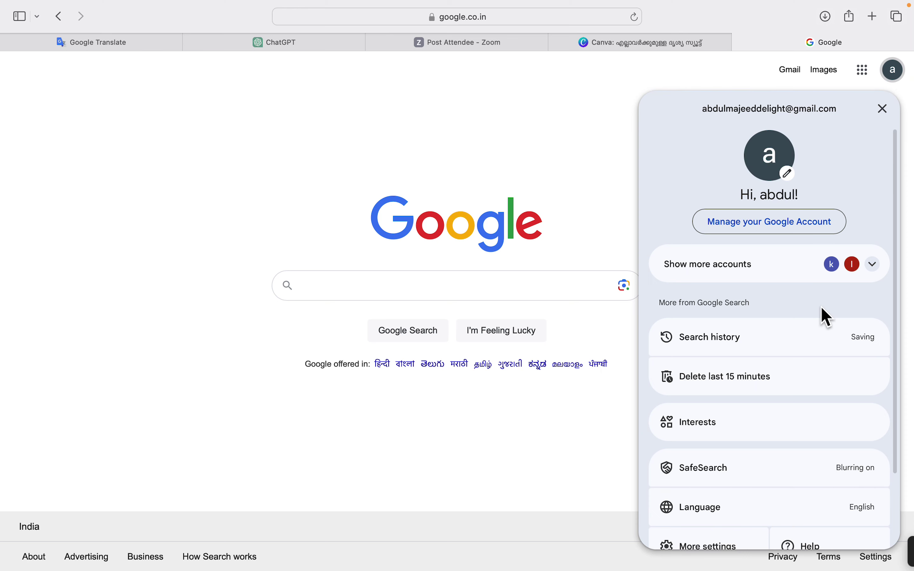
click(863, 268)
click(804, 339)
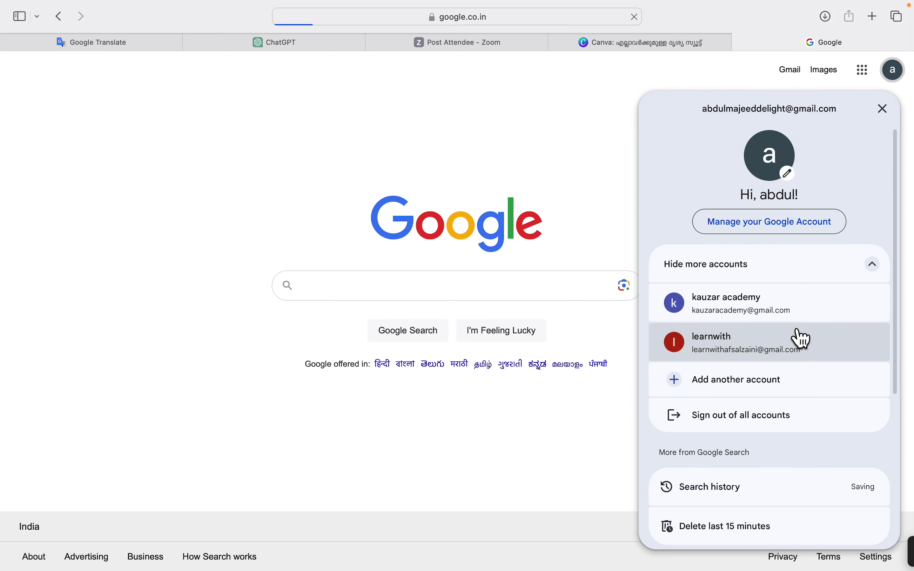
click(867, 75)
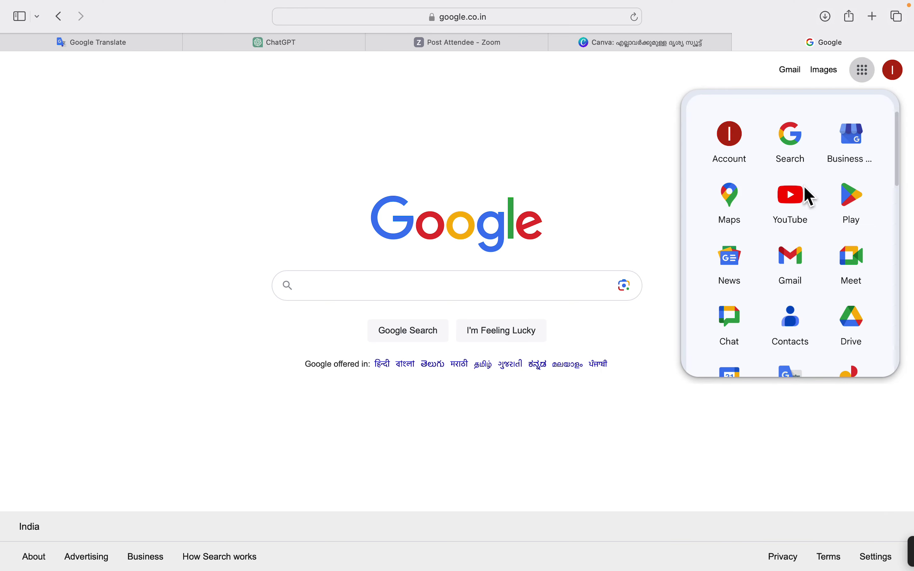
click(799, 285)
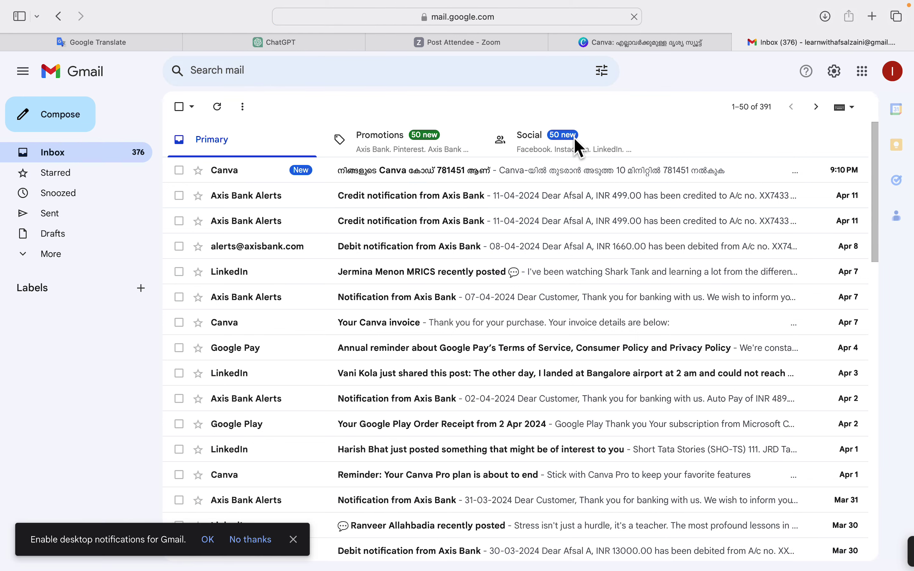
Copy the login code from Canva's latest email and return to the Canva tab.
click(343, 178)
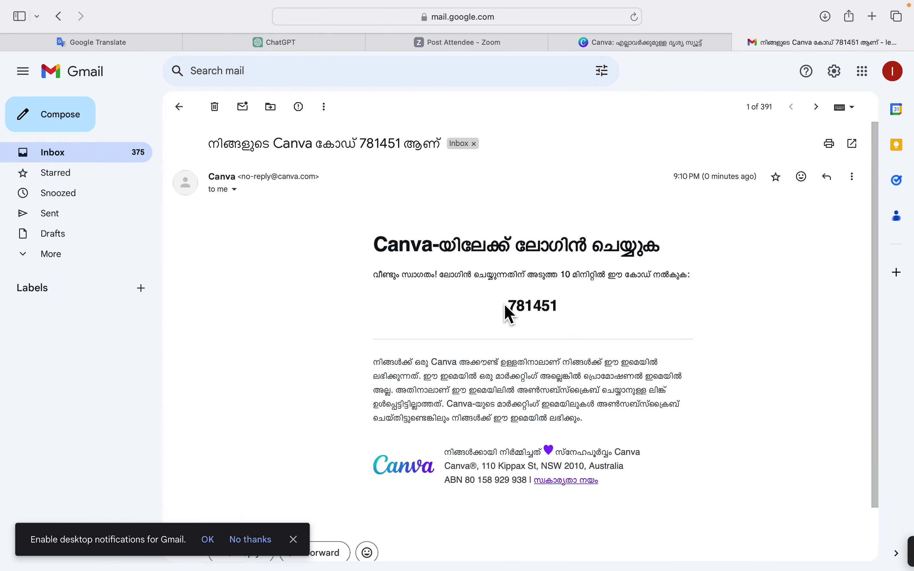
drag(507, 309, 562, 310)
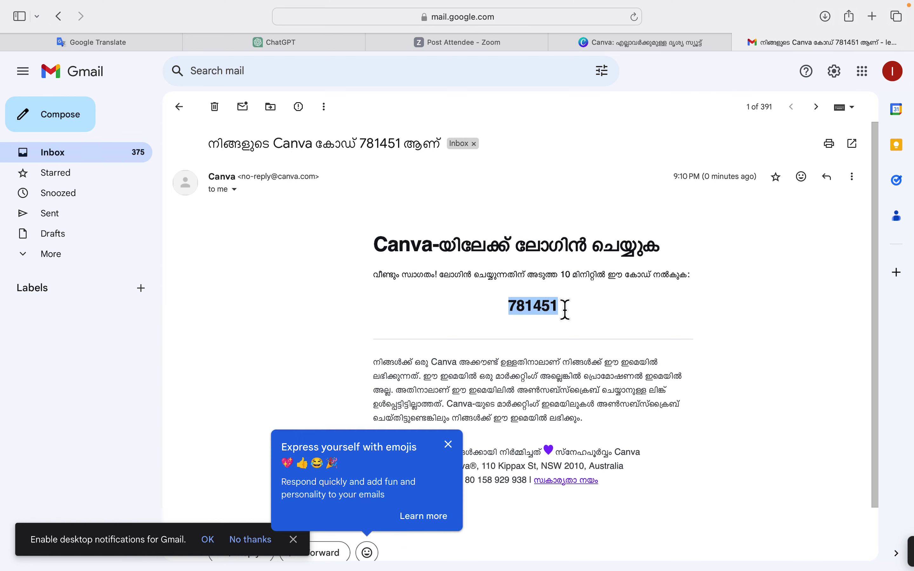
right_click(551, 307)
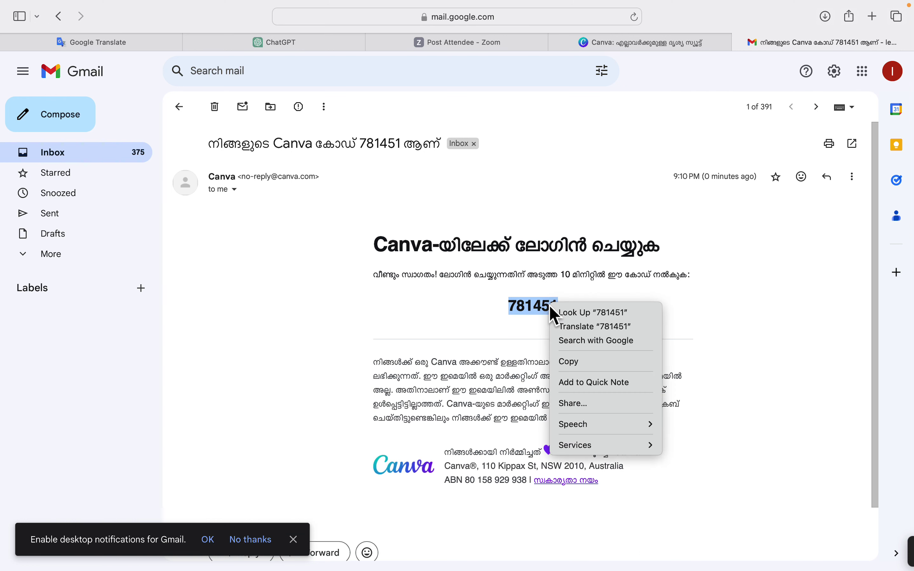
click(574, 360)
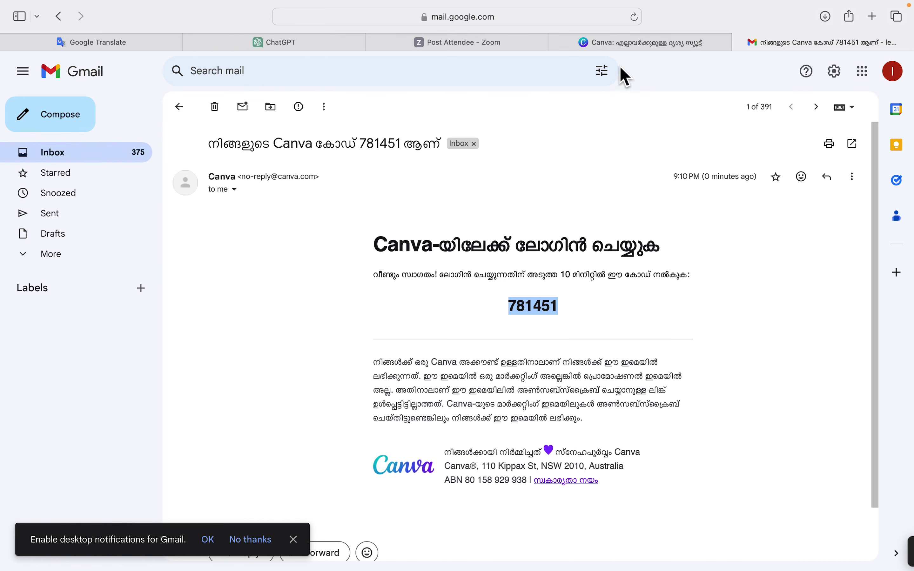
click(627, 39)
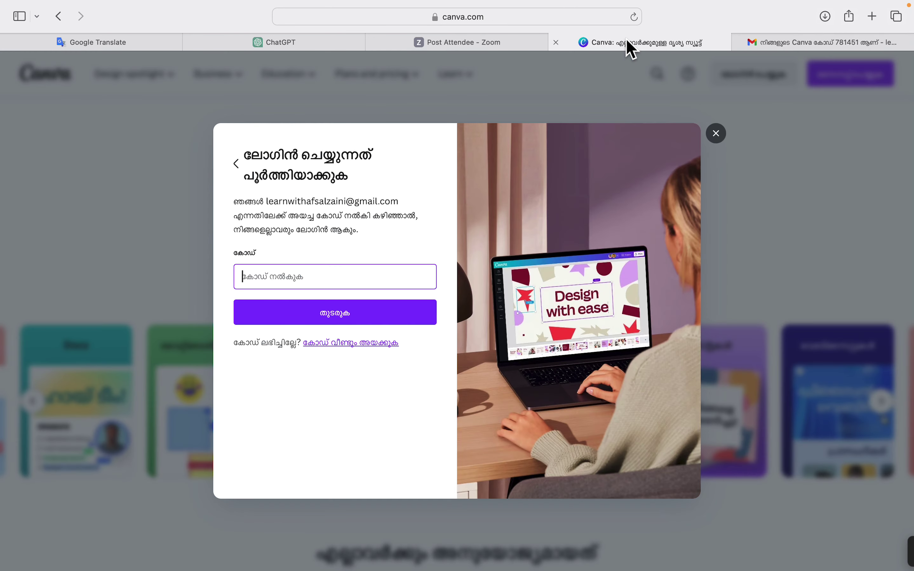
Paste the emailed login code into Canva's code field and submit it.
right_click(331, 271)
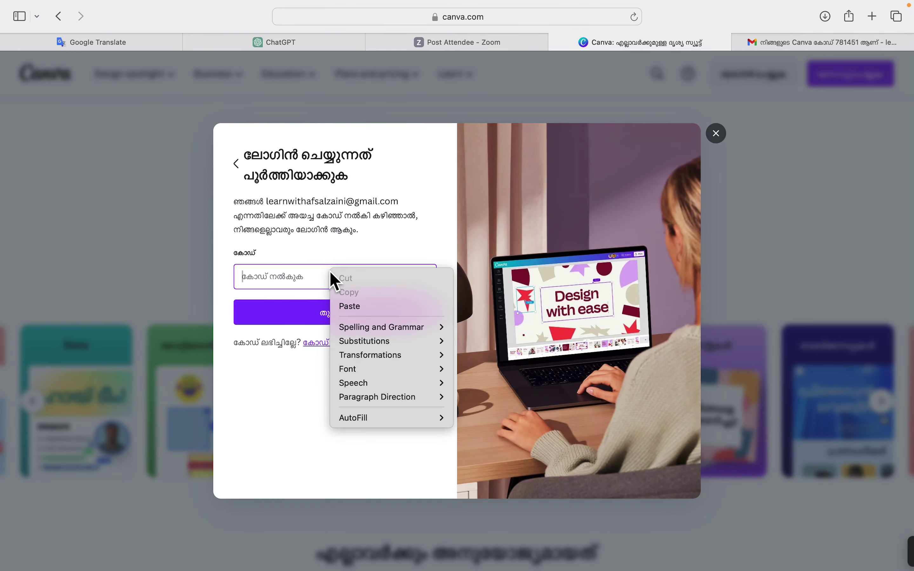
click(345, 311)
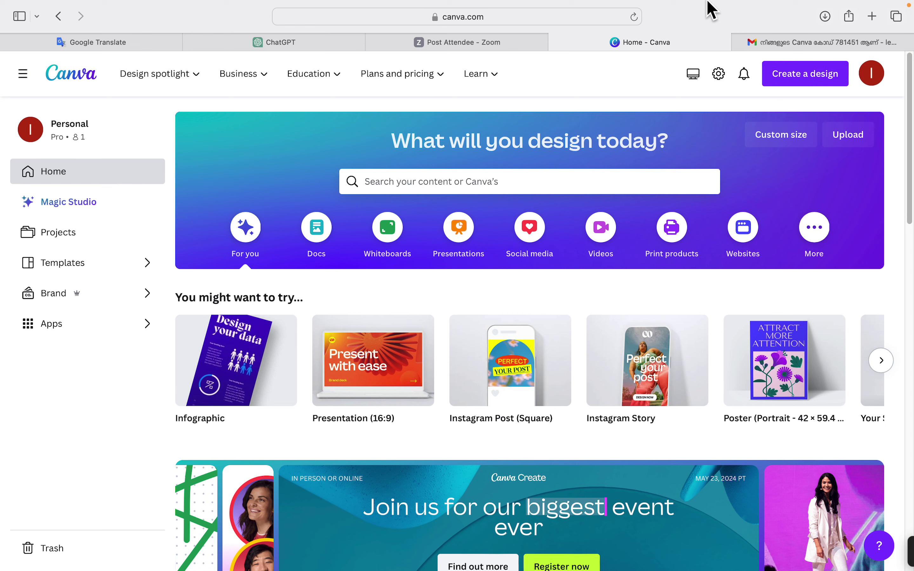
Check the Canva account options menu, then close it.
mouse_move(708, 8)
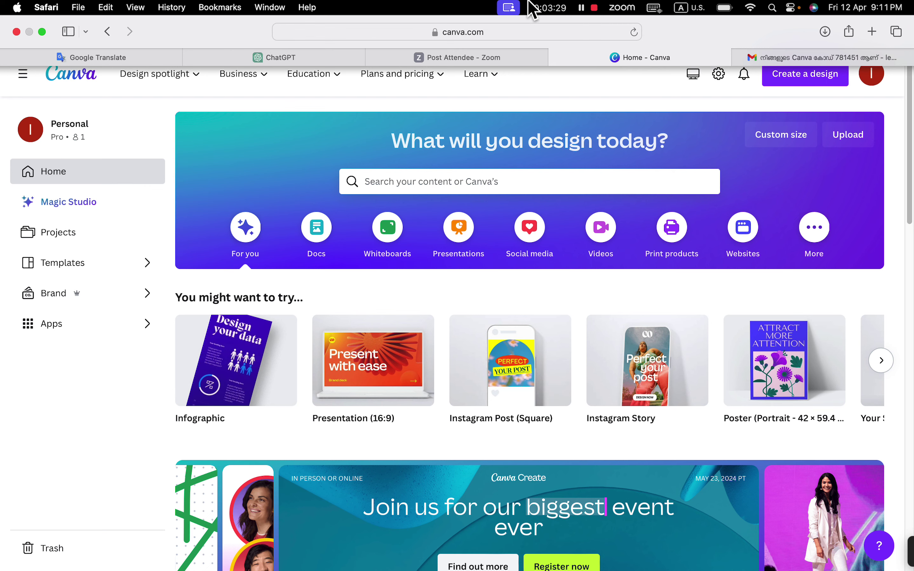
mouse_move(484, 74)
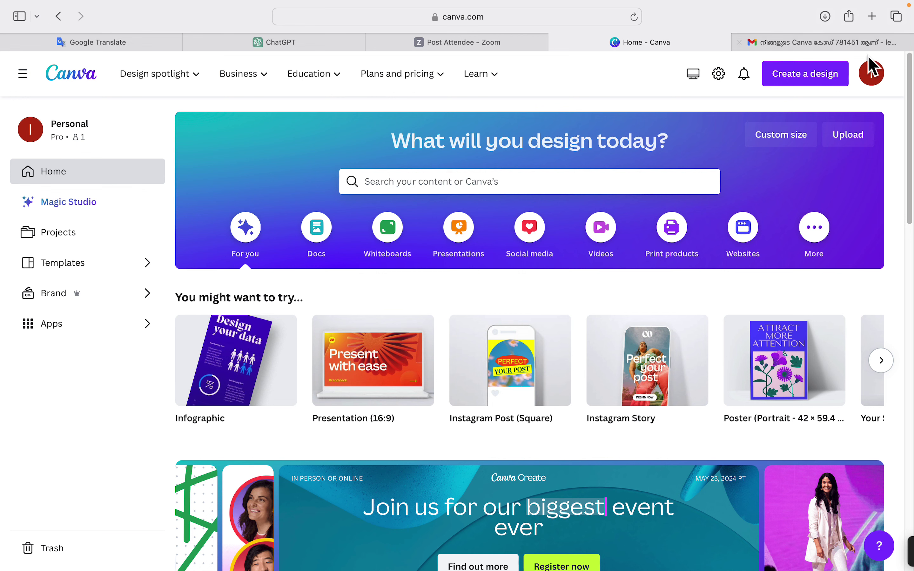
click(872, 75)
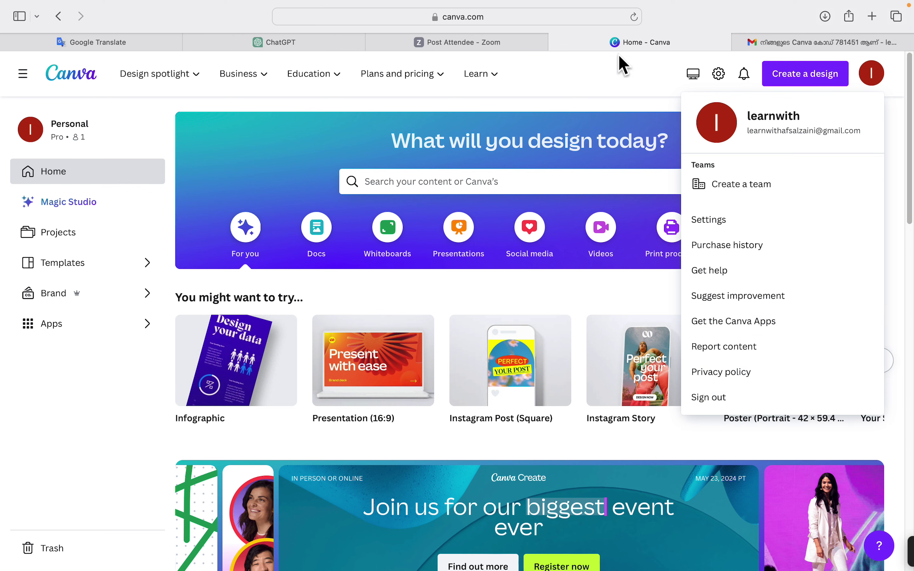
click(621, 66)
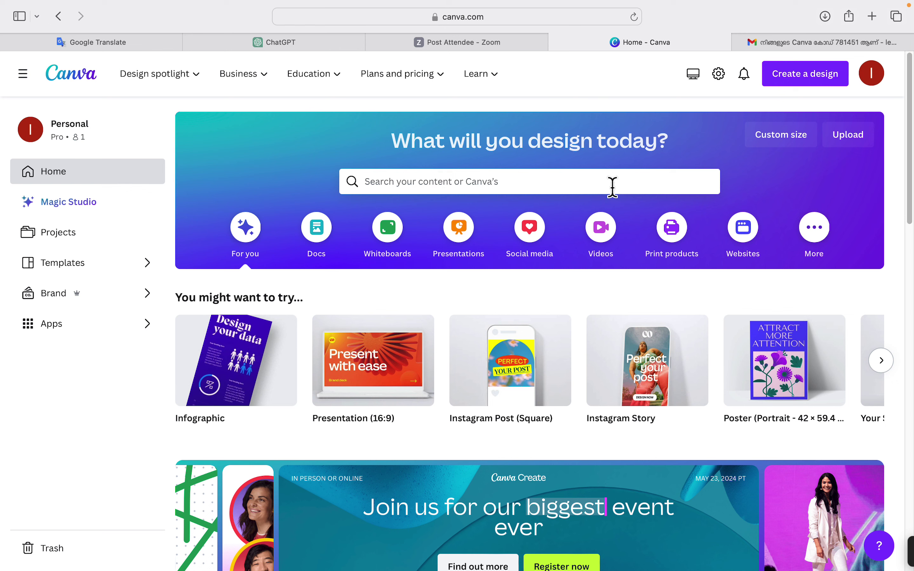
Search Canva templates for 'doctor visiting card'.
click(504, 184)
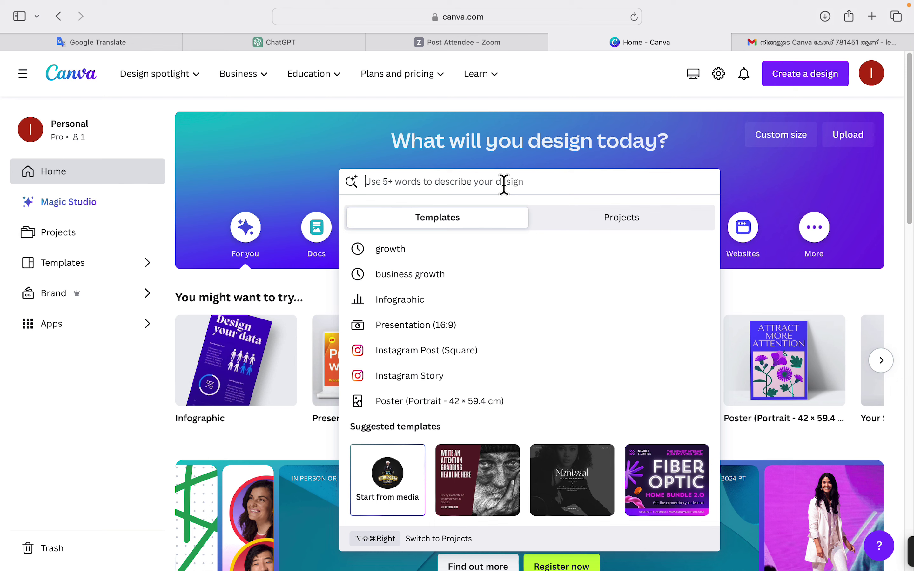
text(vis)
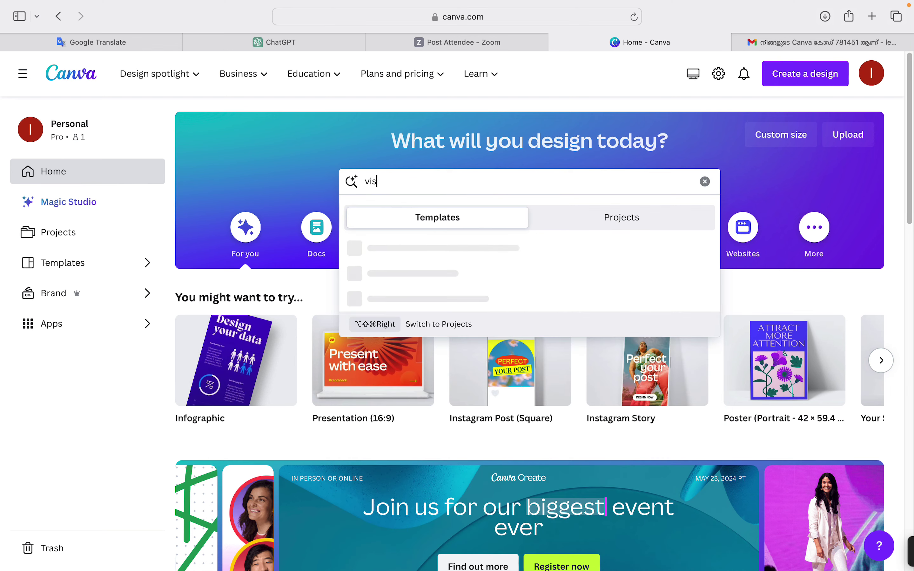
text(iting)
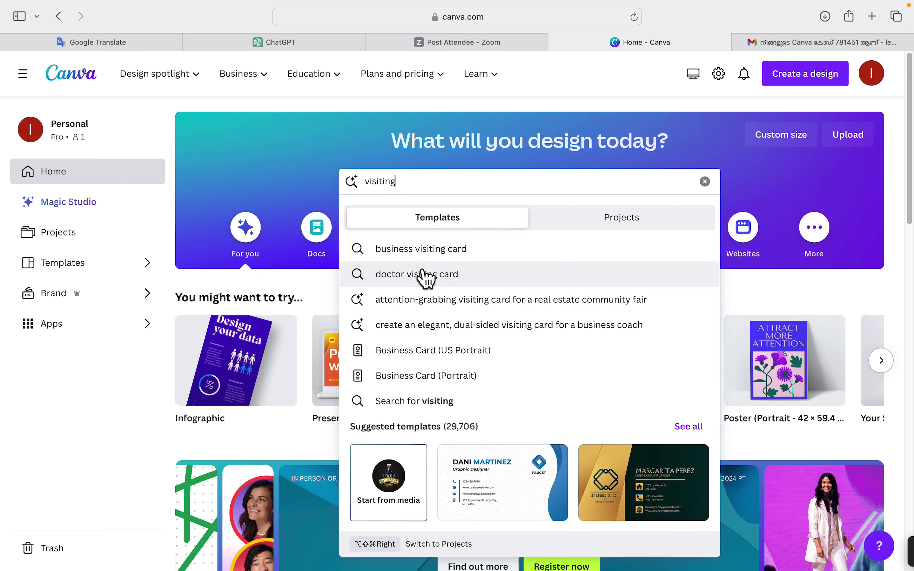
click(413, 279)
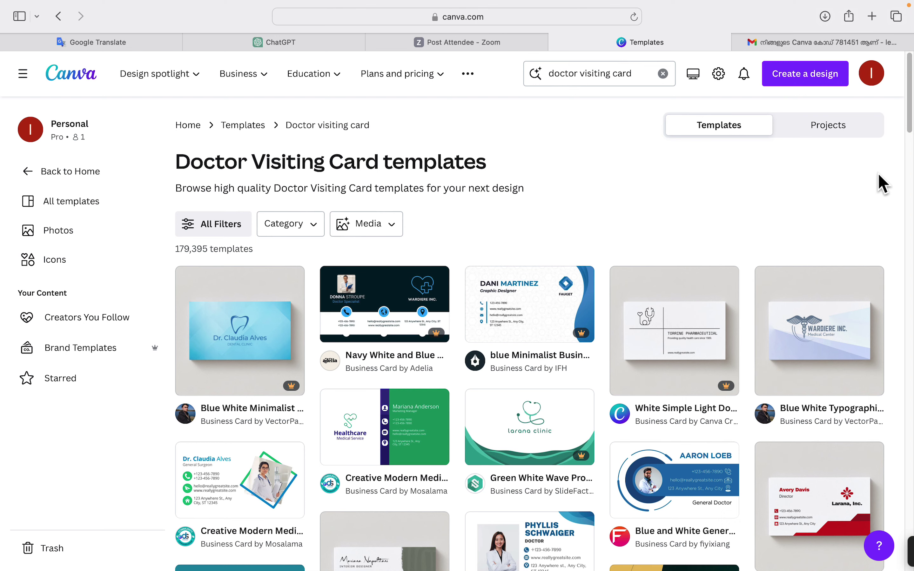
Browse the results and open the Dark Green and Gold Luxury Real Estate Business Card.
scroll(910, 124, down, 4)
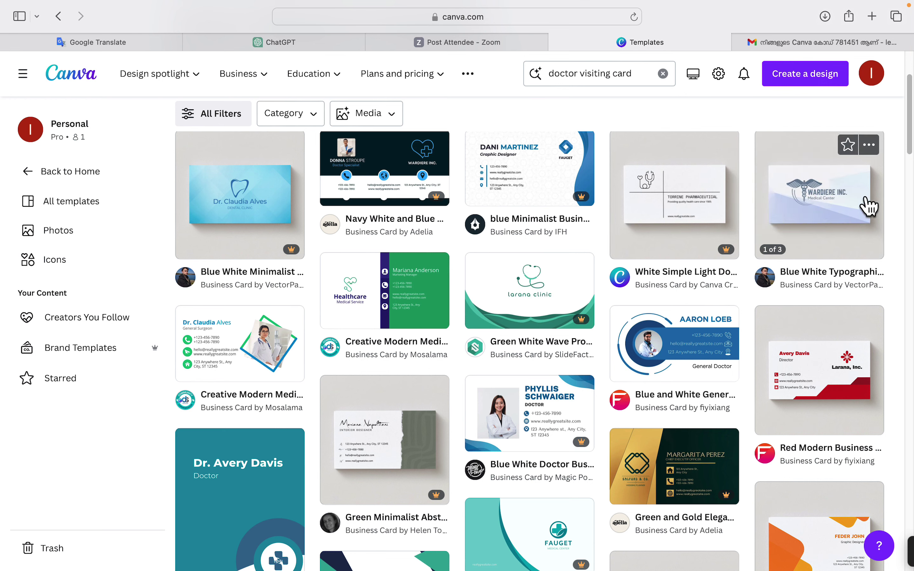
drag(911, 132, 911, 426)
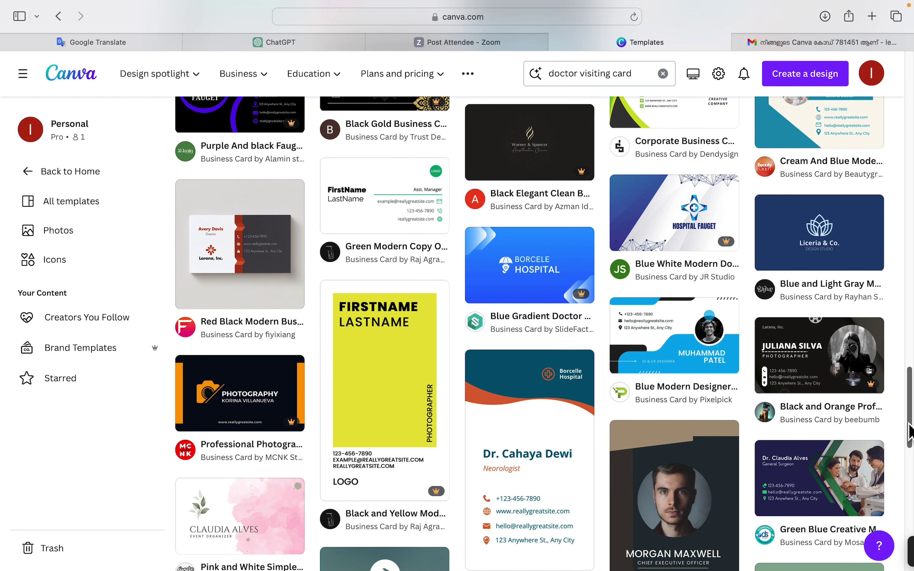
scroll(910, 431, up, 5)
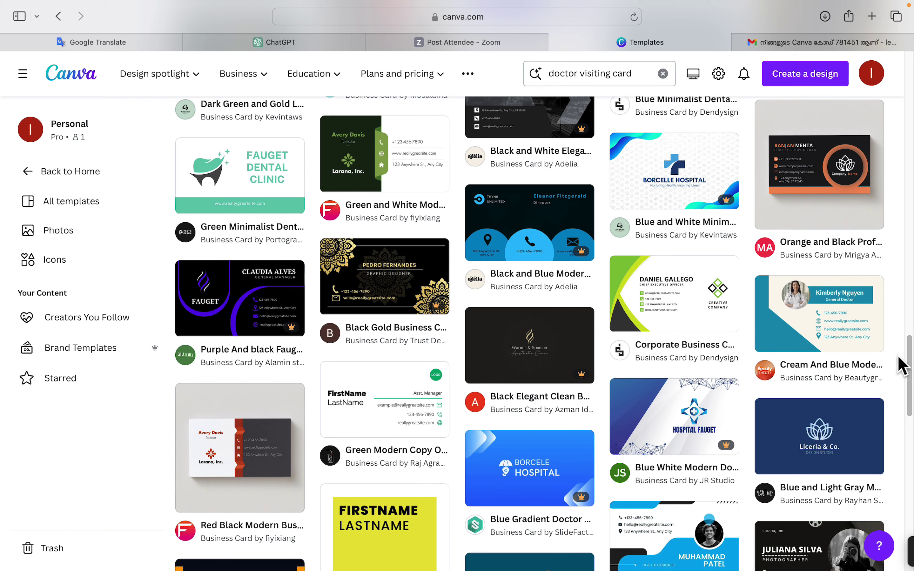
drag(911, 365, 905, 328)
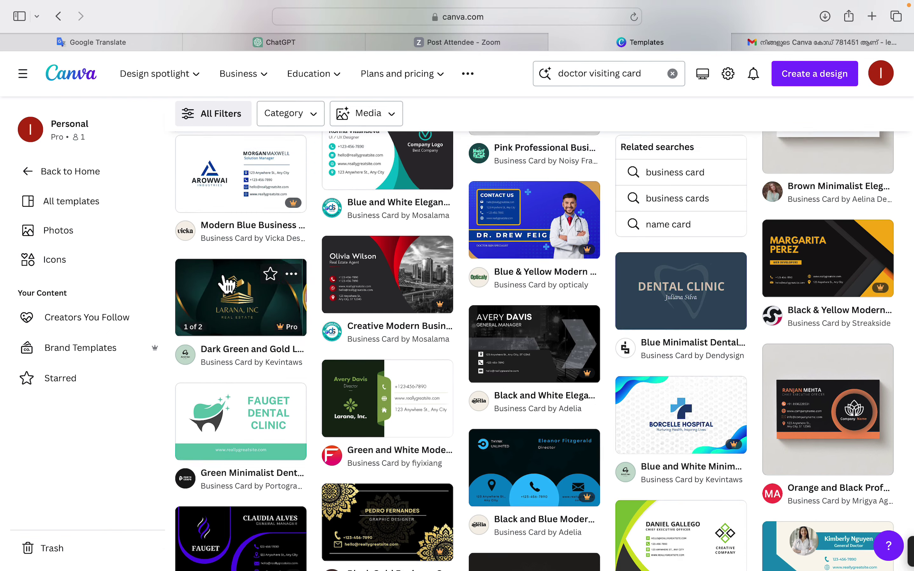
click(227, 285)
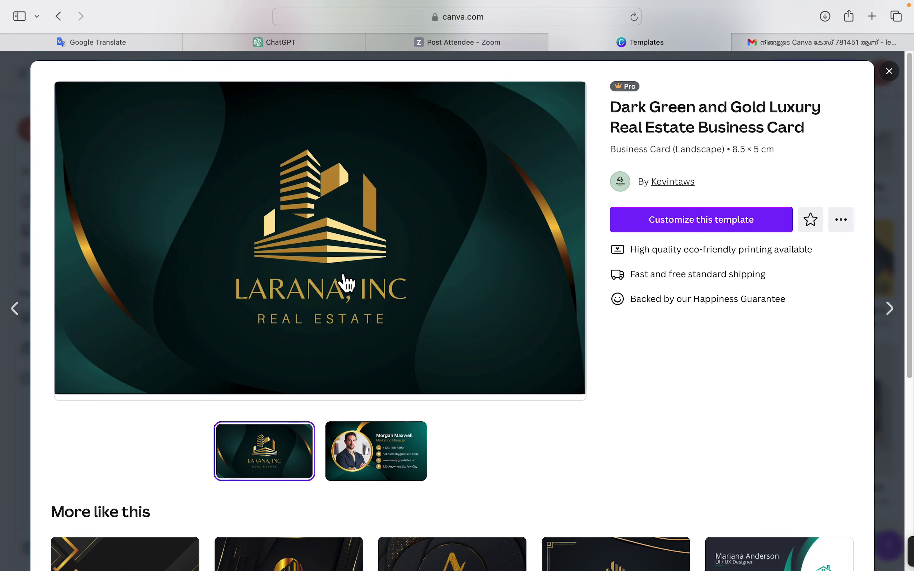
click(385, 458)
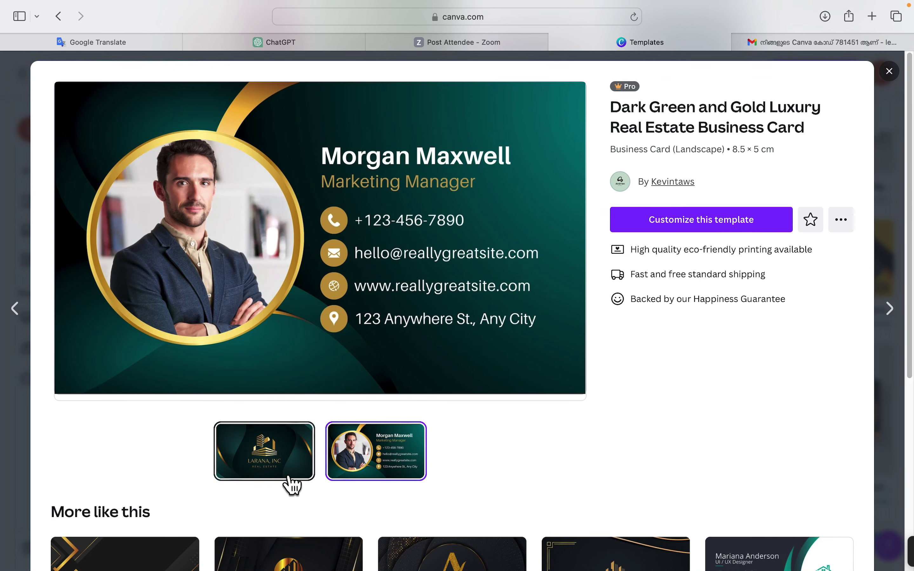
click(269, 469)
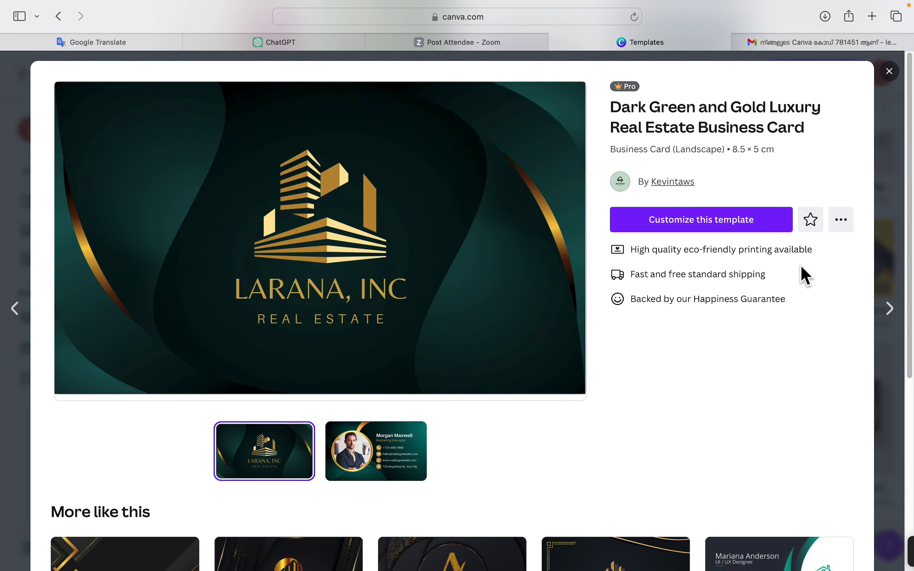
scroll(910, 308, down, 10)
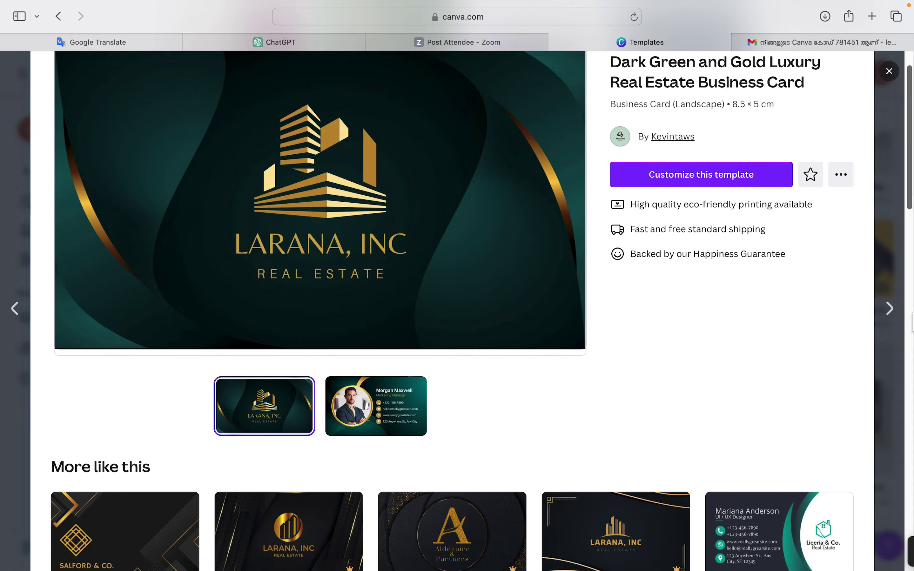
scroll(910, 308, down, 8)
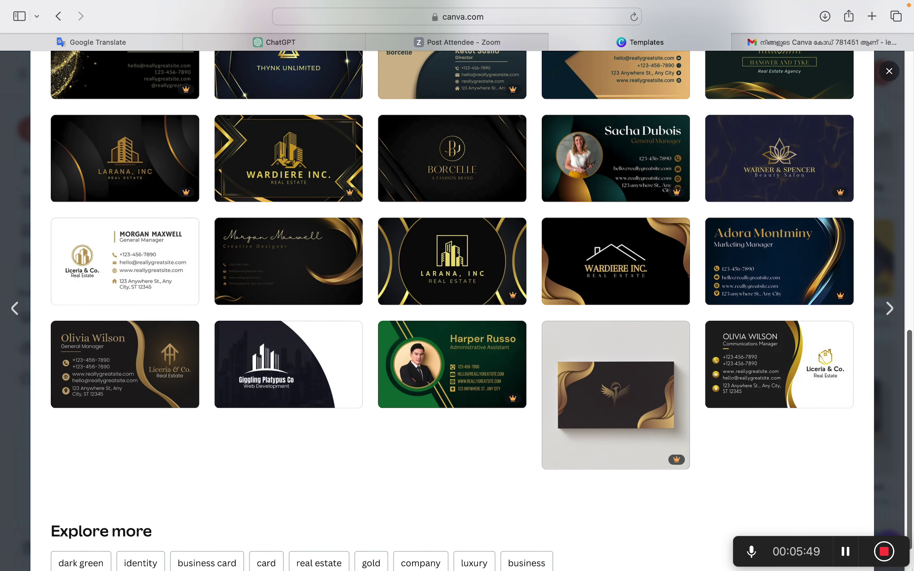
click(890, 309)
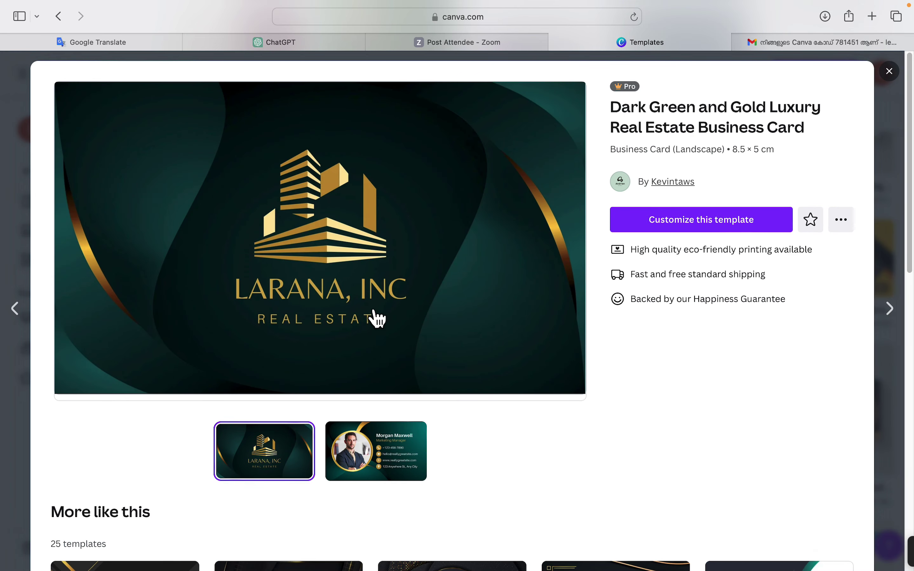
Open the Dark Green and Gold template for editing, check both pages, and browse business card templates.
click(363, 300)
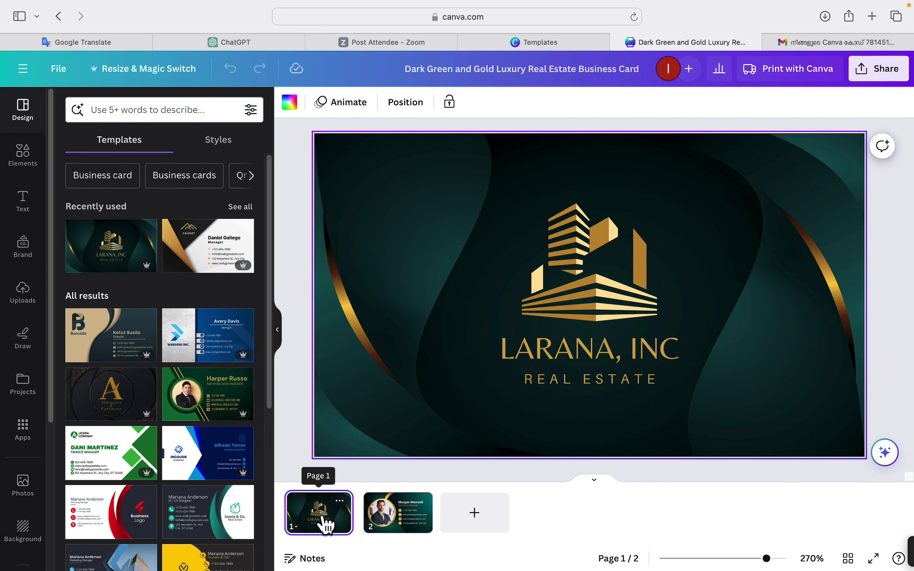
click(395, 532)
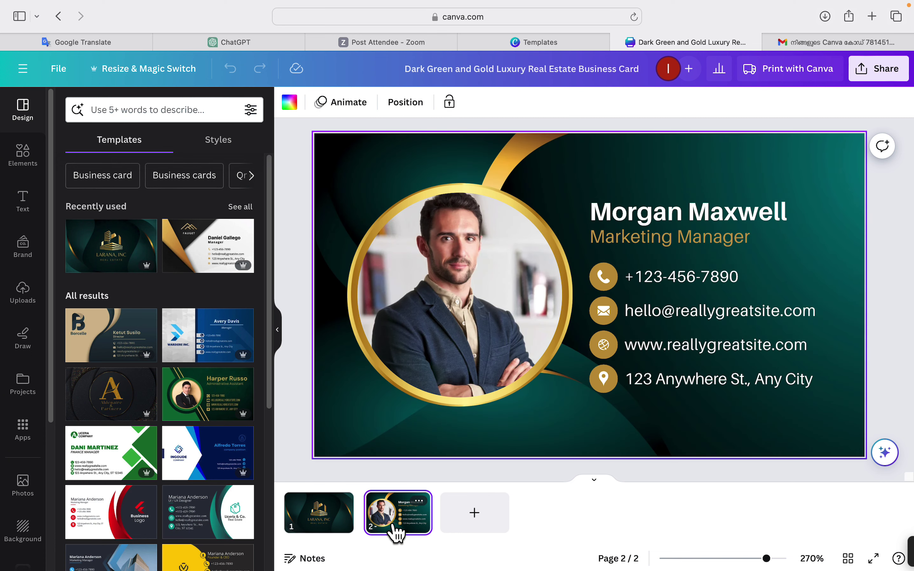
click(326, 519)
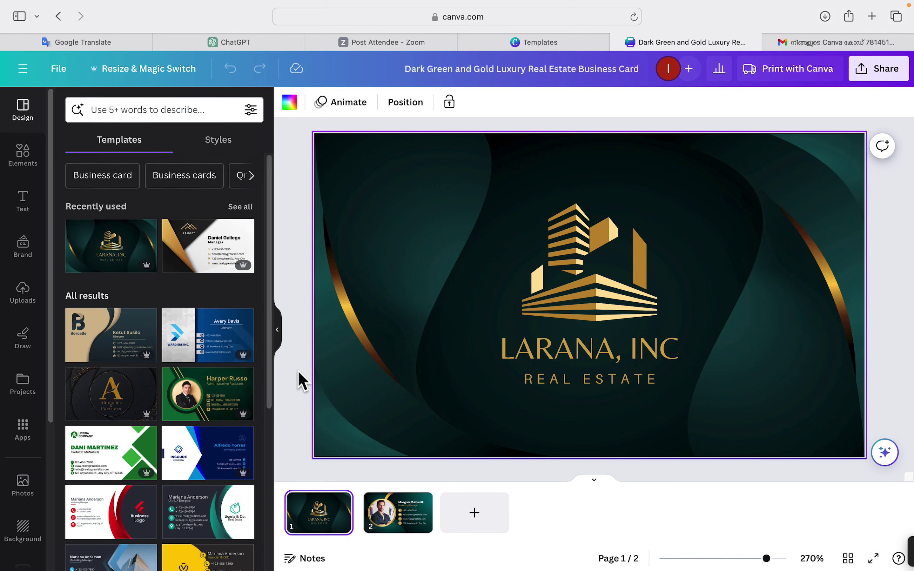
scroll(270, 384, down, 6)
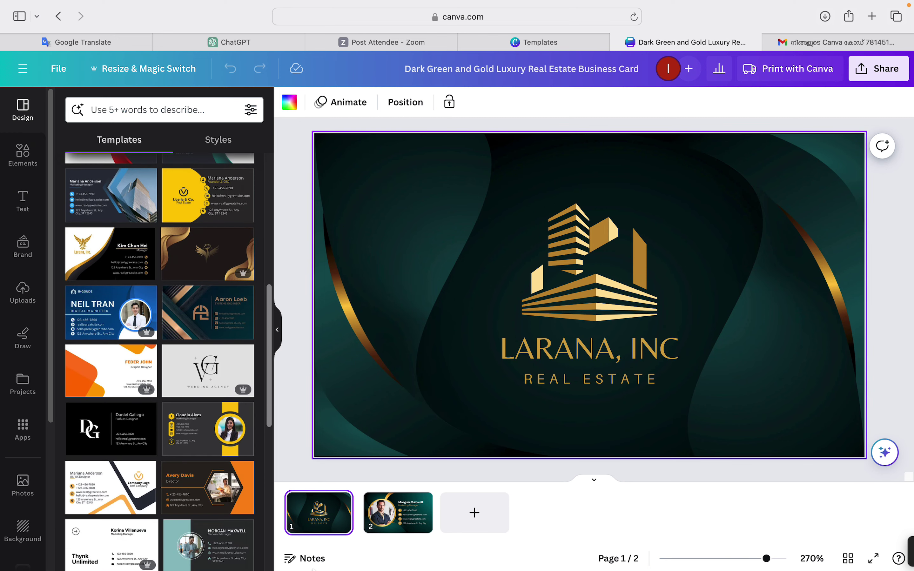
mouse_move(246, 495)
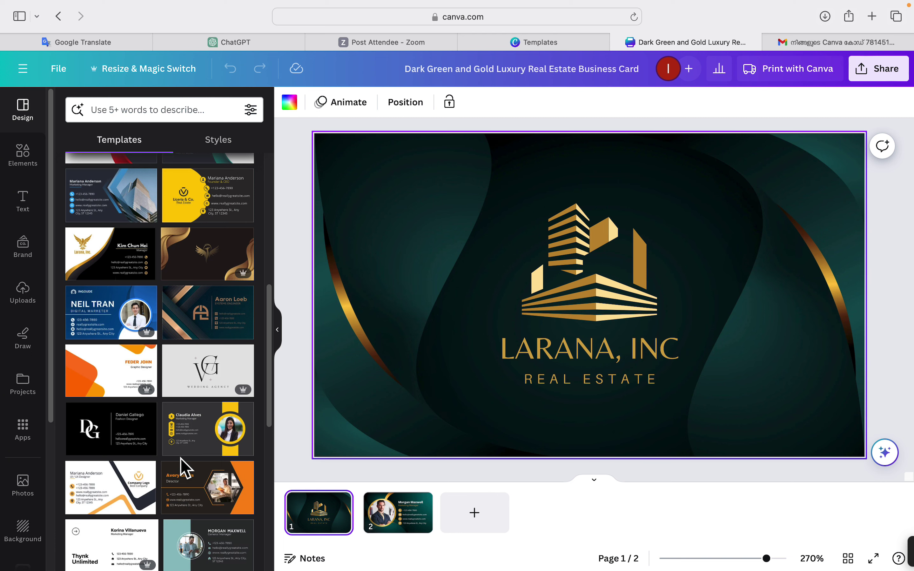
Apply the Gold and Black Real Estate Business Card's front design to page 1.
click(112, 495)
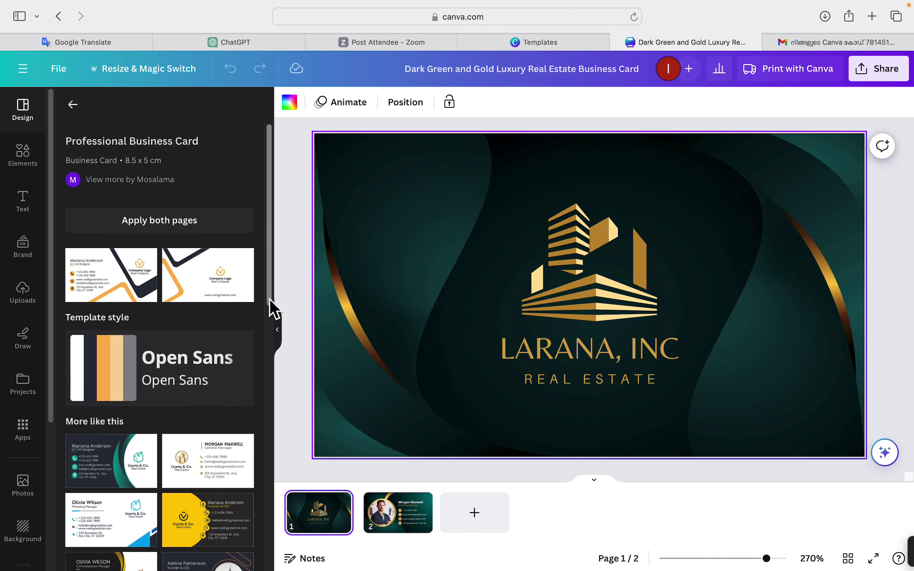
drag(269, 300, 301, 414)
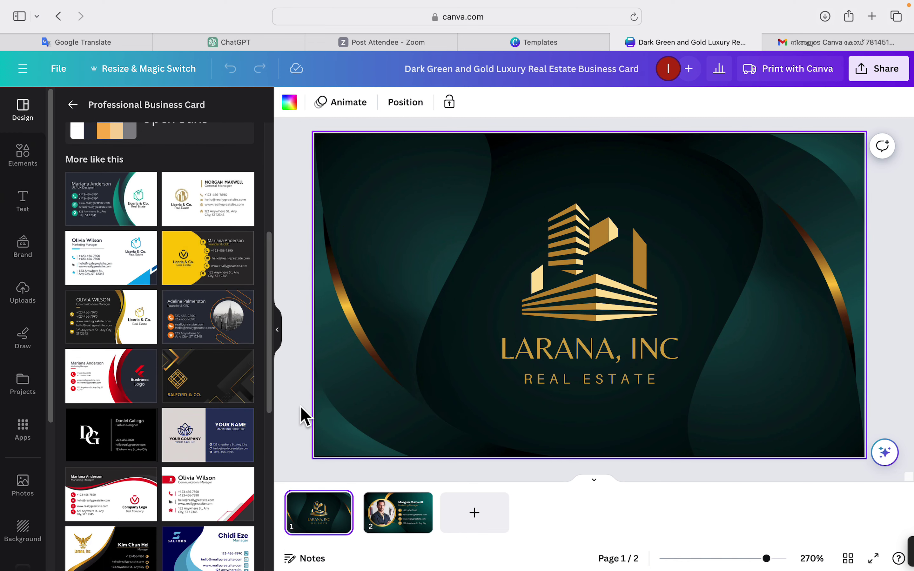
click(118, 336)
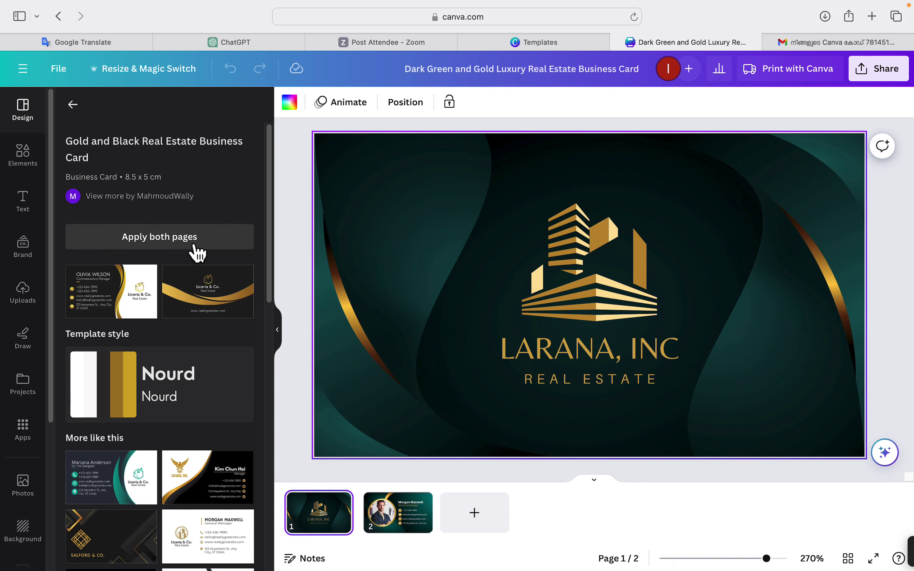
click(134, 296)
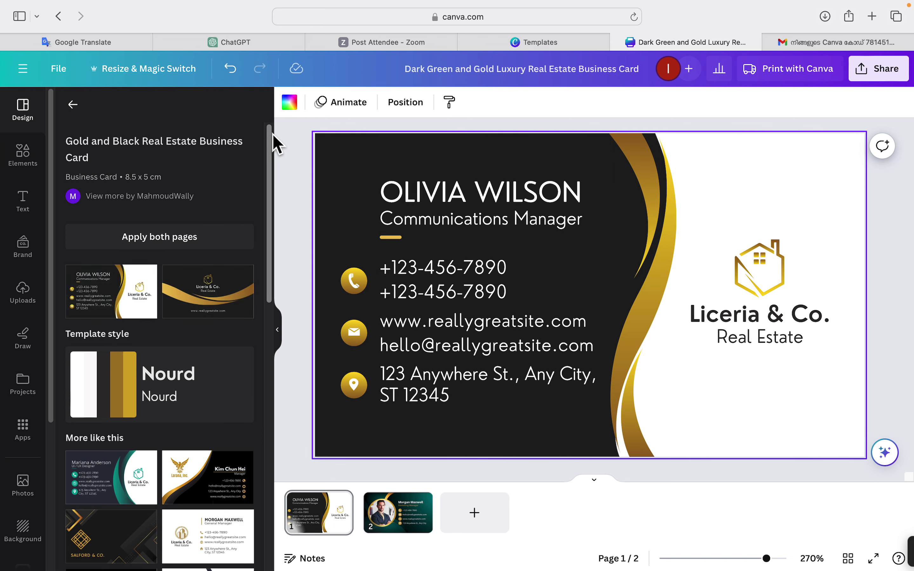
Undo the page 1 change and add a new page 2 with the gold-and-black front design.
click(231, 69)
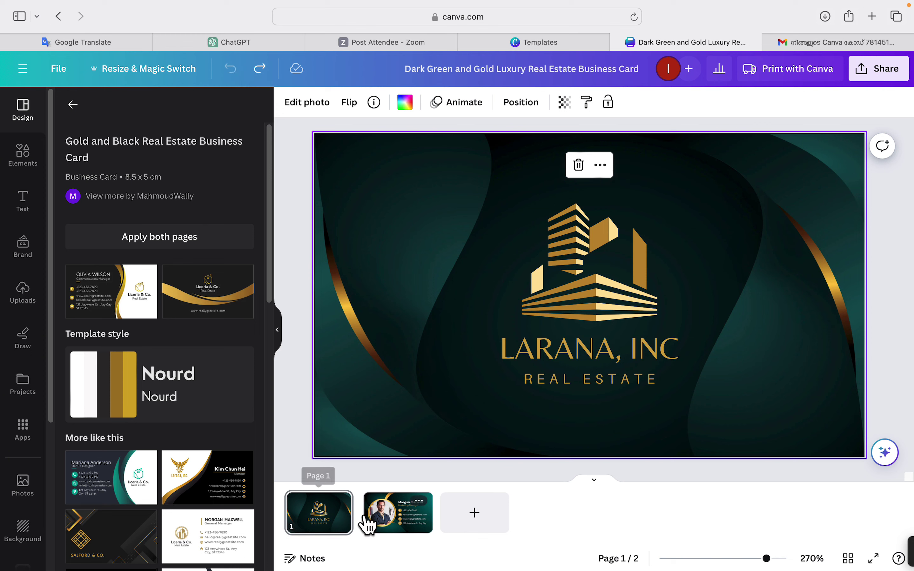
mouse_move(361, 526)
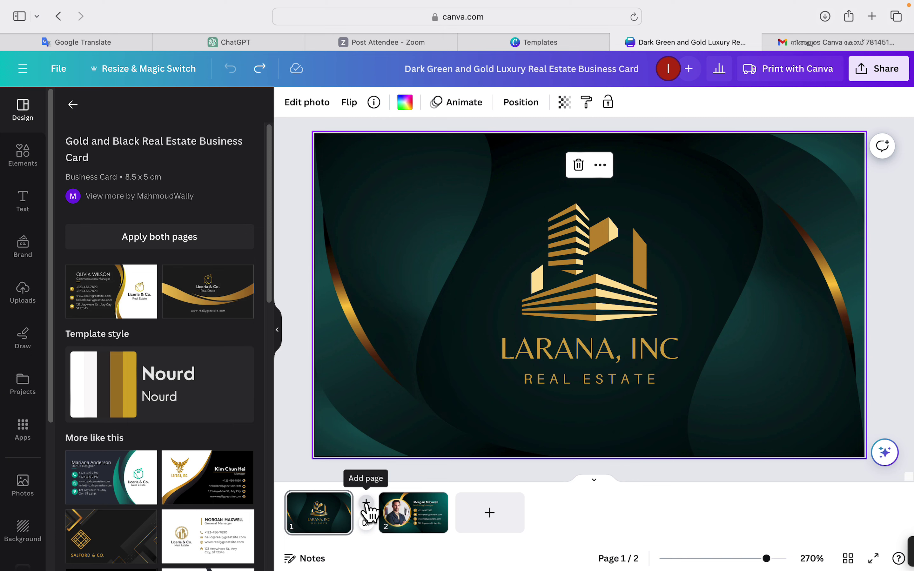
click(366, 506)
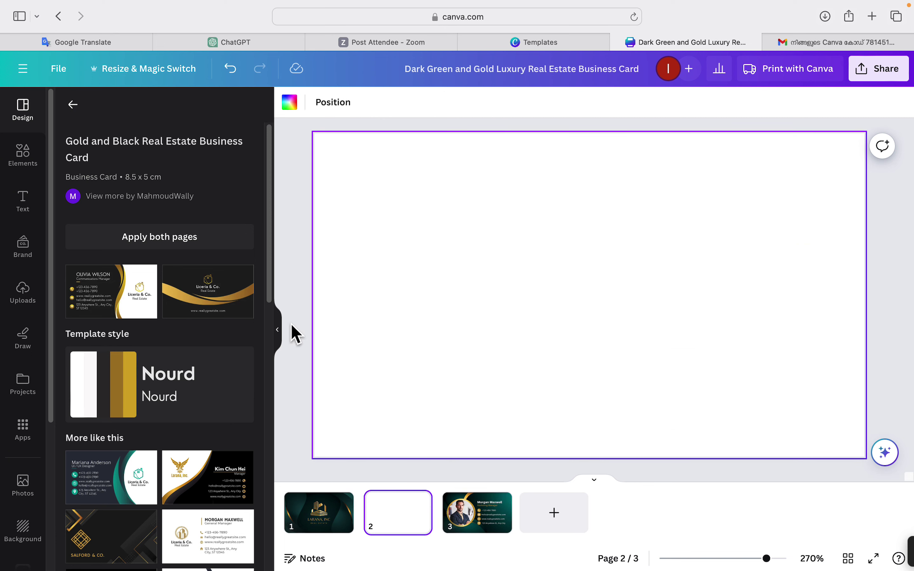
click(103, 309)
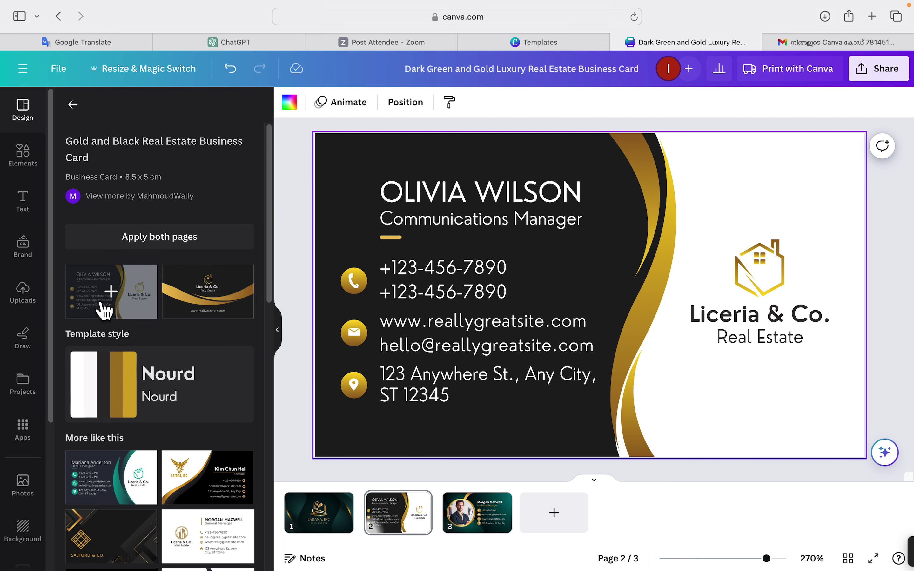
Move the gold swoosh from the new page onto the LARANA, INC front card.
click(310, 529)
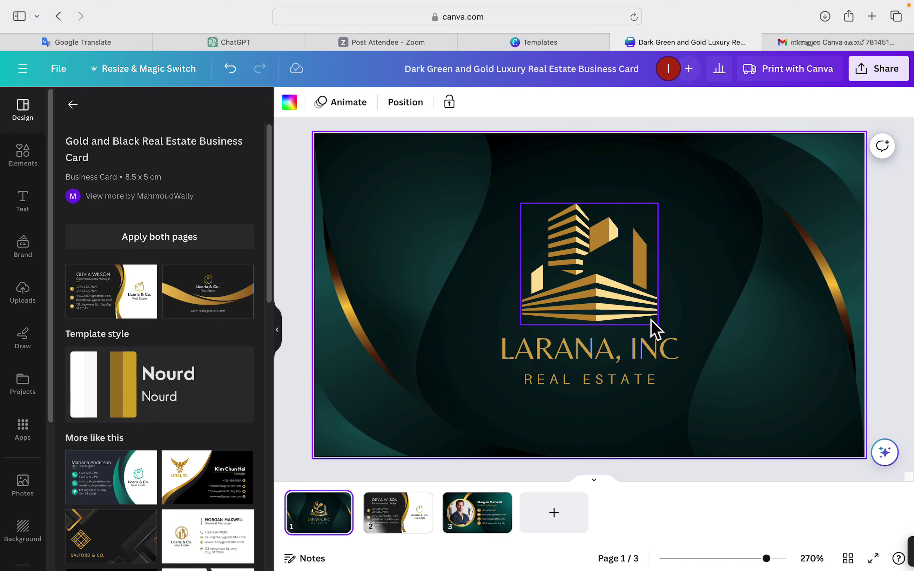
click(416, 514)
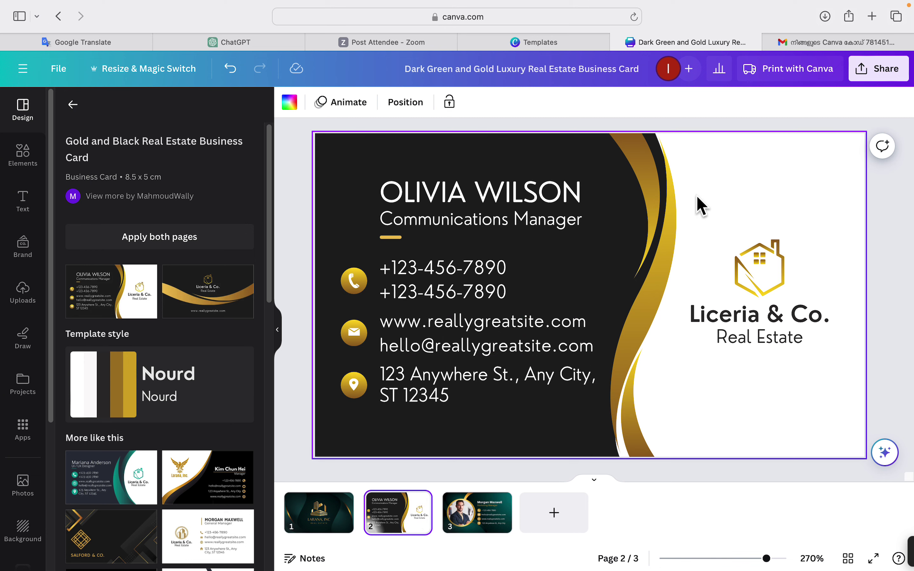
click(633, 155)
drag(633, 155, 711, 154)
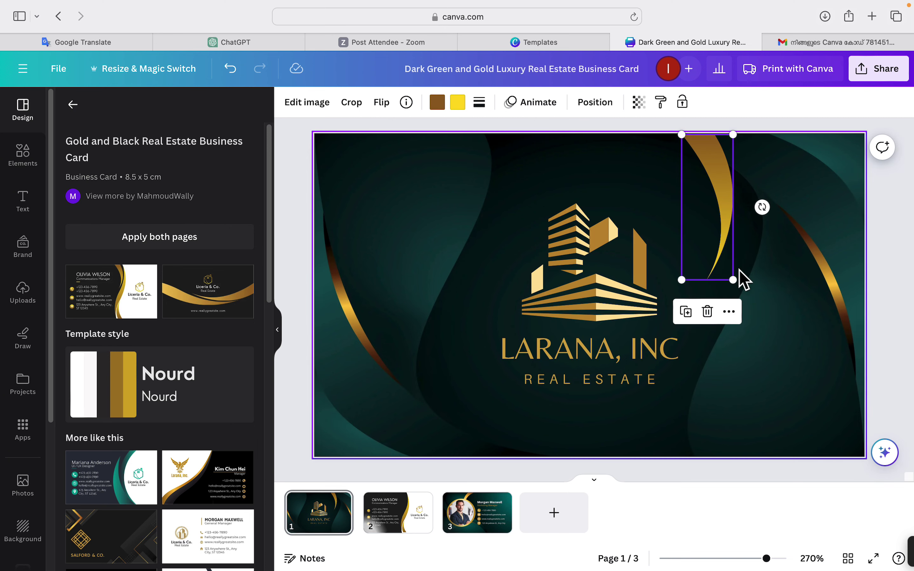
Enlarge the top-right gold swoosh, then bring page 2's gold swoosh to the front card's lower left and enlarge it.
drag(734, 280, 754, 344)
click(788, 377)
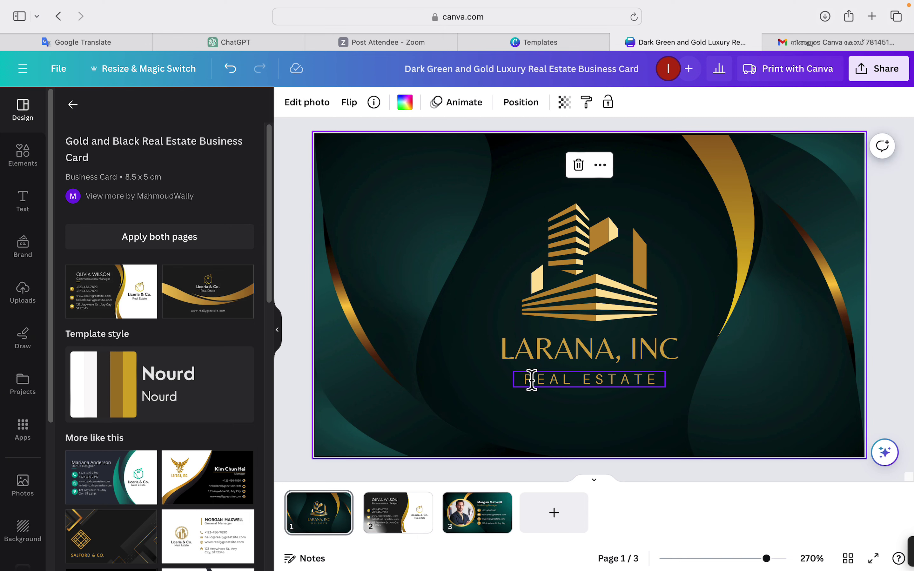
click(405, 529)
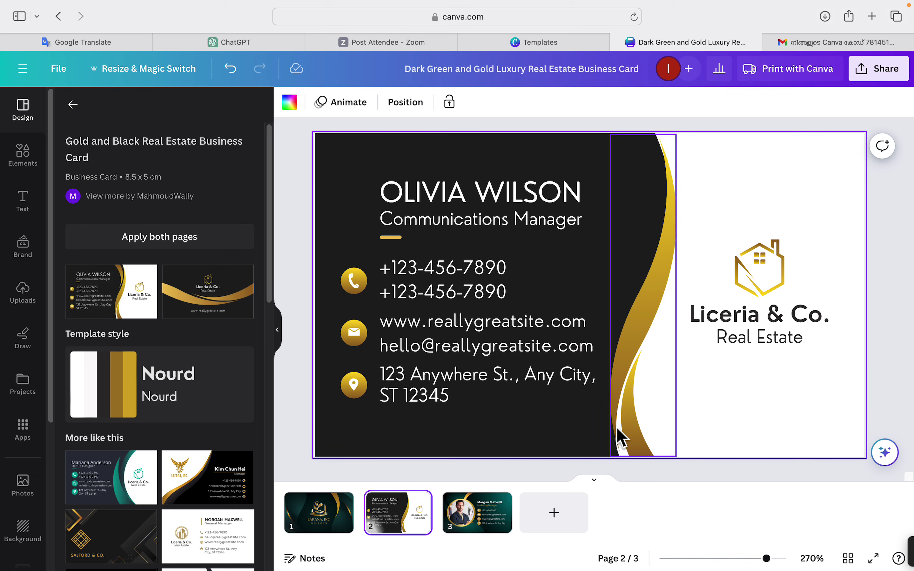
click(634, 440)
drag(638, 445, 486, 457)
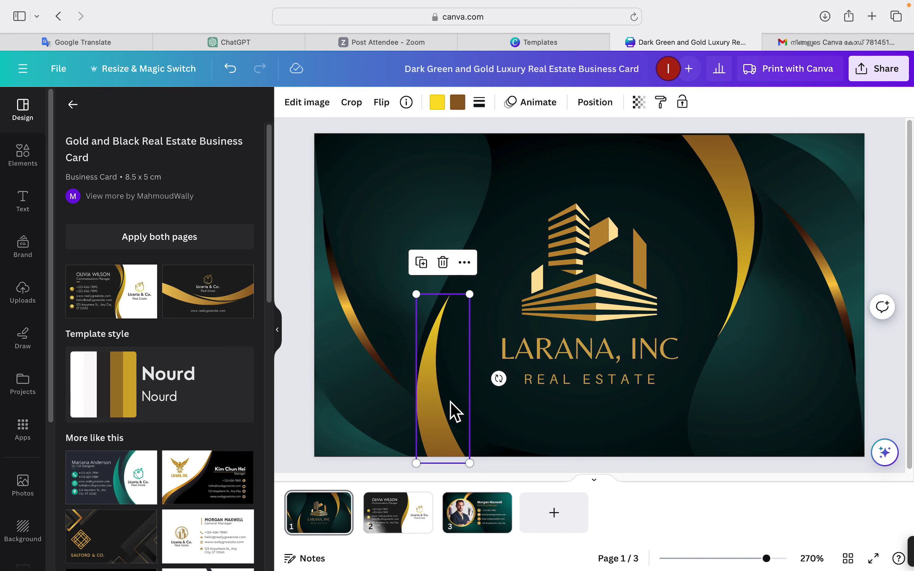
drag(416, 295, 400, 287)
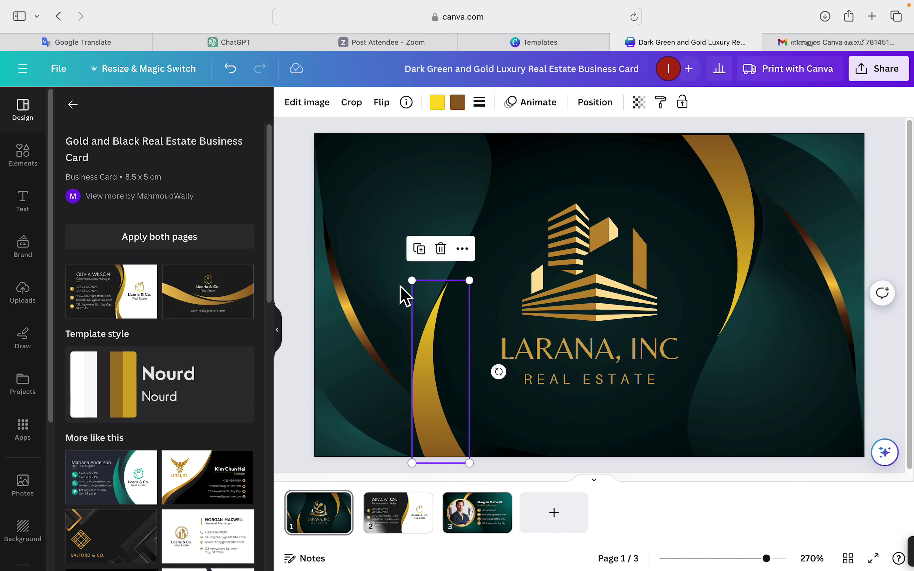
click(566, 187)
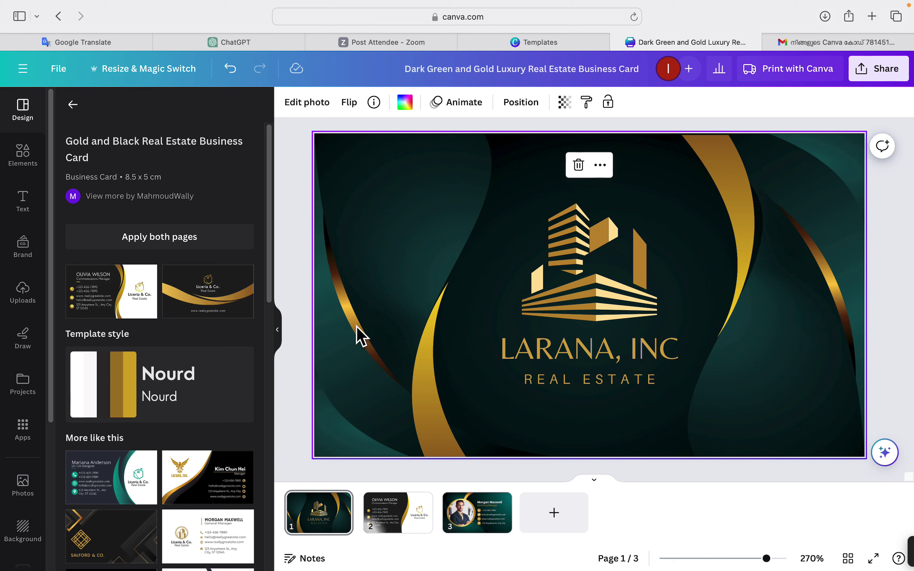
click(431, 332)
Replace the LARANA, INC title text with MOMS.
click(412, 188)
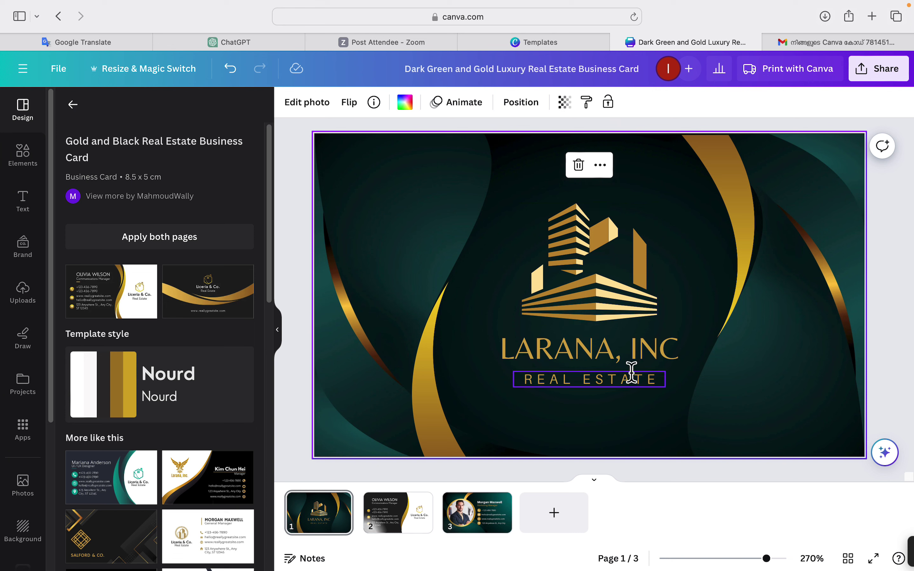
click(550, 360)
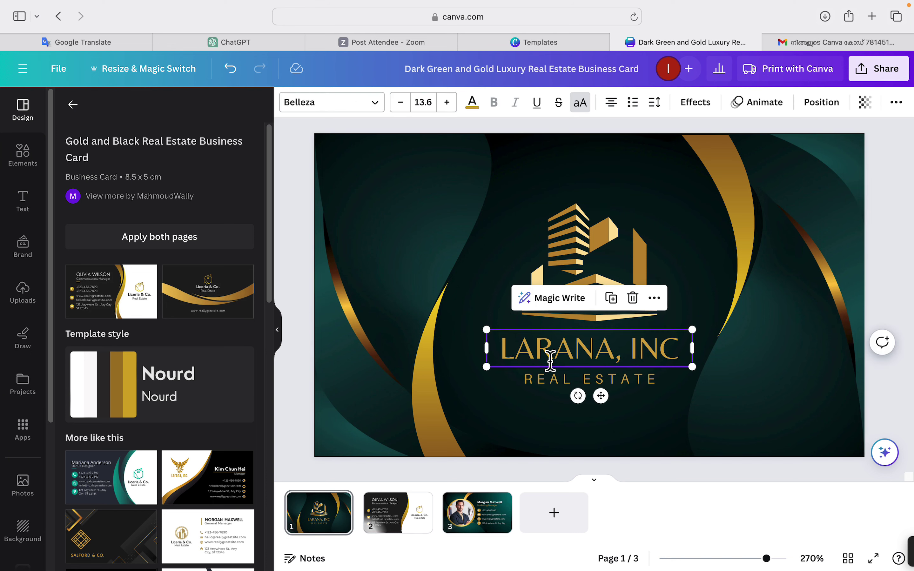
click(504, 348)
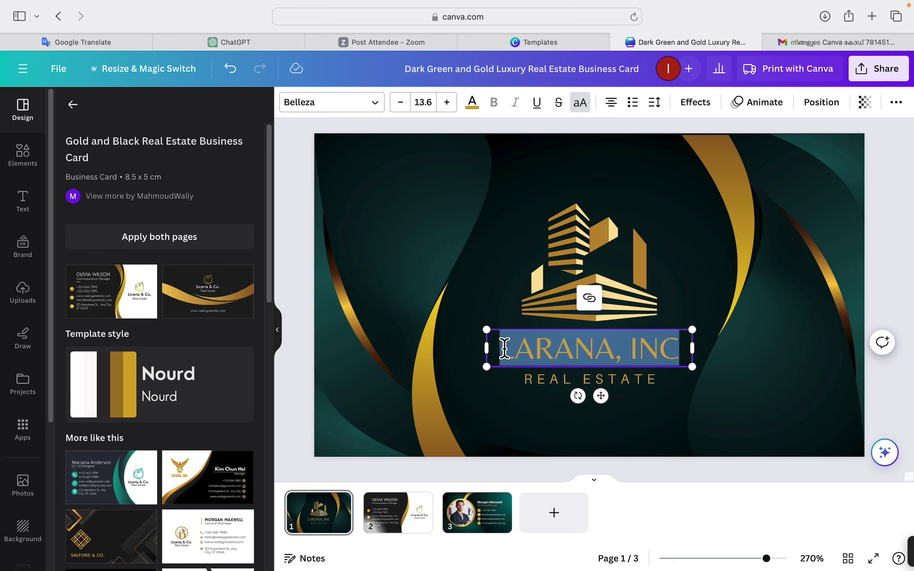
text(MOOV)
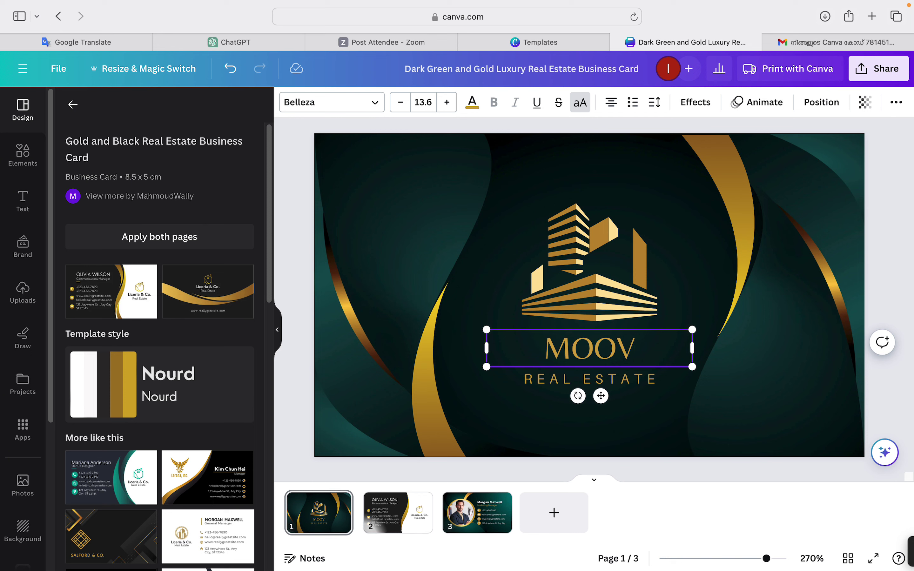
key(BackSpace)
key(BackSpace)
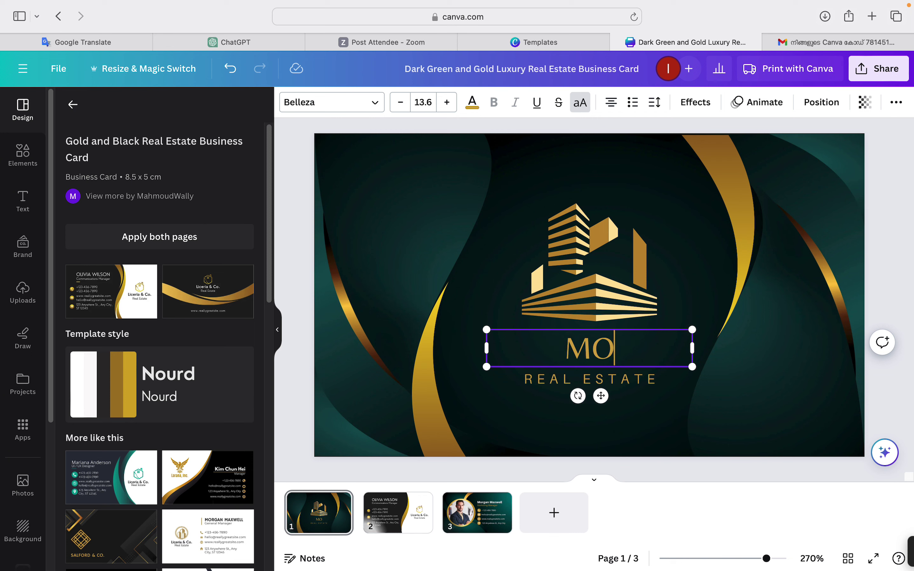
text(M)
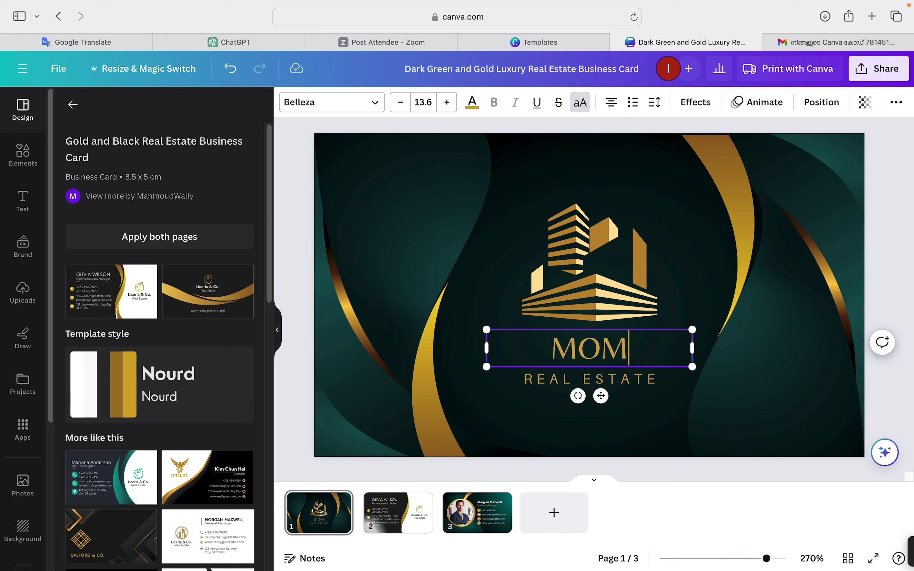
text(S)
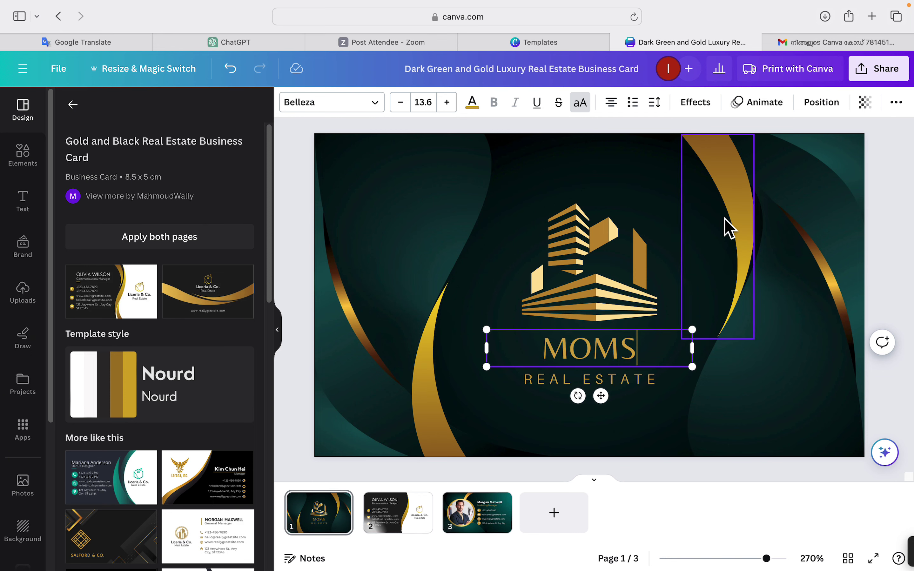
Change the REAL ESTATE tagline to BUILDING.
click(565, 387)
click(566, 386)
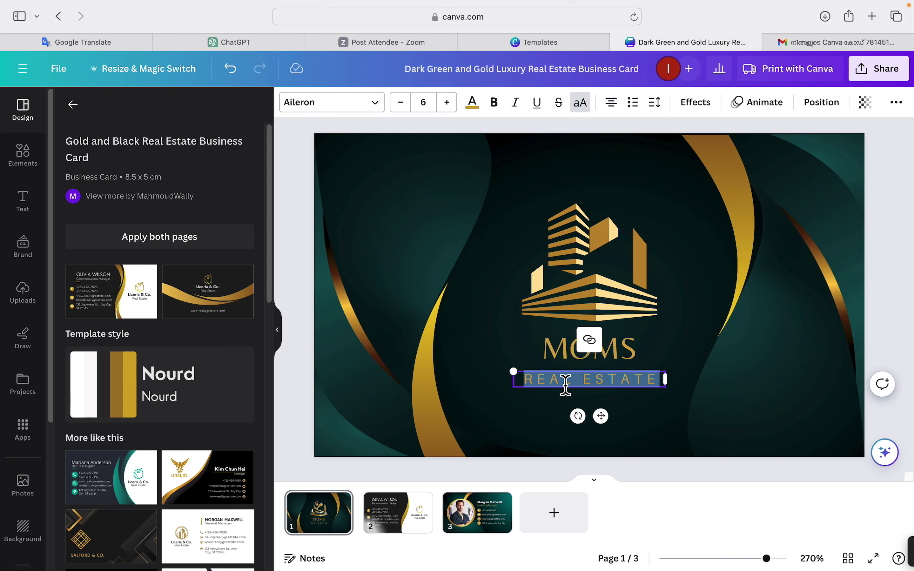
text(BUIL)
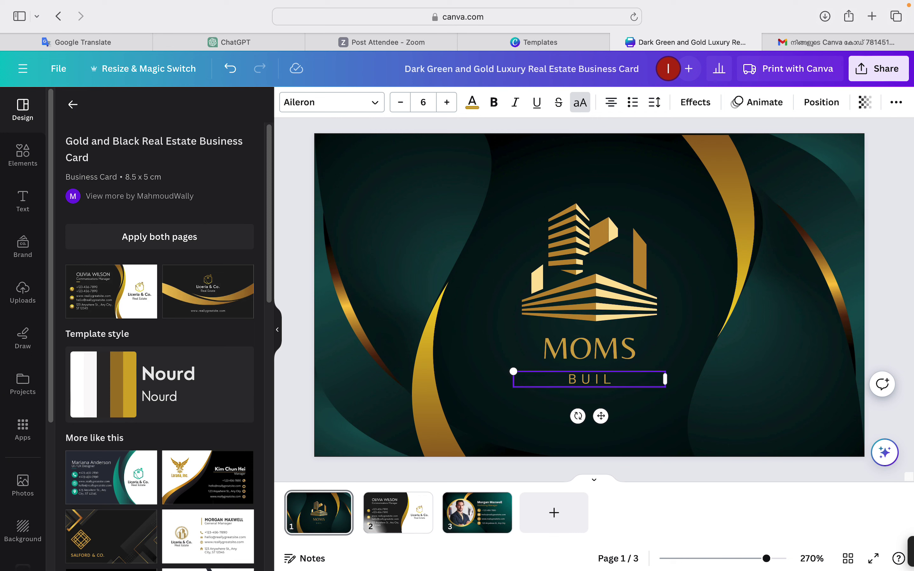
text(DING)
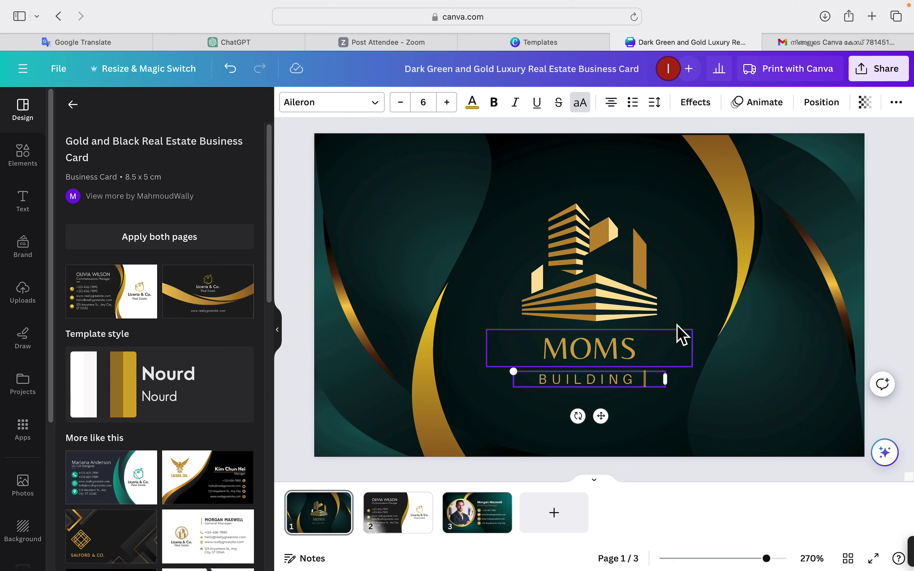
click(682, 300)
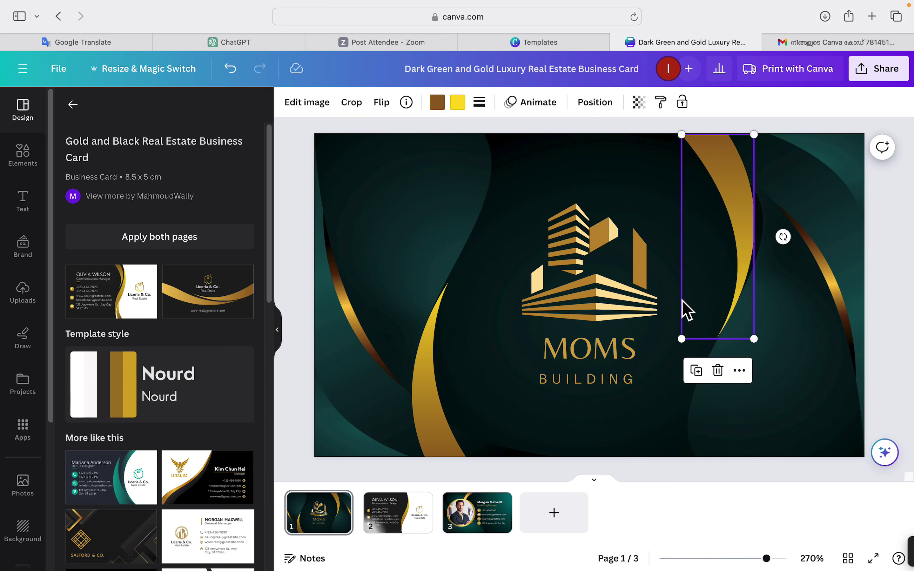
Drag the MOMS title's corners to enlarge it to about size 18.1.
click(622, 348)
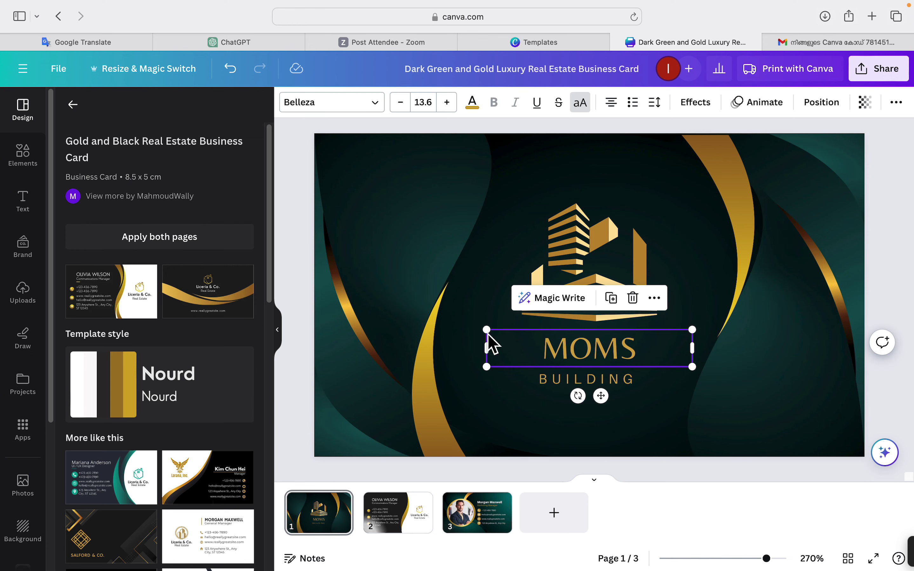
drag(487, 331, 455, 317)
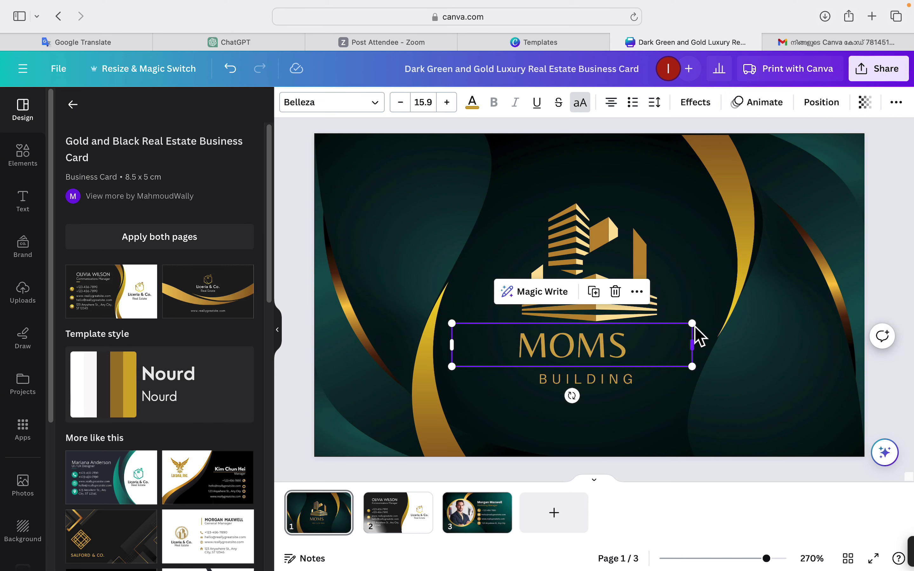
drag(691, 324, 724, 319)
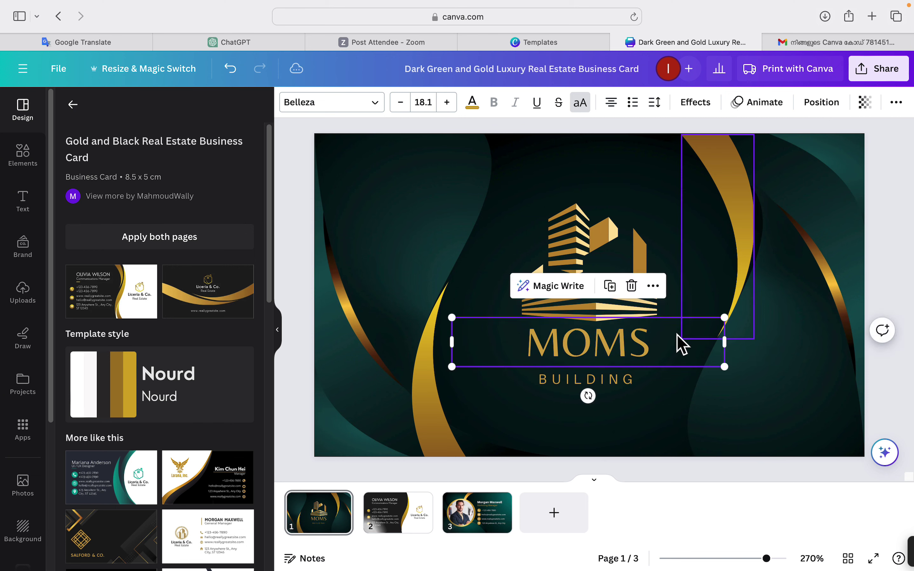
Nudge MOMS down slightly, shrink the BUILDING text and centre it just beneath MOMS.
drag(627, 350, 626, 353)
click(695, 244)
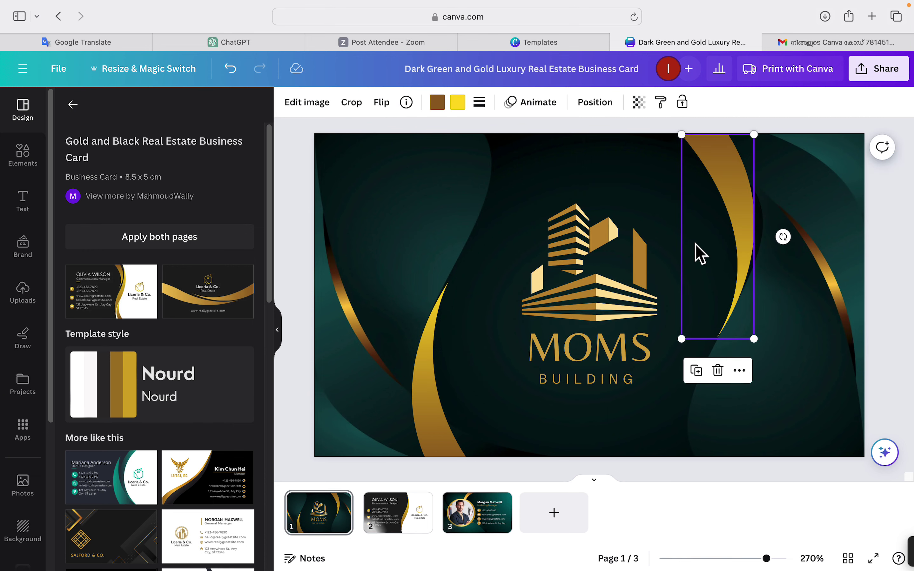
click(598, 392)
click(598, 384)
drag(515, 372, 549, 375)
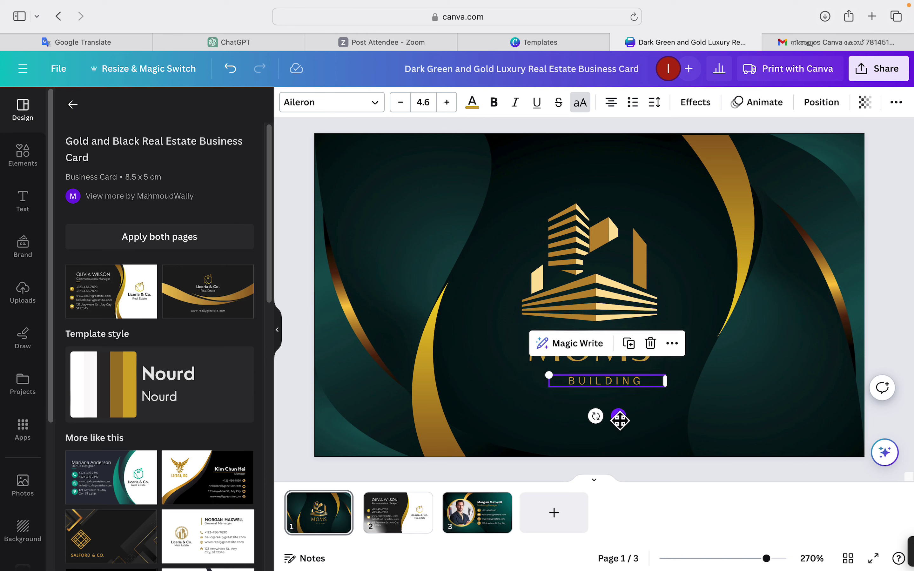
drag(620, 419, 570, 416)
drag(627, 409, 602, 409)
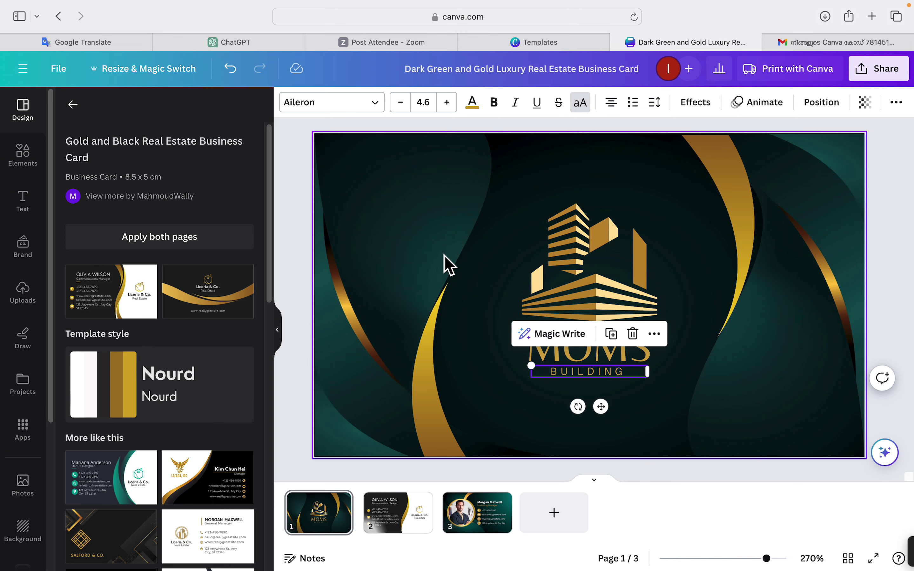
click(411, 241)
double_click(410, 240)
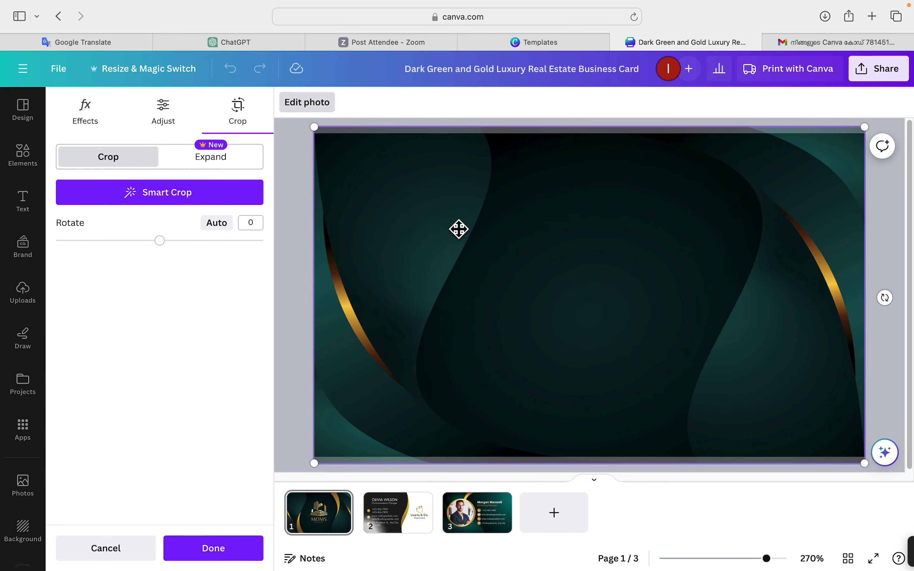
mouse_move(437, 216)
mouse_down()
mouse_move(445, 232)
mouse_move(447, 204)
mouse_move(448, 216)
mouse_up()
key(Return)
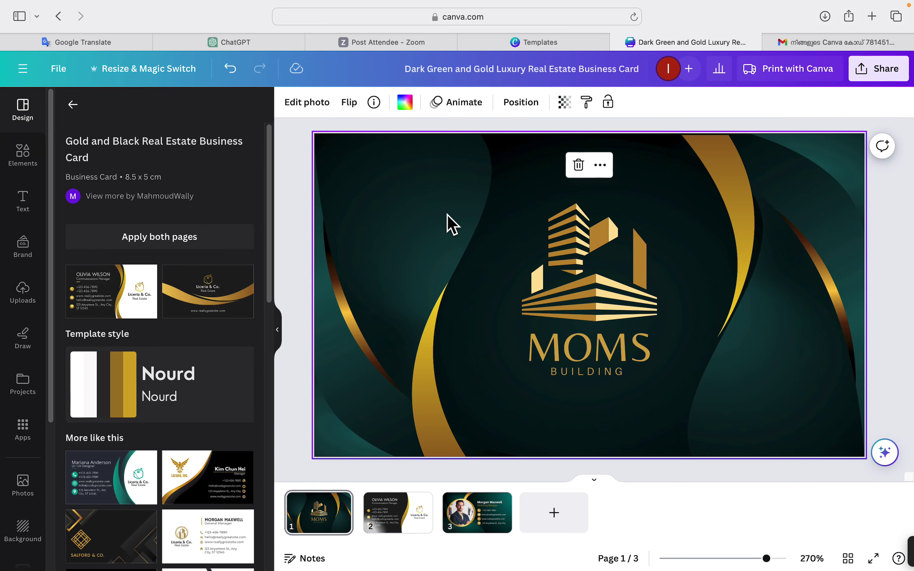
double_click(418, 210)
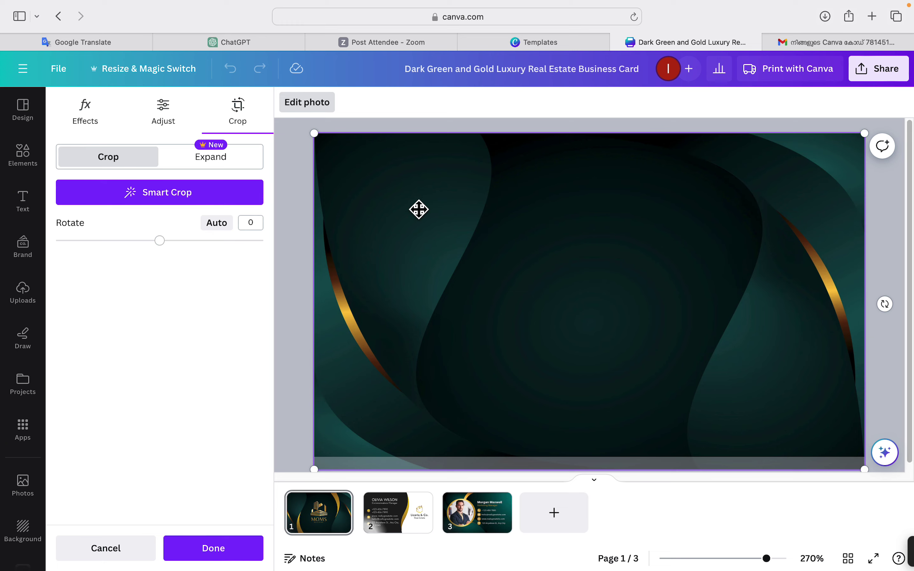
key(Return)
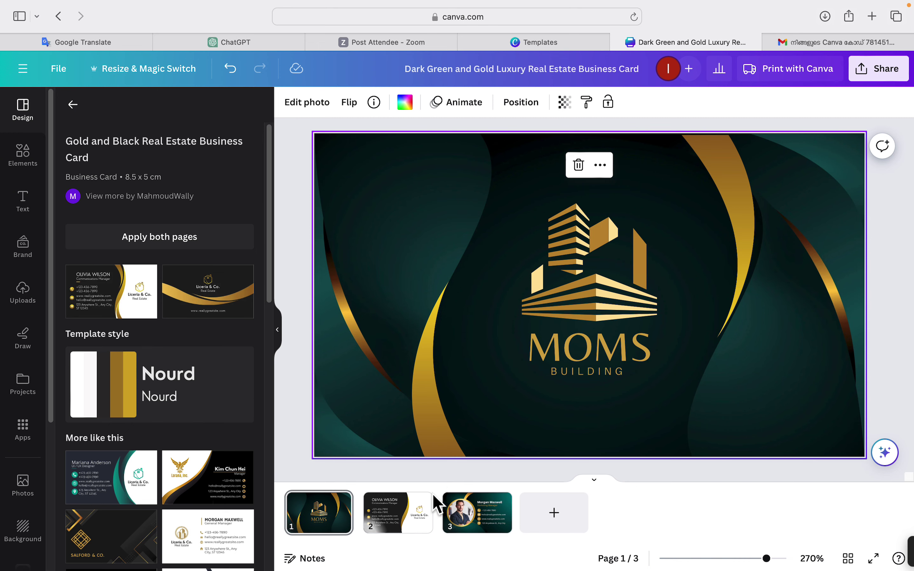
Delete the white-and-black Liceria & Co. page 2, leaving a two-page design.
click(398, 524)
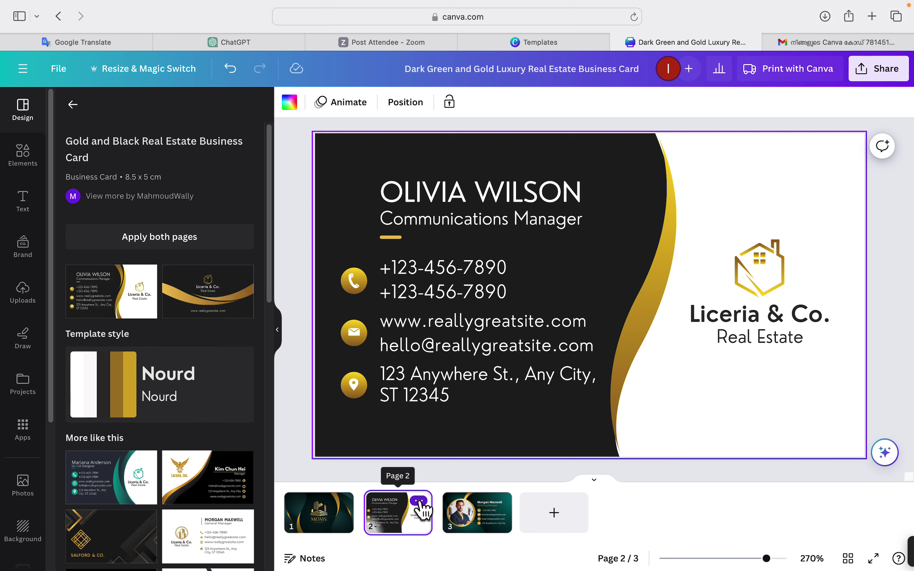
click(419, 501)
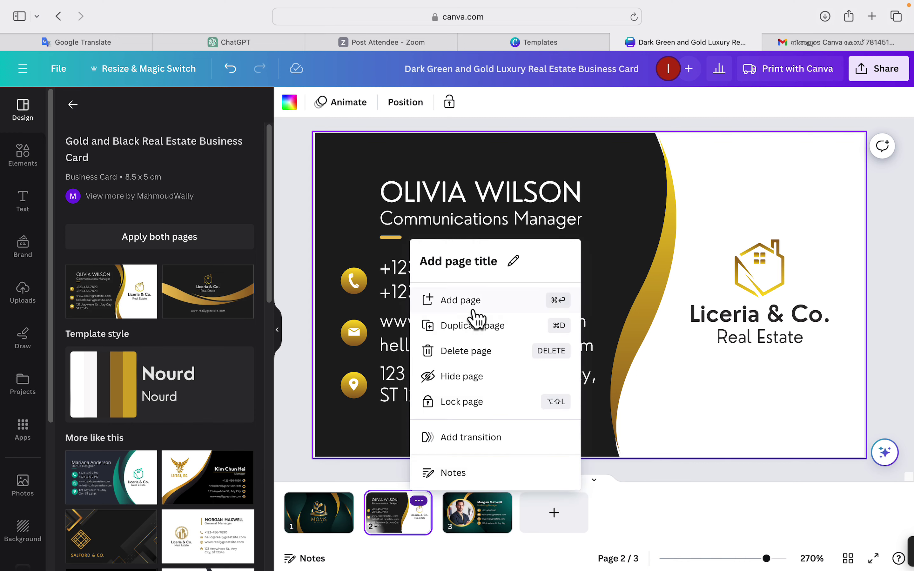
click(454, 357)
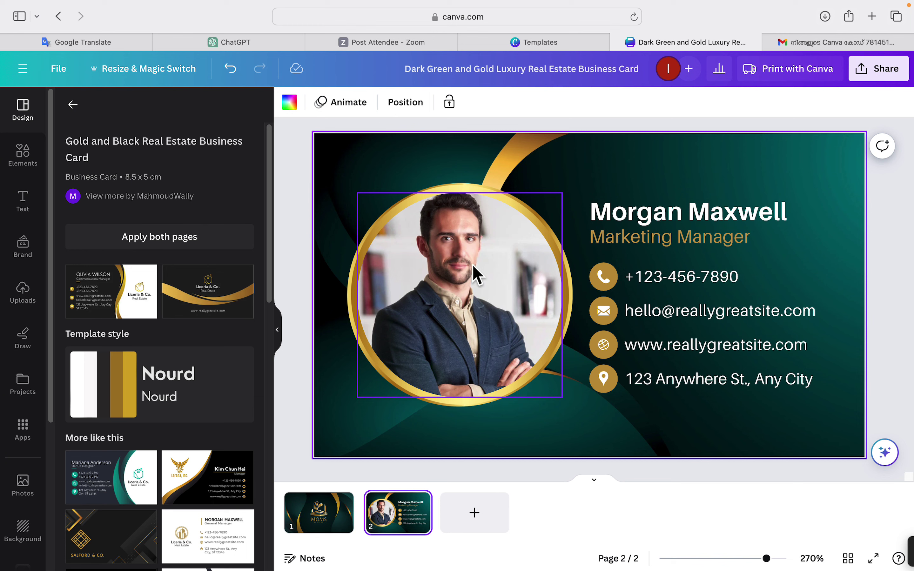
Replace the back card's placeholder name with a new name.
click(607, 212)
click(611, 218)
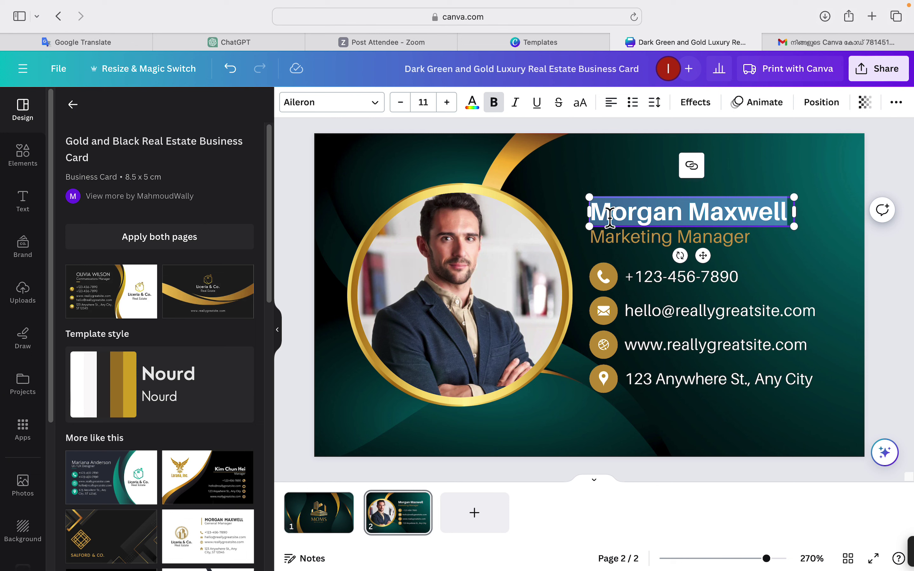
text(m)
key(BackSpace)
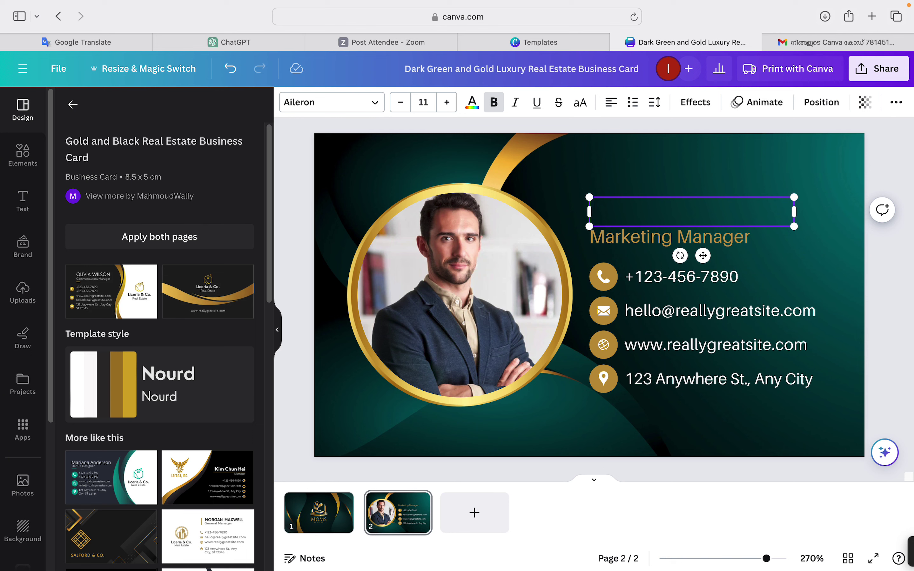
text(M son)
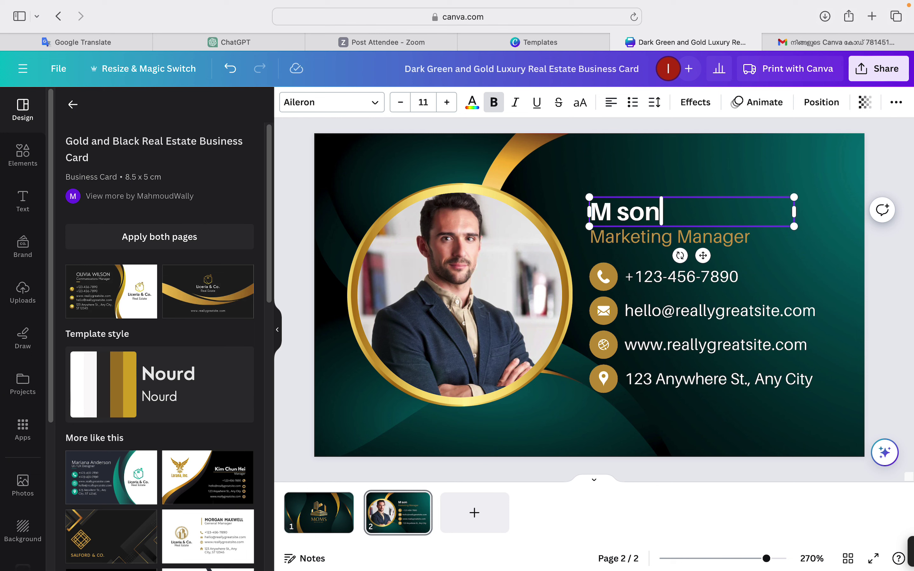
click(653, 174)
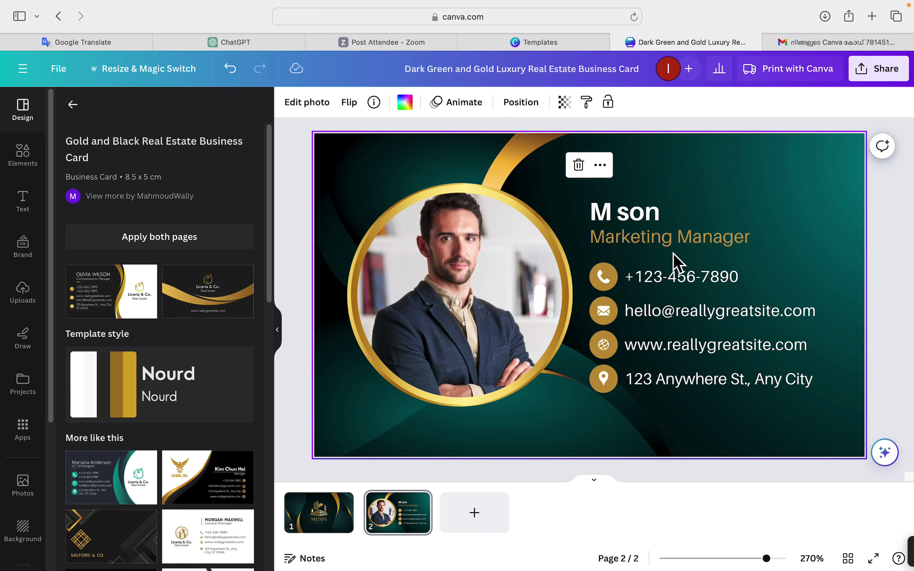
Change the job title from Marketing Manager to Managing Director.
click(667, 241)
double_click(676, 237)
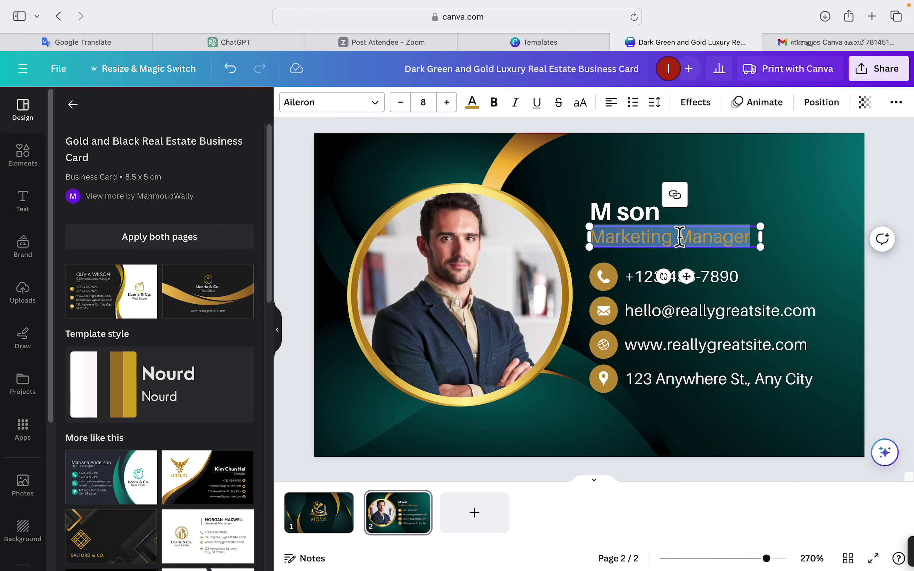
click(679, 237)
key(BackSpace)
key(BackSpace)
key(BackSpace)
key(BackSpace)
key(BackSpace)
key(BackSpace)
key(BackSpace)
key(BackSpace)
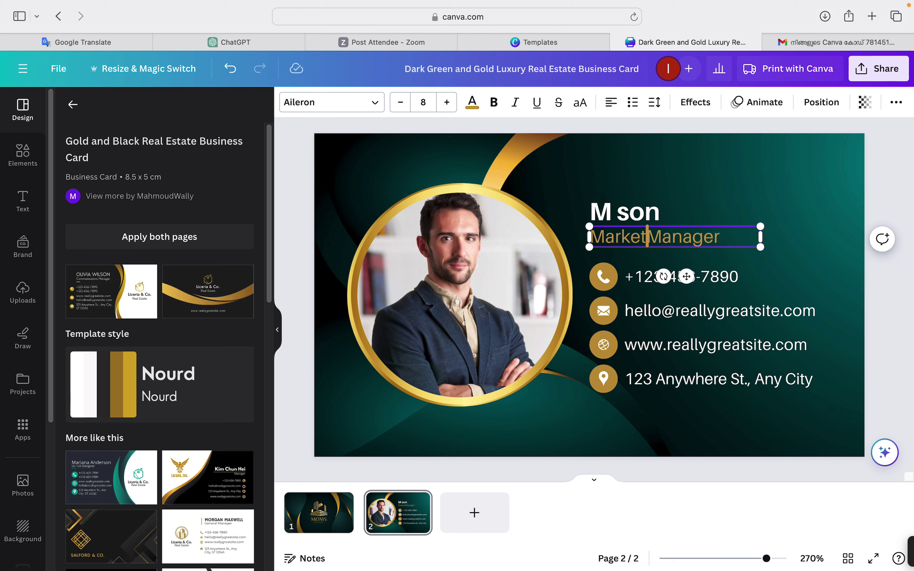
key(BackSpace)
key(BackSpace)
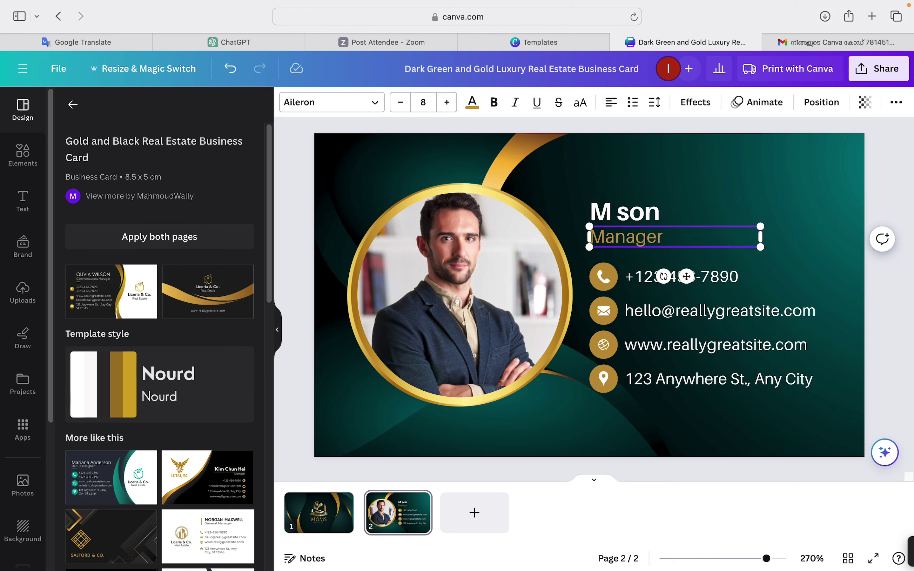
click(676, 240)
key(BackSpace)
key(BackSpace)
text(ing Director)
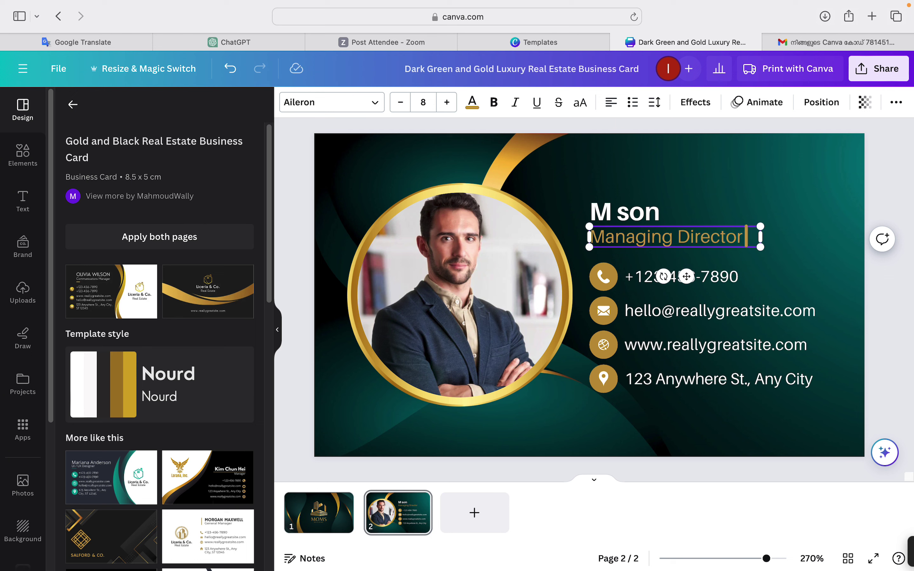
click(729, 191)
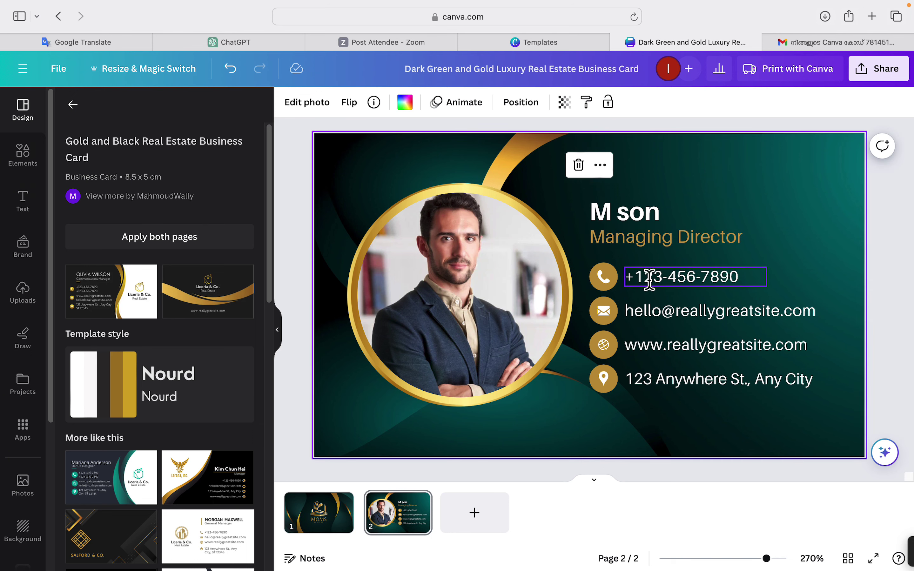
Replace the placeholder phone number with the contact's own phone number.
double_click(634, 276)
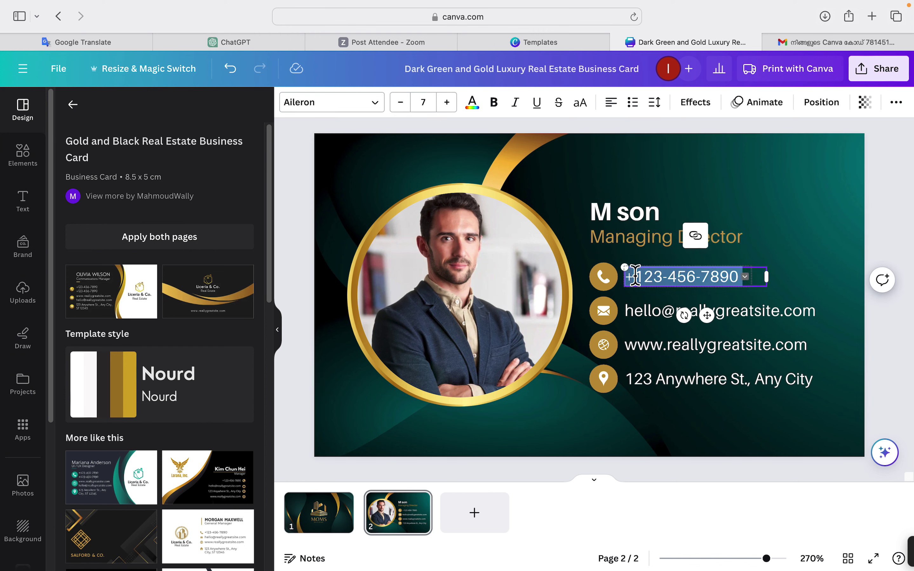
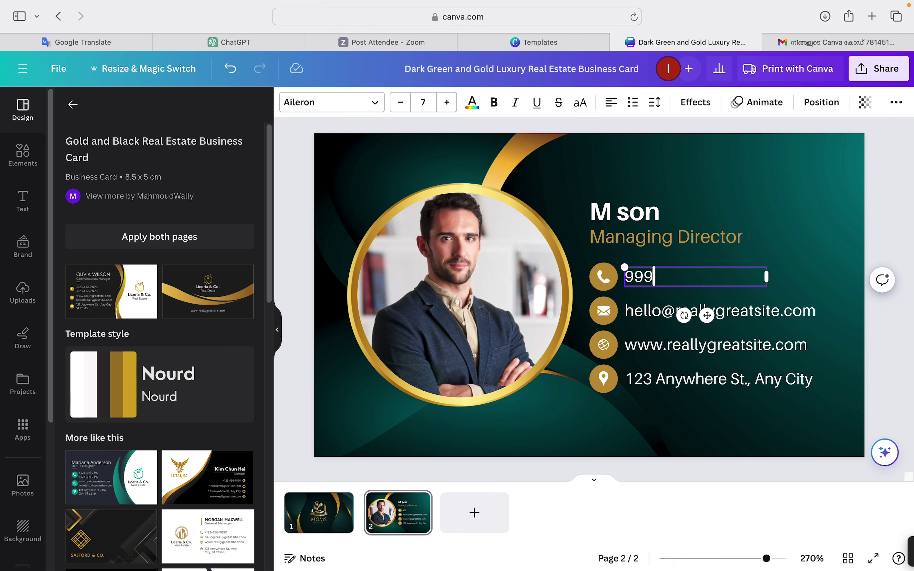
key(BackSpace)
key(BackSpace)
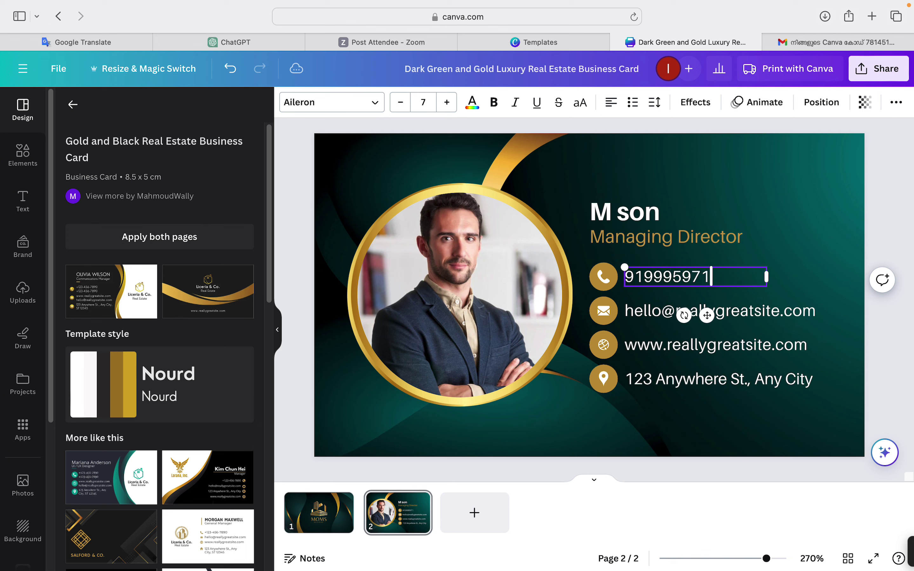
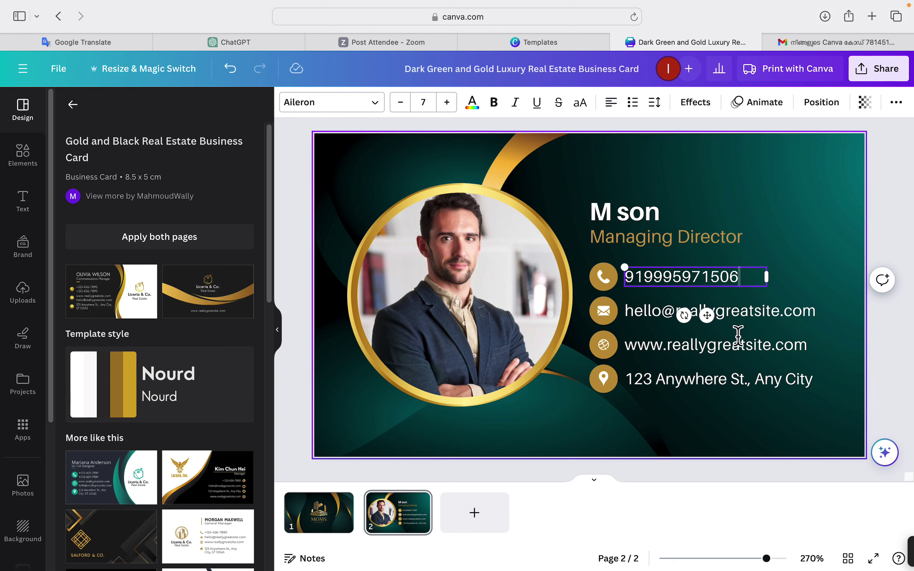
Replace the placeholder e-mail with the contact's e-mail and shrink it to size 6.2 to fit one line.
click(766, 313)
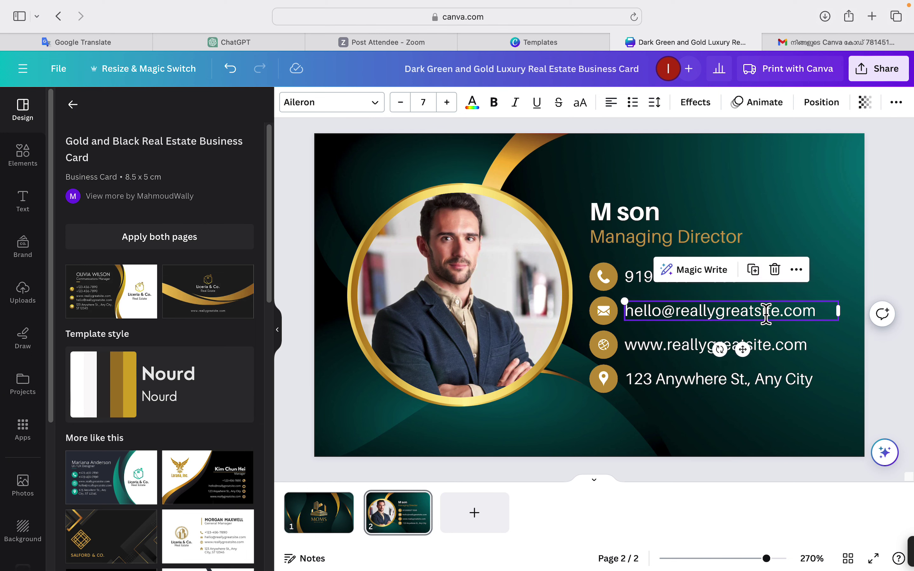
triple_click(633, 314)
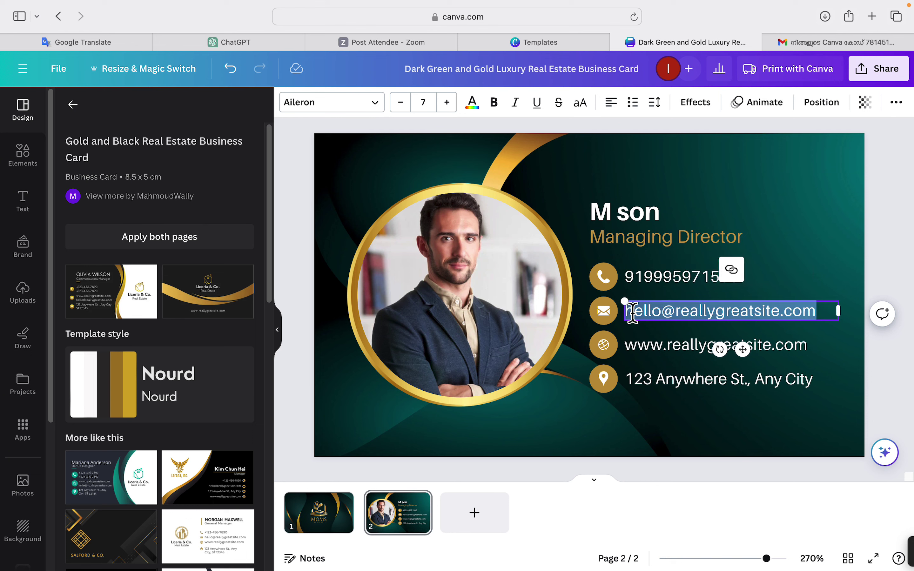
key(BackSpace)
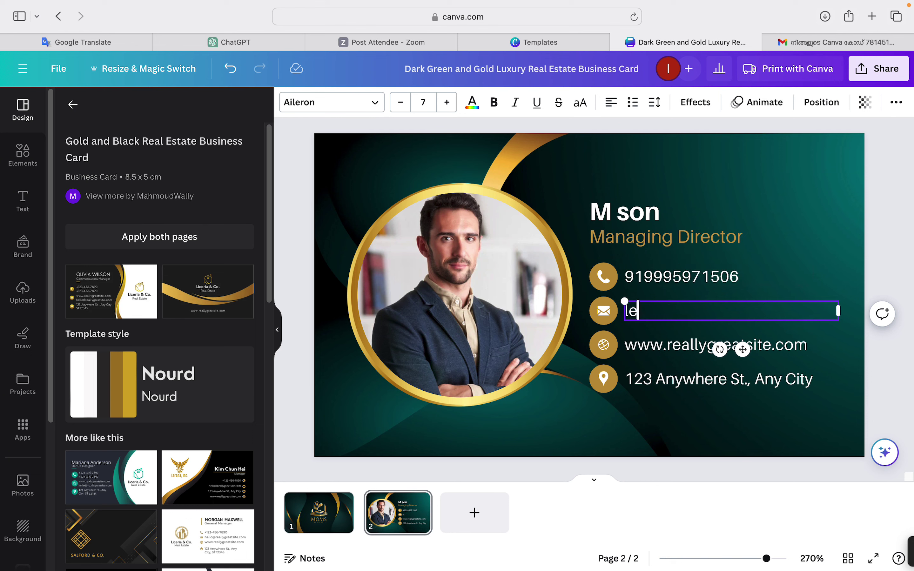
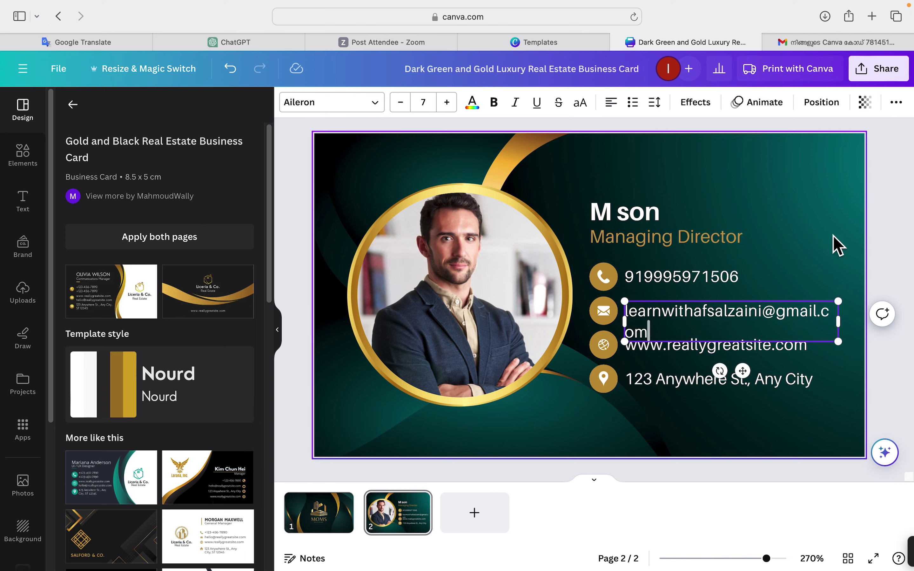
click(822, 251)
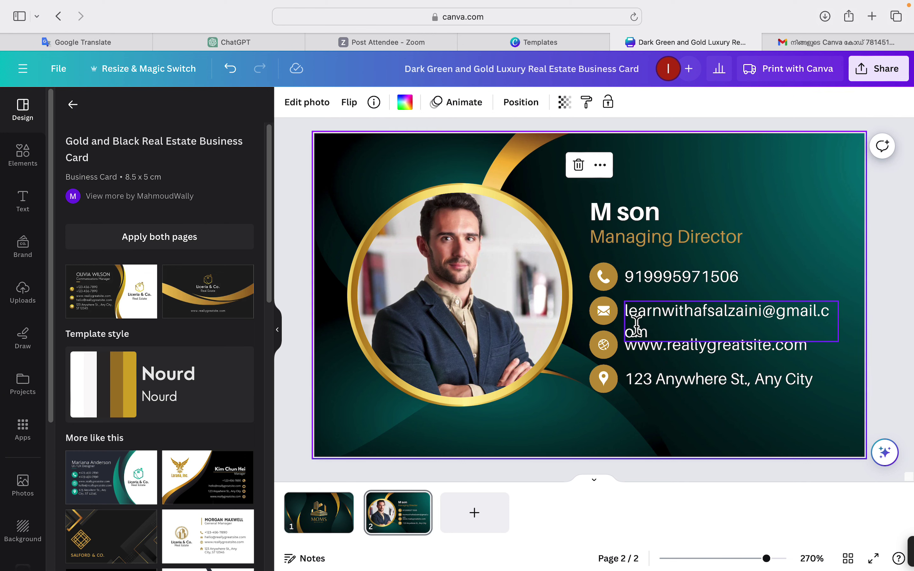
click(807, 310)
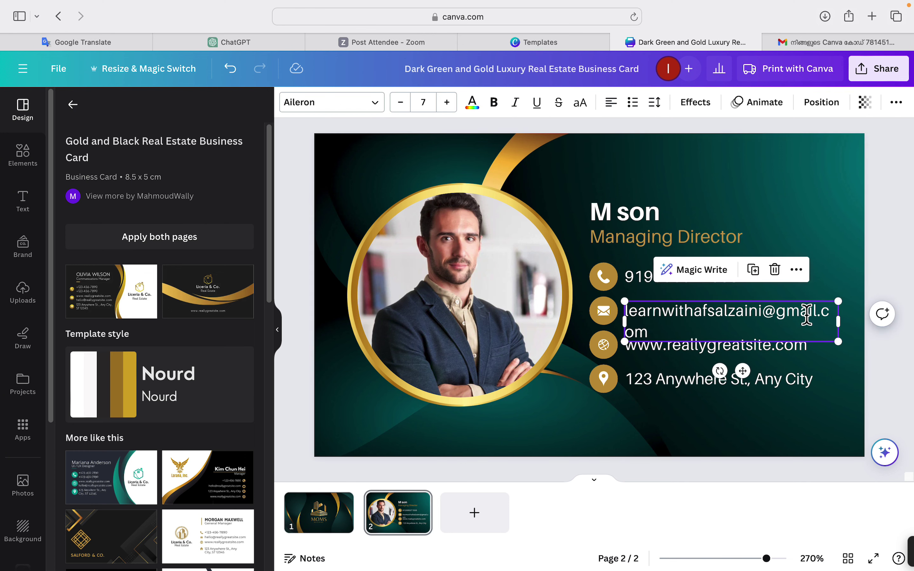
mouse_move(839, 300)
mouse_down()
mouse_move(824, 316)
mouse_move(814, 307)
mouse_move(816, 324)
mouse_move(833, 320)
mouse_up()
Replace the placeholder website with the owner's own web address.
click(833, 238)
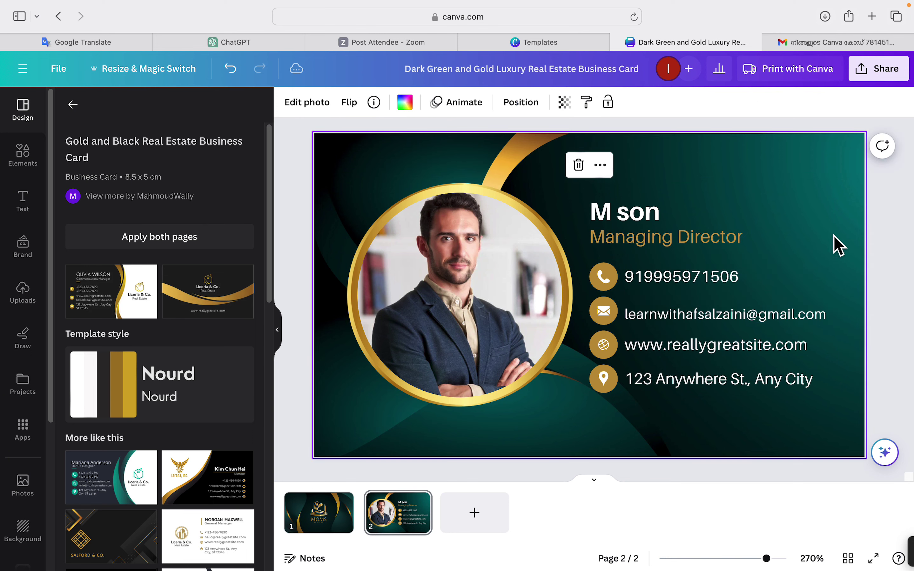
double_click(687, 350)
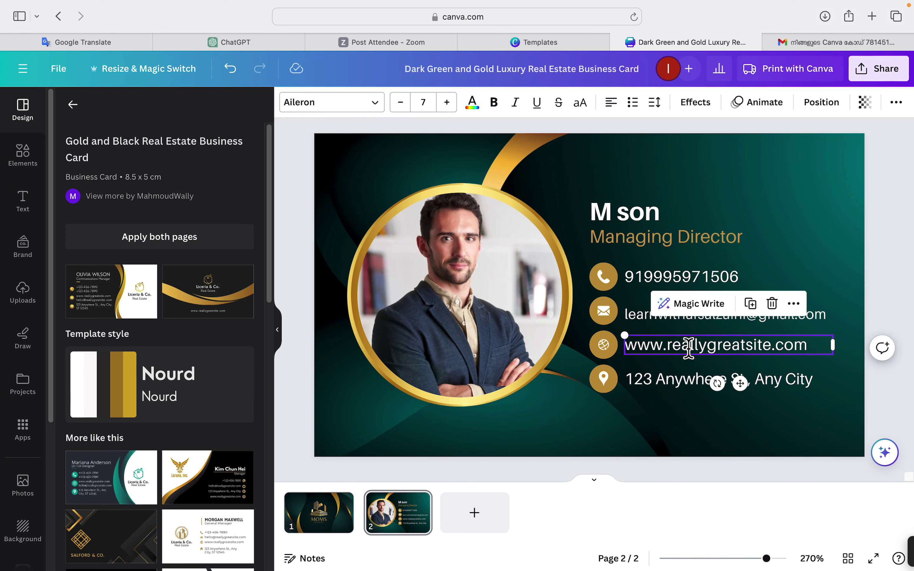
text(ww)
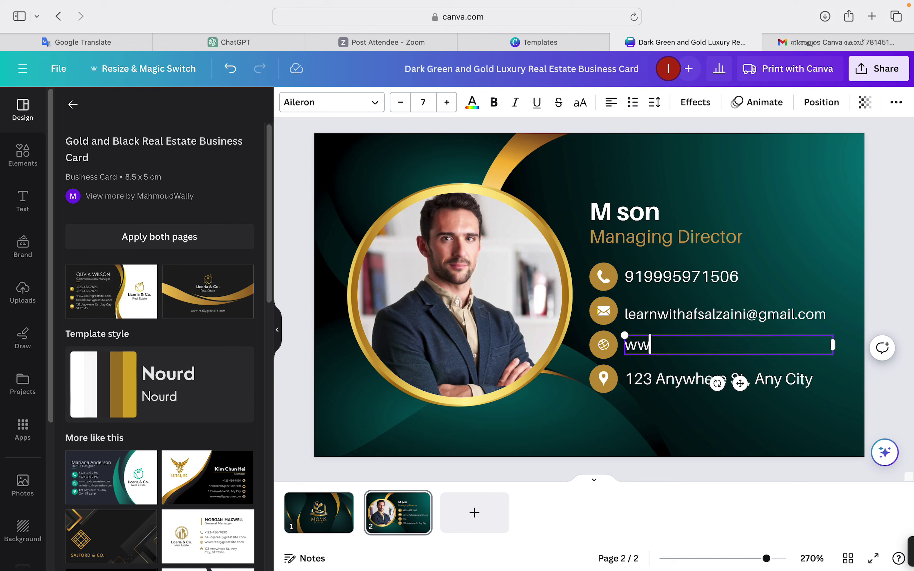
text(w.afsalz)
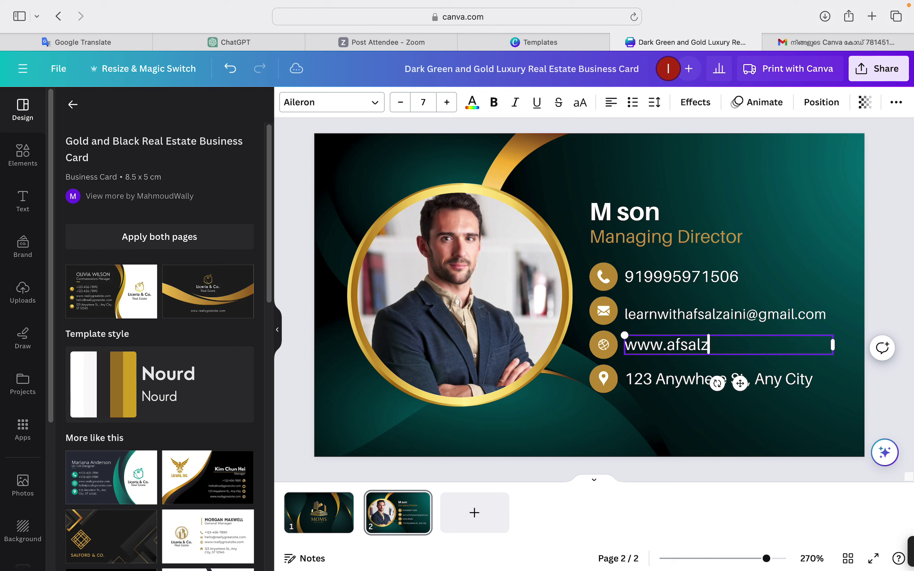
text(aini.com)
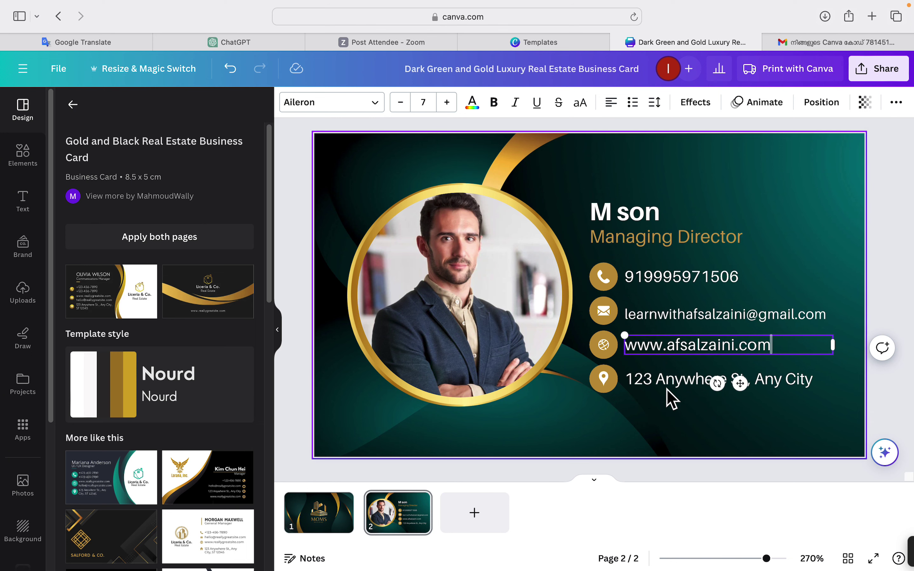
Replace the whole address line with new placeholder address text.
click(659, 388)
click(649, 386)
triple_click(639, 379)
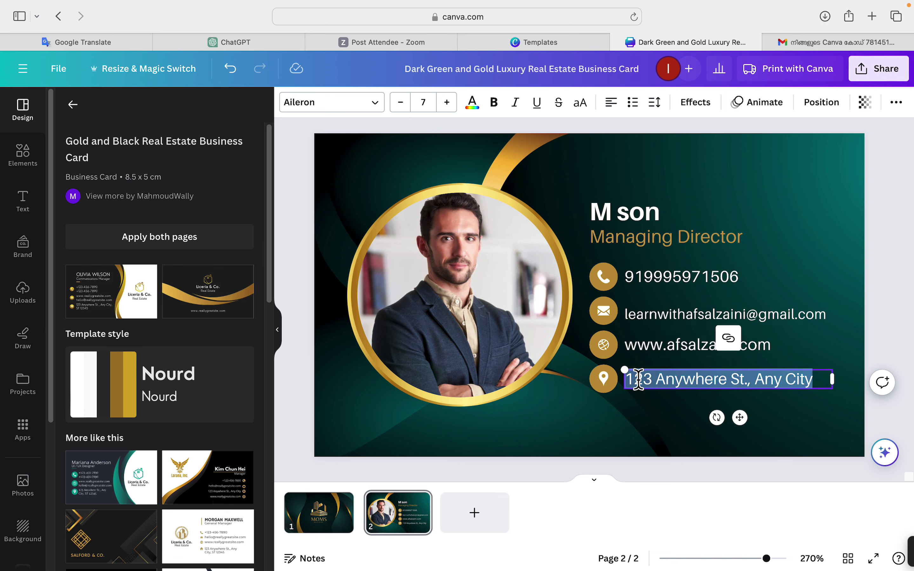
text(123)
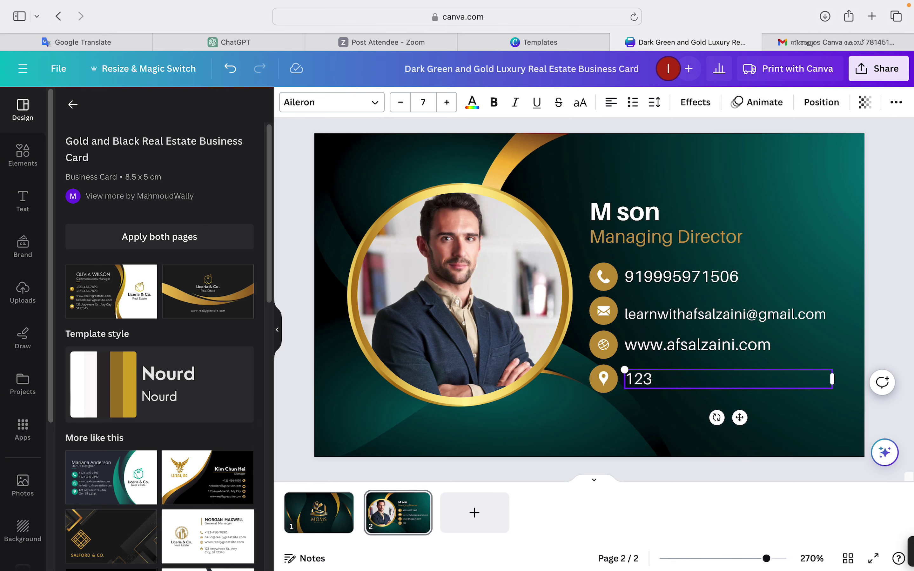
text( Anyware )
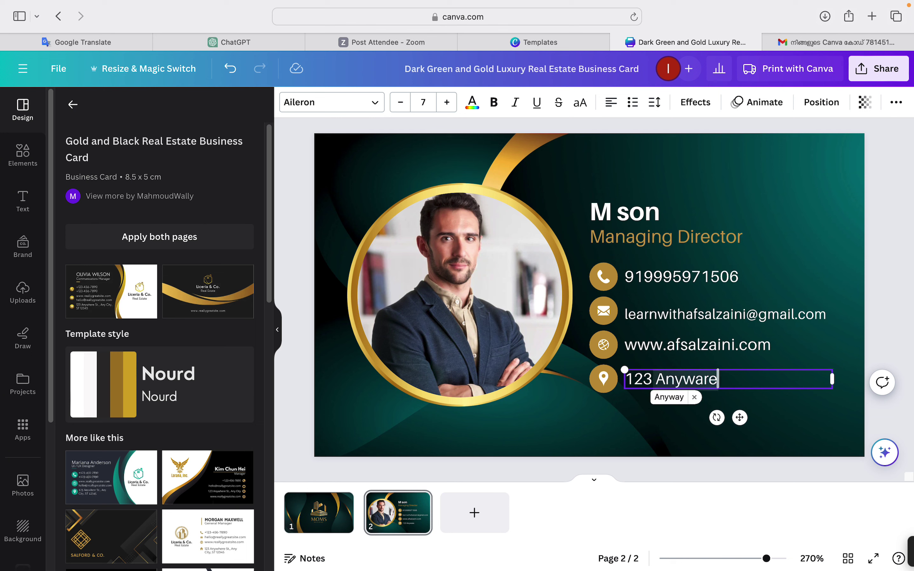
key(BackSpace)
key(BackSpace)
key(BackSpace)
text(y chcftyhgjf)
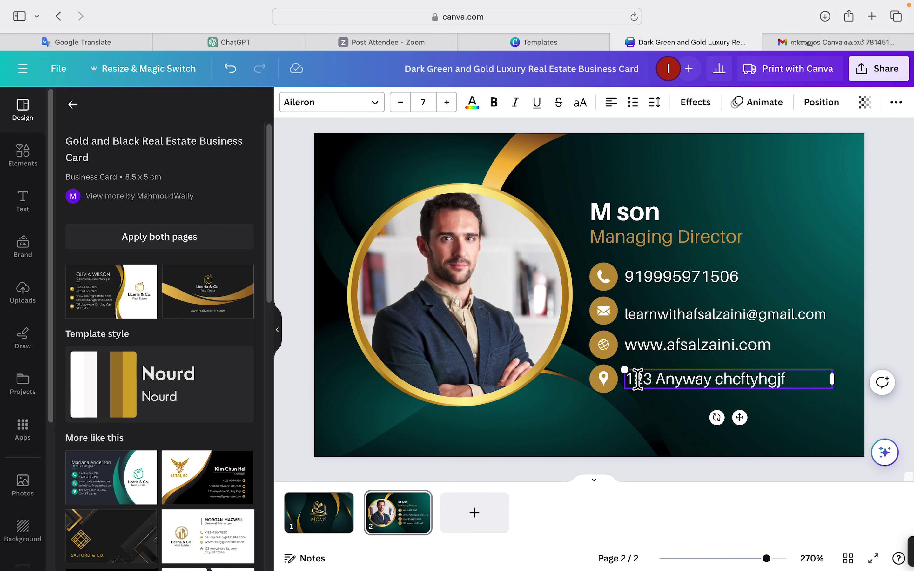
click(594, 382)
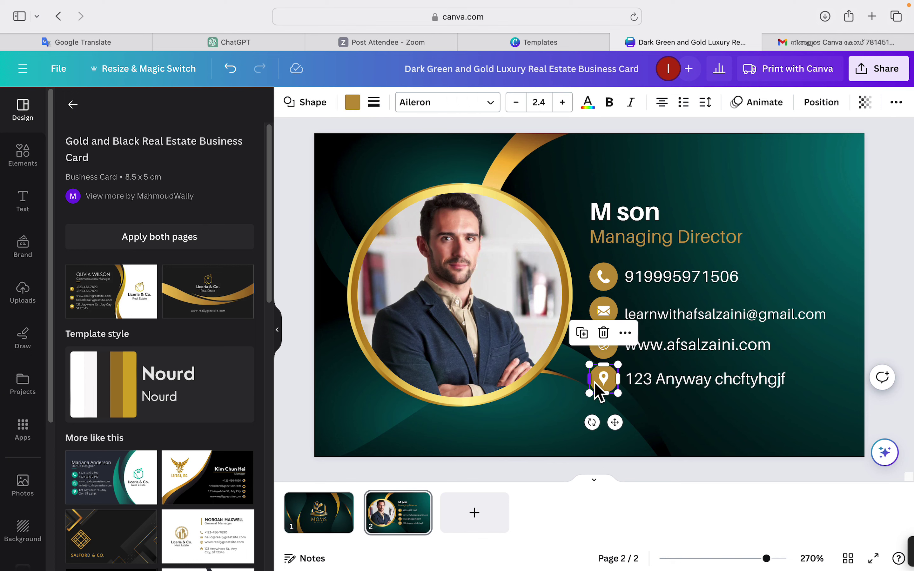
click(603, 378)
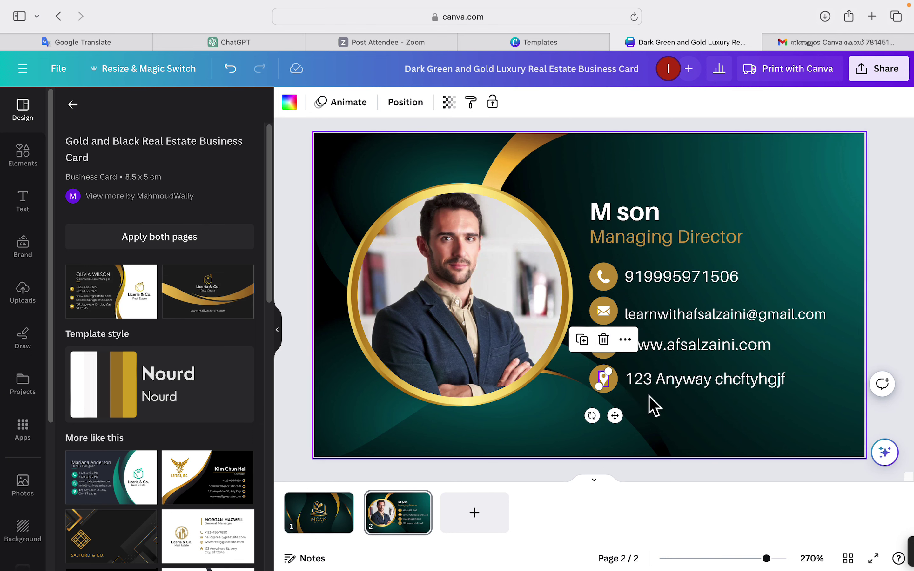
click(638, 378)
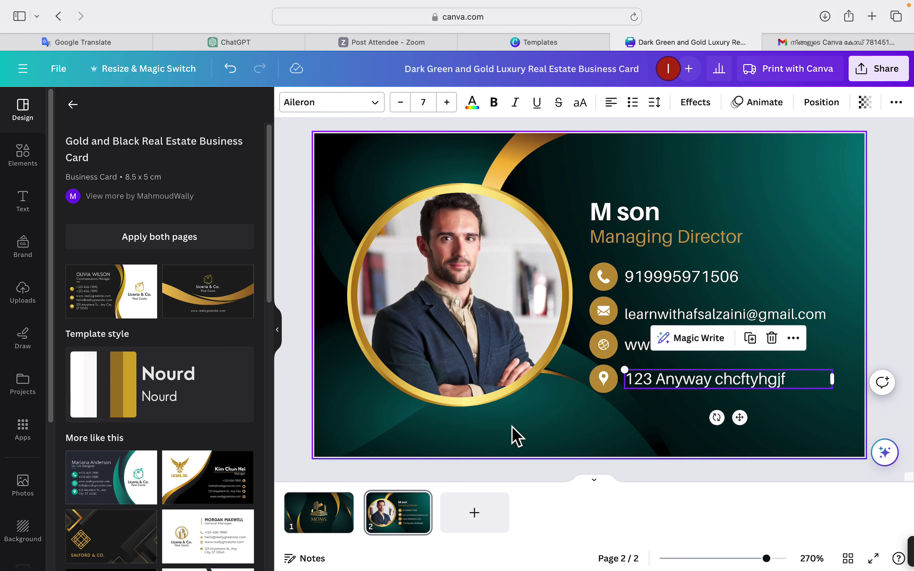
Undo the portrait frame moves so it sits back in the gold ring, leaving the address as 123 Anyway.
click(468, 330)
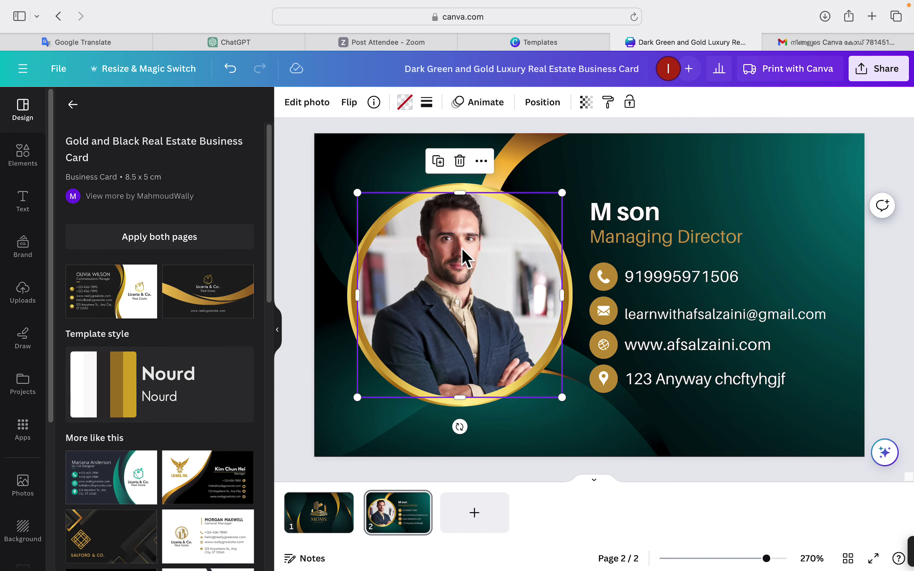
mouse_move(461, 256)
mouse_down()
mouse_move(590, 247)
mouse_move(422, 269)
mouse_move(561, 253)
mouse_move(748, 187)
mouse_move(517, 227)
mouse_move(669, 227)
mouse_move(441, 243)
mouse_move(727, 165)
mouse_move(326, 384)
mouse_move(411, 174)
mouse_move(423, 256)
mouse_move(475, 251)
mouse_move(471, 284)
mouse_move(531, 284)
mouse_move(480, 252)
mouse_move(481, 322)
mouse_move(459, 239)
mouse_move(468, 254)
mouse_up()
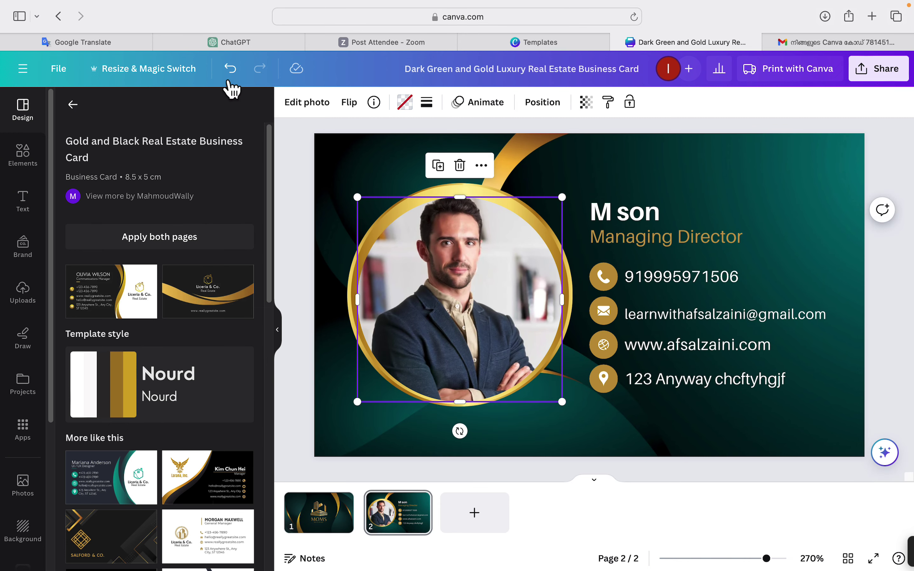
click(230, 70)
click(230, 69)
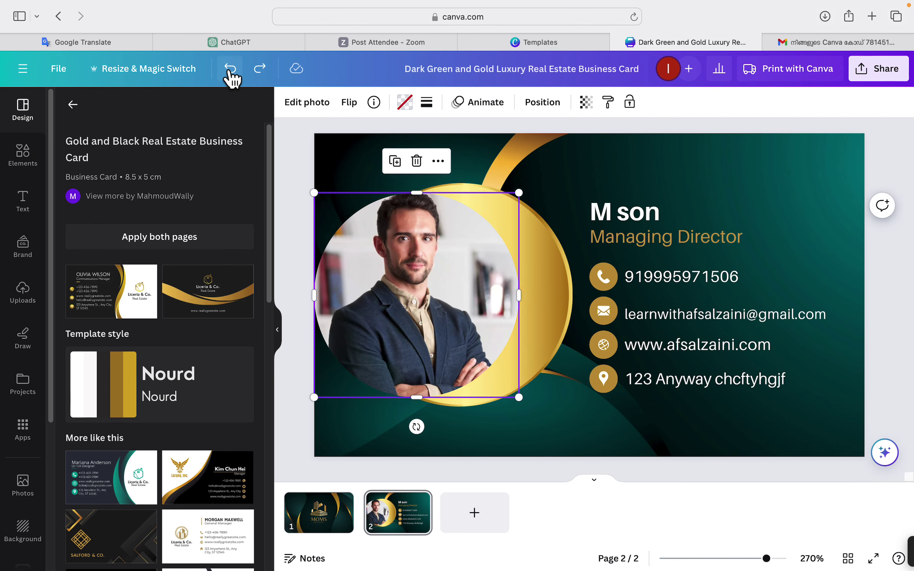
click(230, 69)
click(230, 69)
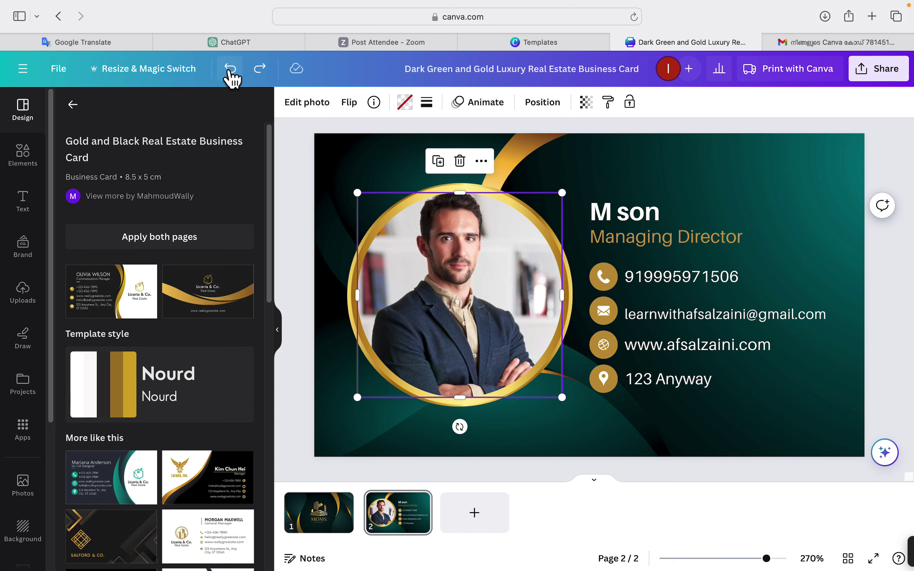
Restore the address text and add the uploaded BE A BUSINESSMAN image to the back card.
click(260, 68)
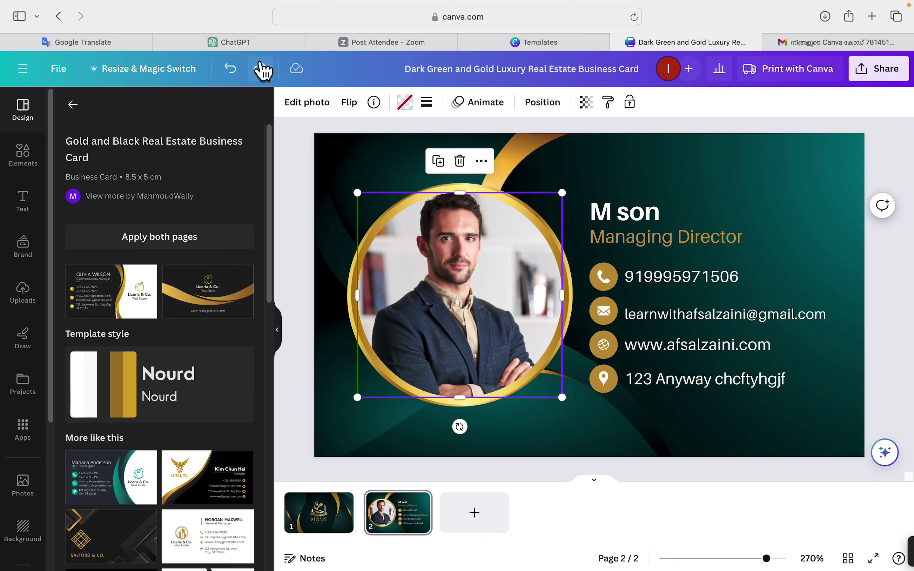
click(22, 298)
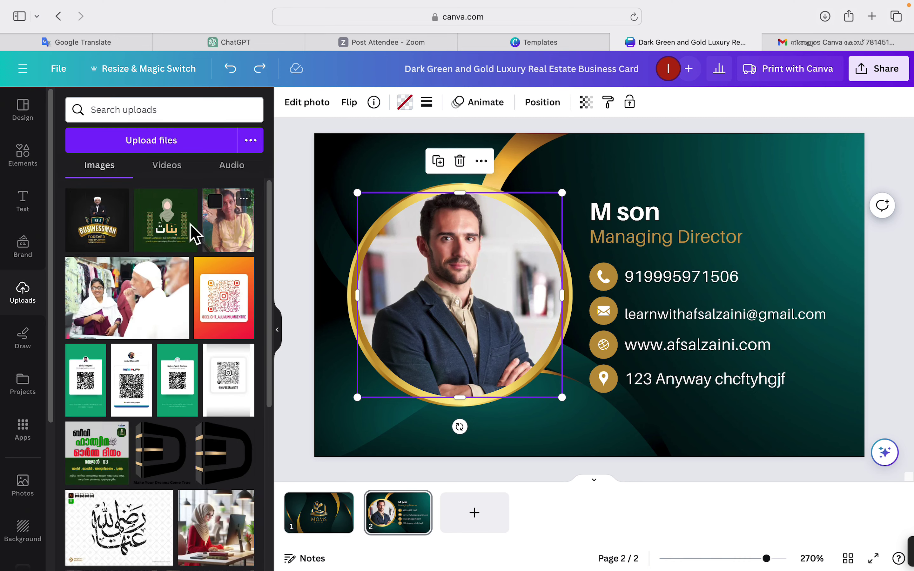
click(99, 215)
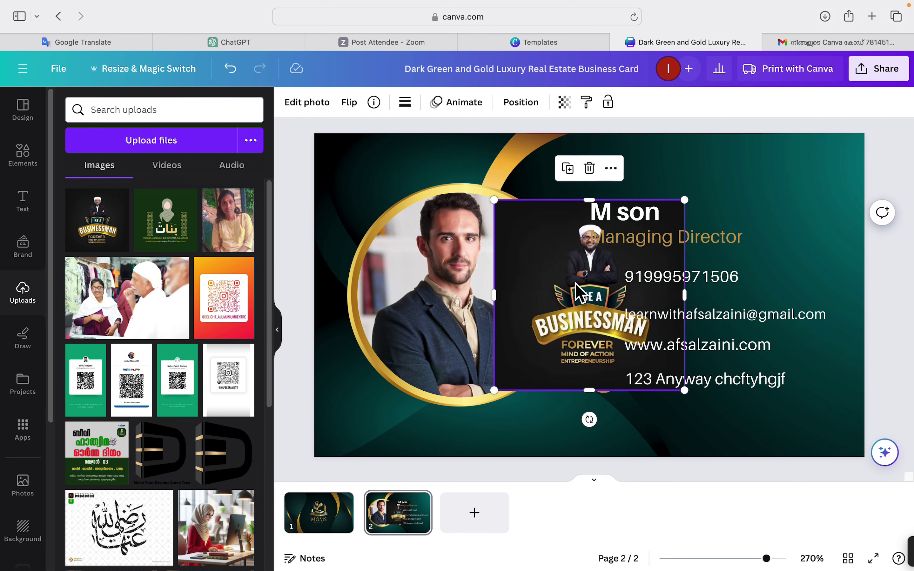
drag(575, 283, 631, 317)
Delete the stock portrait from the circular frame and drop the BUSINESSMAN image into it.
click(403, 274)
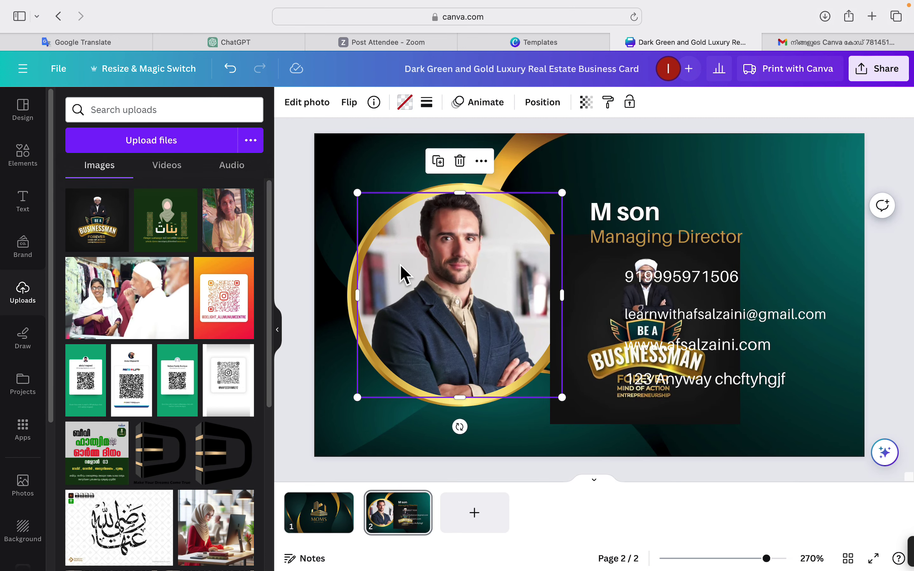
click(460, 162)
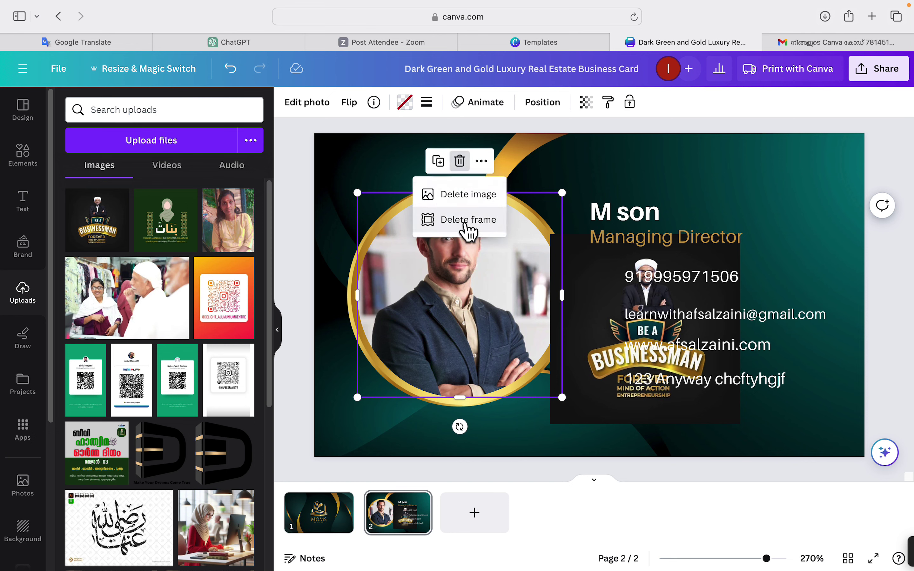
click(472, 194)
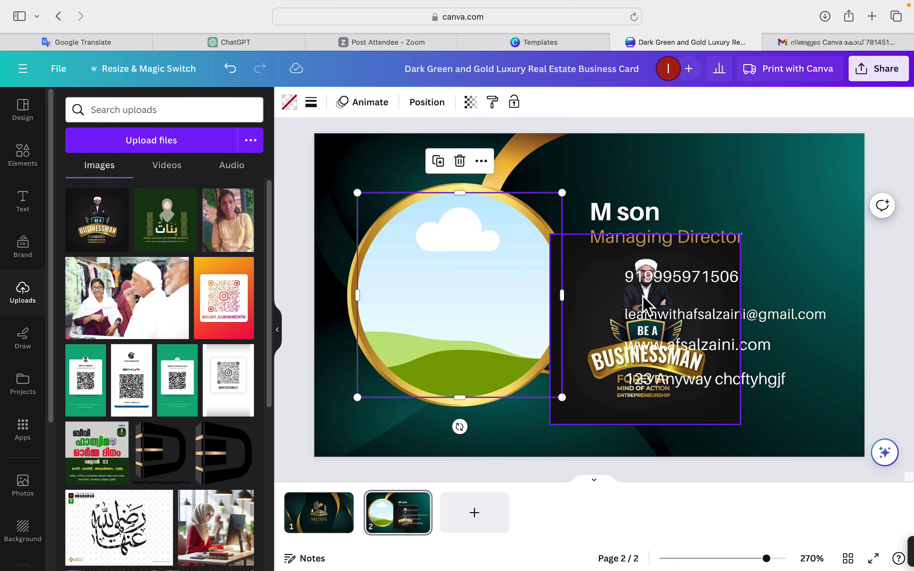
drag(605, 273, 495, 260)
click(716, 159)
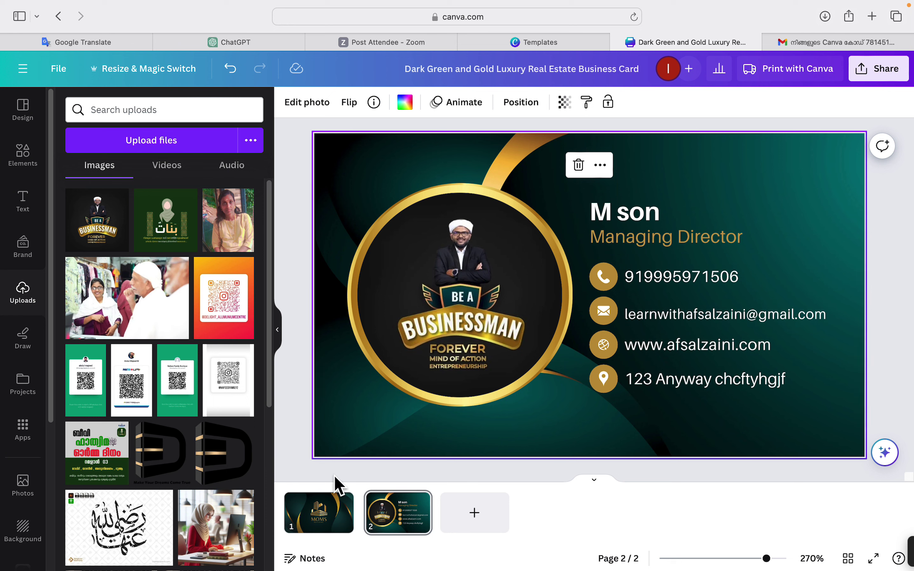
click(607, 208)
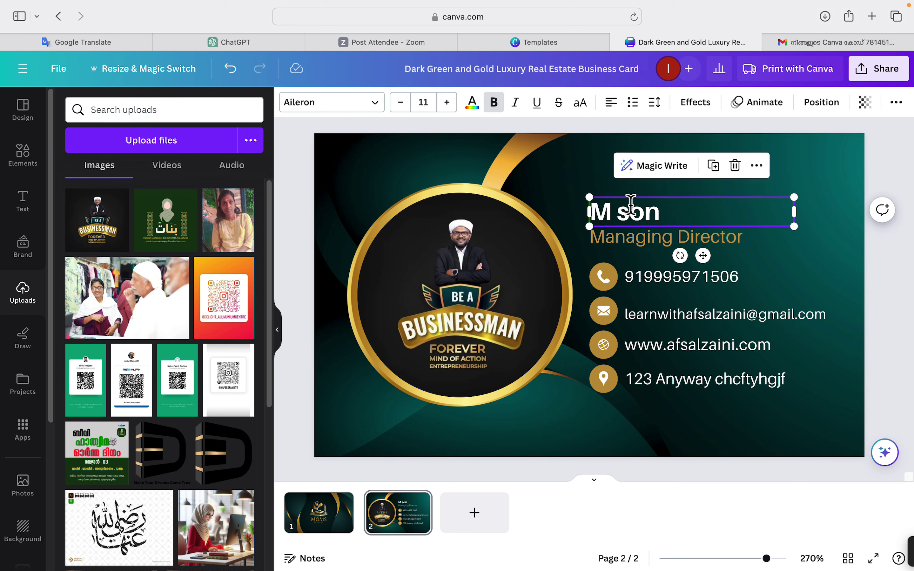
Replace the placeholder name heading with the owner's first name and show the font list.
double_click(624, 208)
triple_click(602, 204)
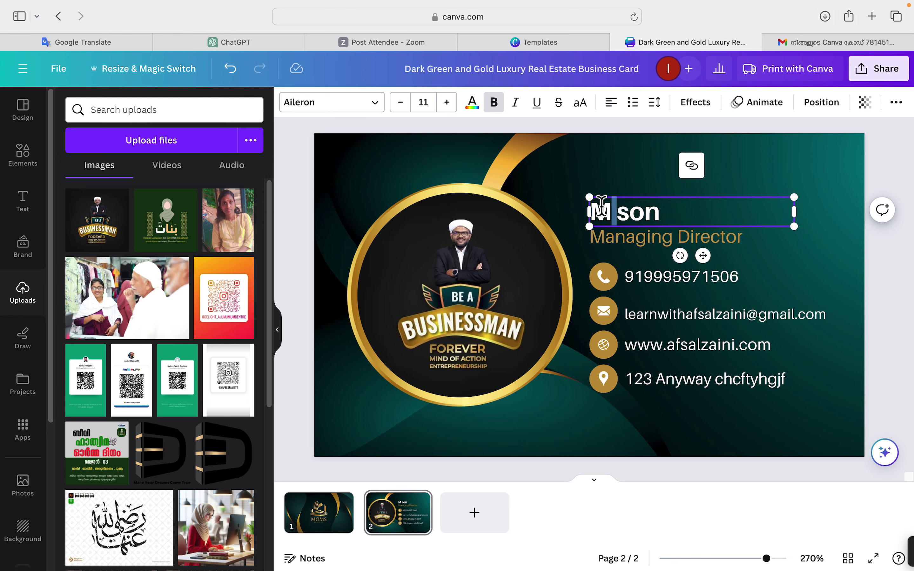
text(A)
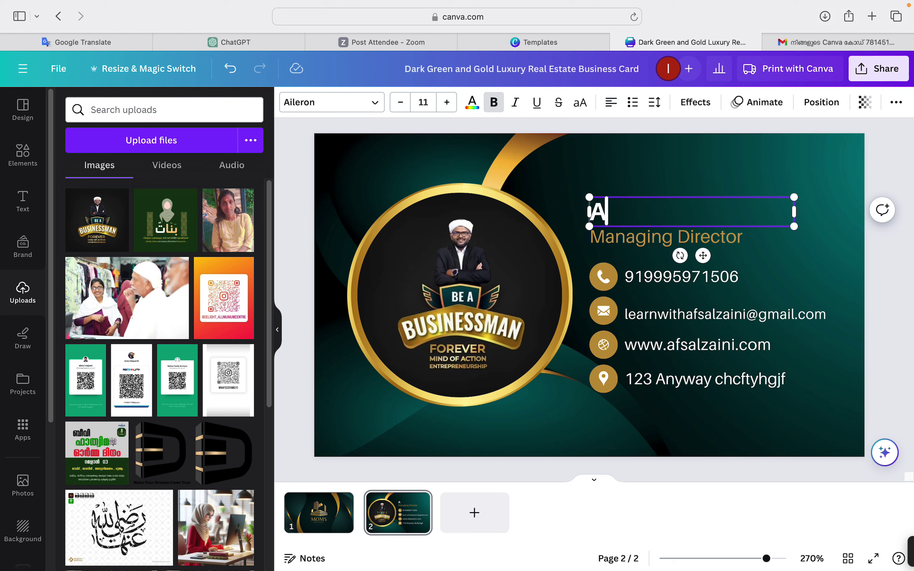
text(fsal)
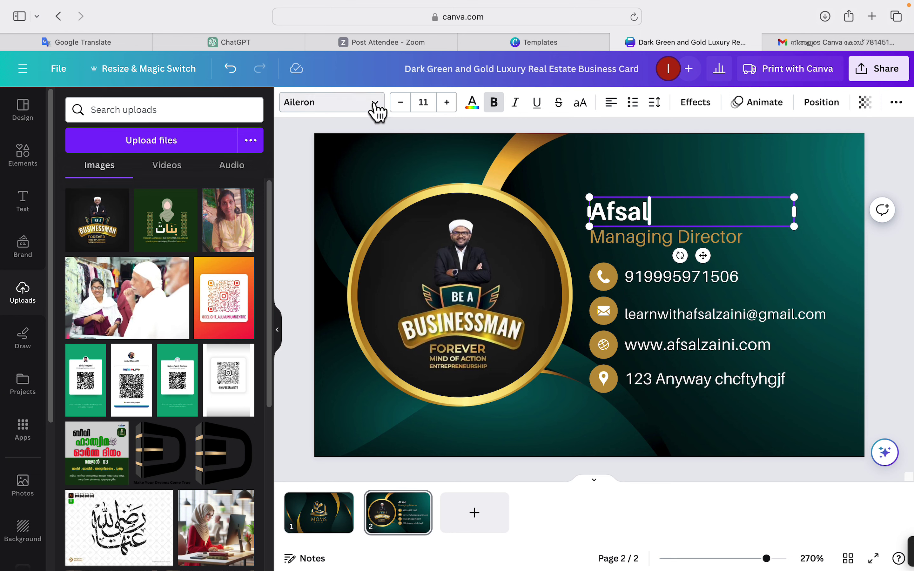
click(663, 164)
click(634, 219)
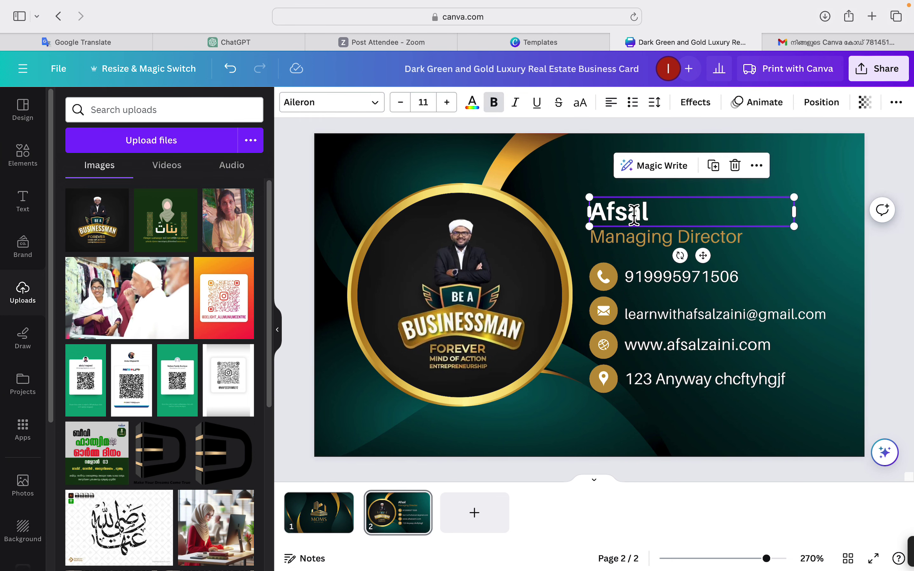
click(355, 106)
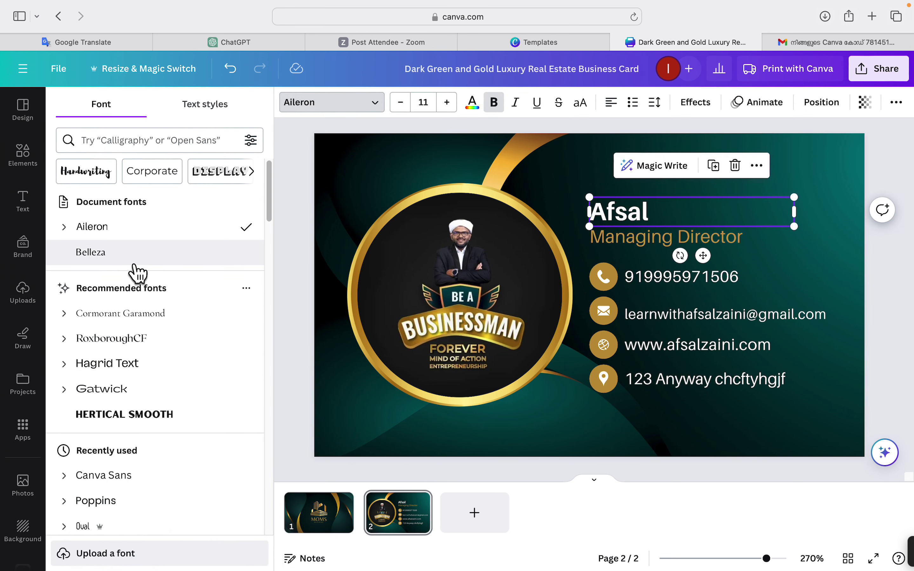
Try the Belleza, Super Brigade and Supercharge fonts on the back-side name.
click(108, 266)
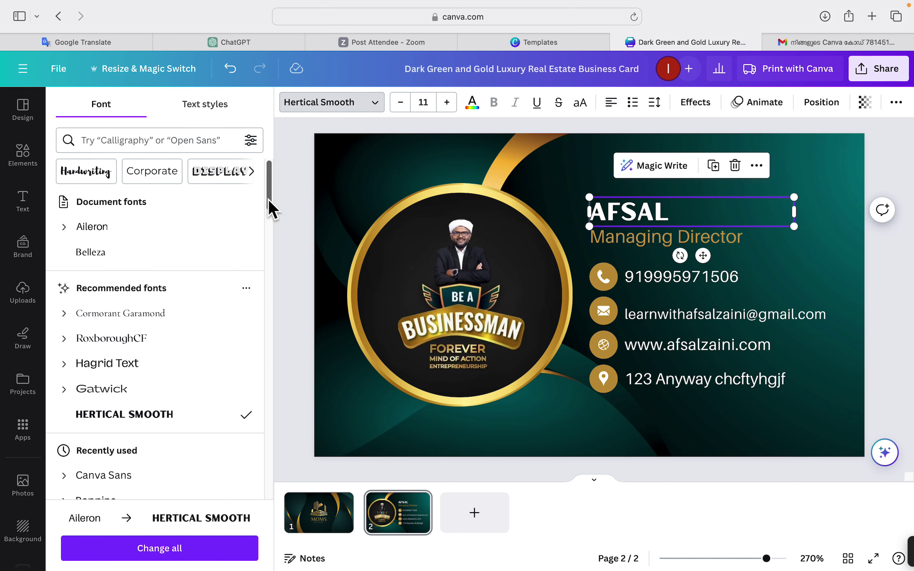
drag(269, 204, 295, 414)
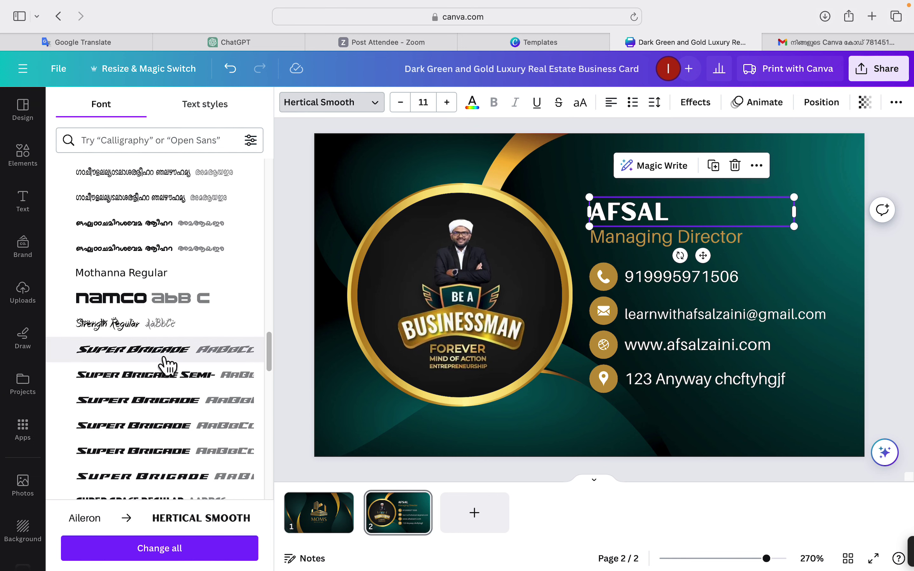
click(148, 481)
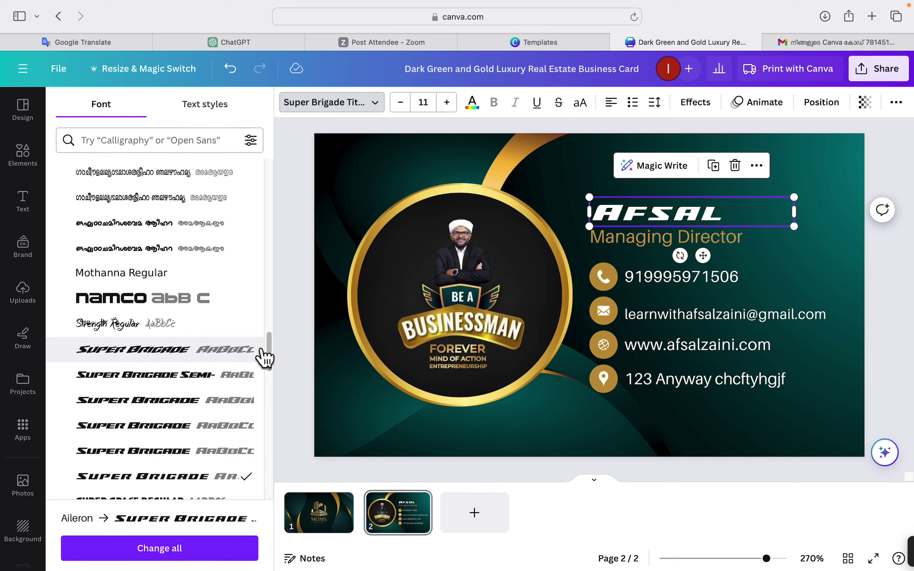
drag(270, 361, 286, 433)
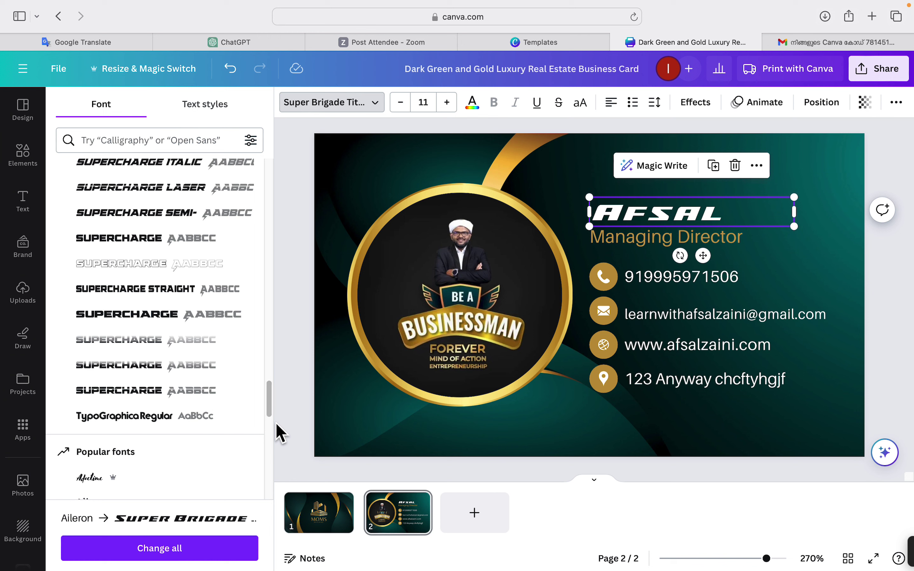
click(177, 382)
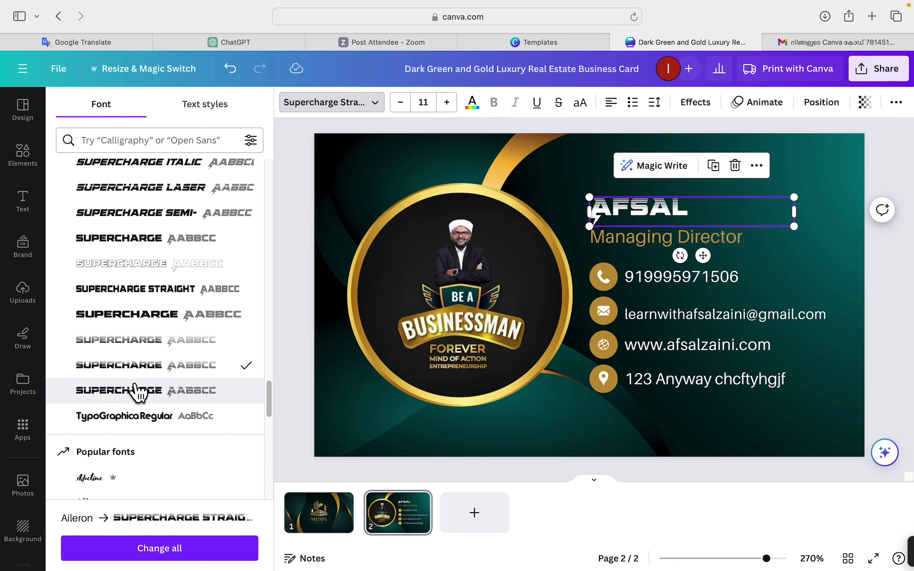
click(148, 323)
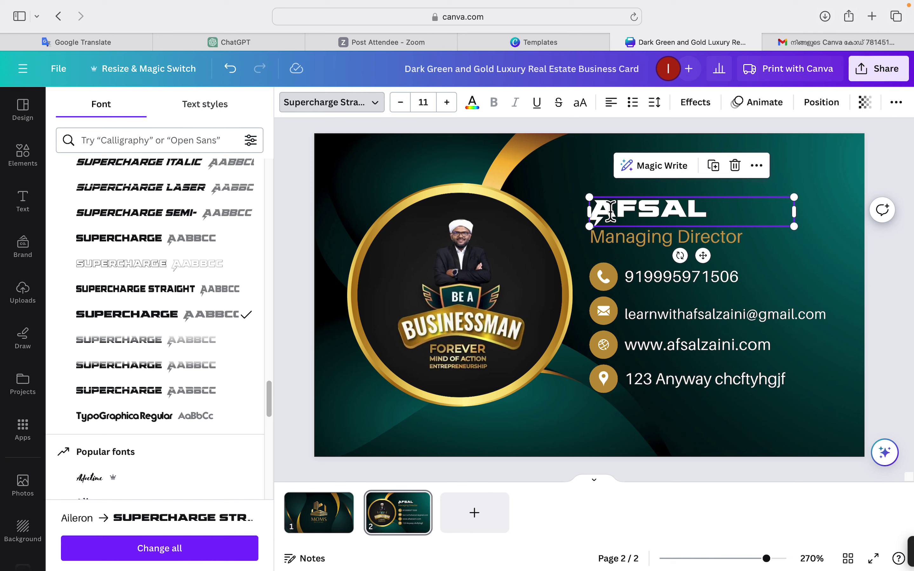
Undo three font changes to restore the name's Aileron font, then deselect it.
click(231, 68)
click(230, 69)
click(230, 69)
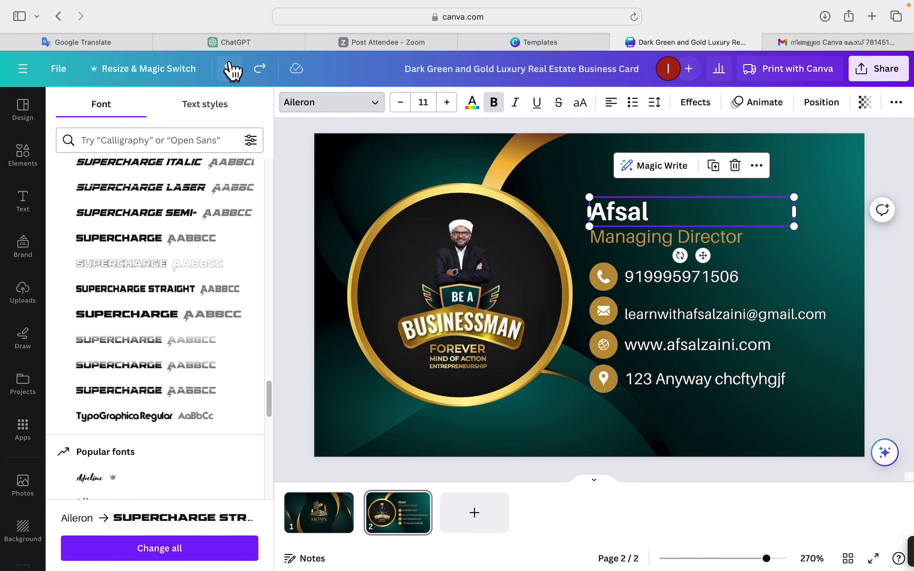
click(573, 182)
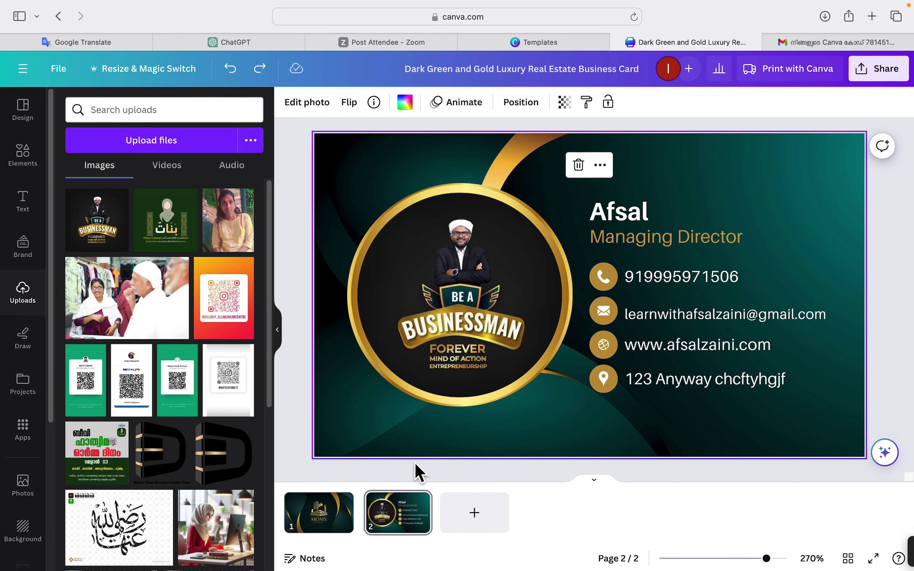
Flip between the MOMS front and the name back page, then open the Share panel.
click(320, 520)
click(406, 525)
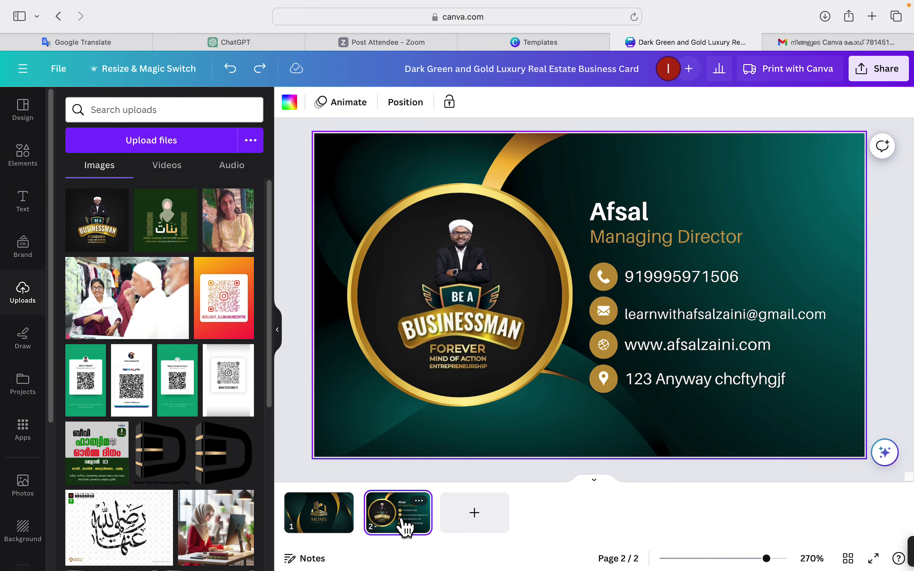
click(302, 516)
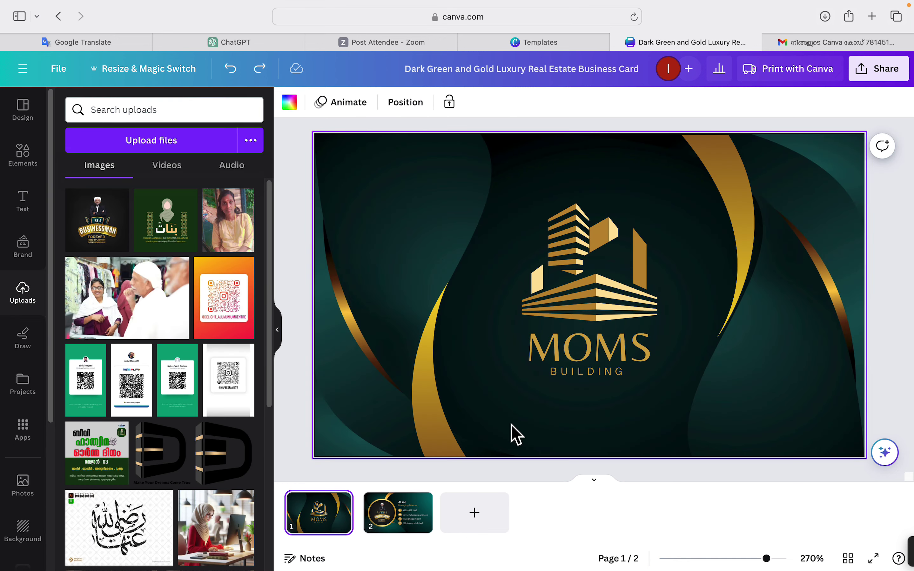
click(406, 534)
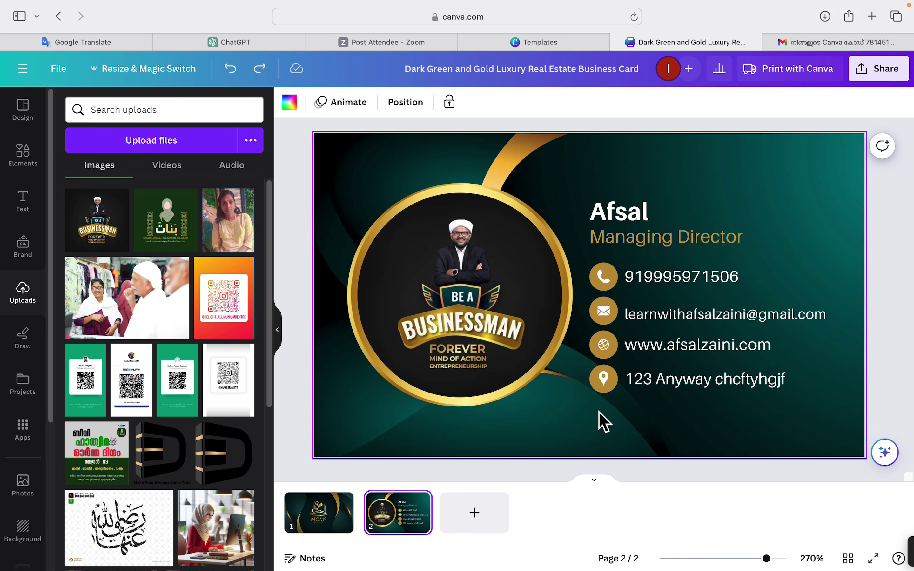
click(876, 72)
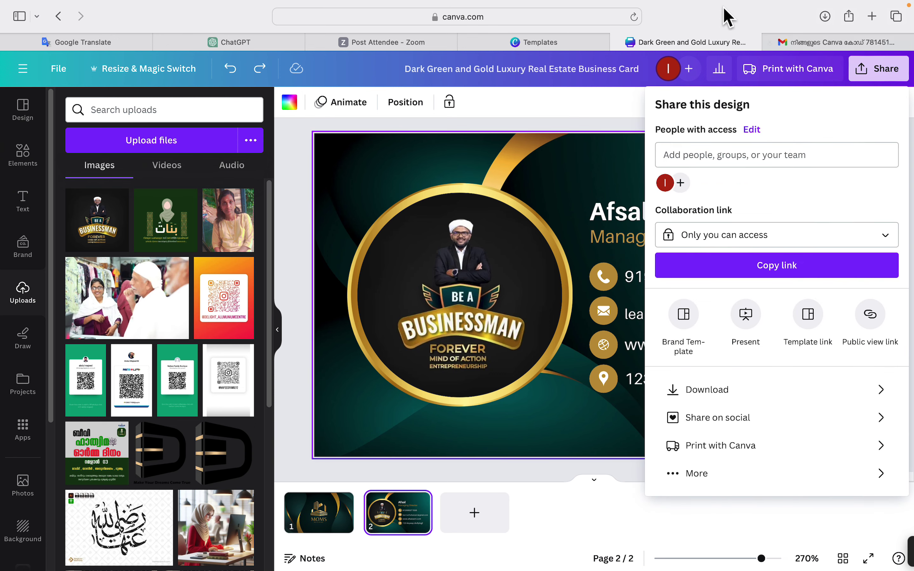
In the Download options, choose PDF Print as the file type.
mouse_move(715, 1)
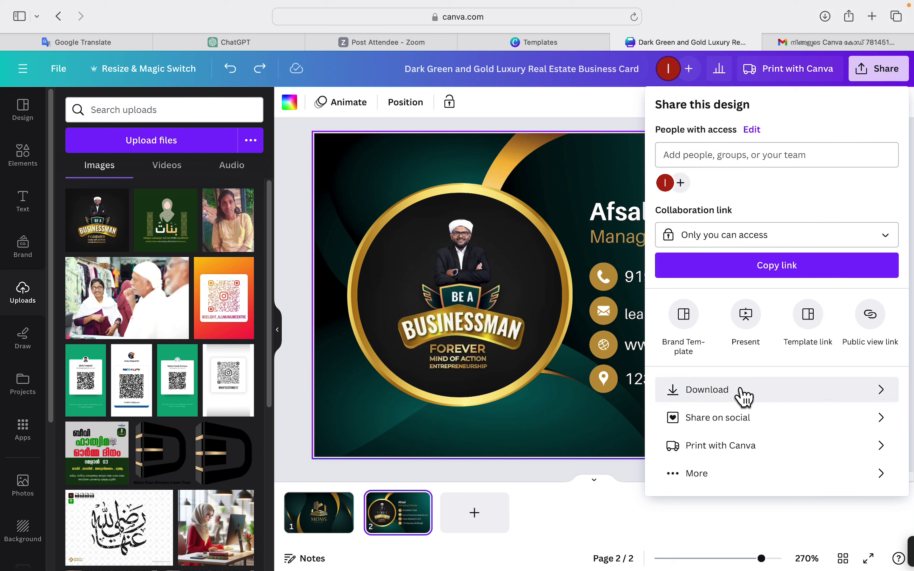
click(724, 394)
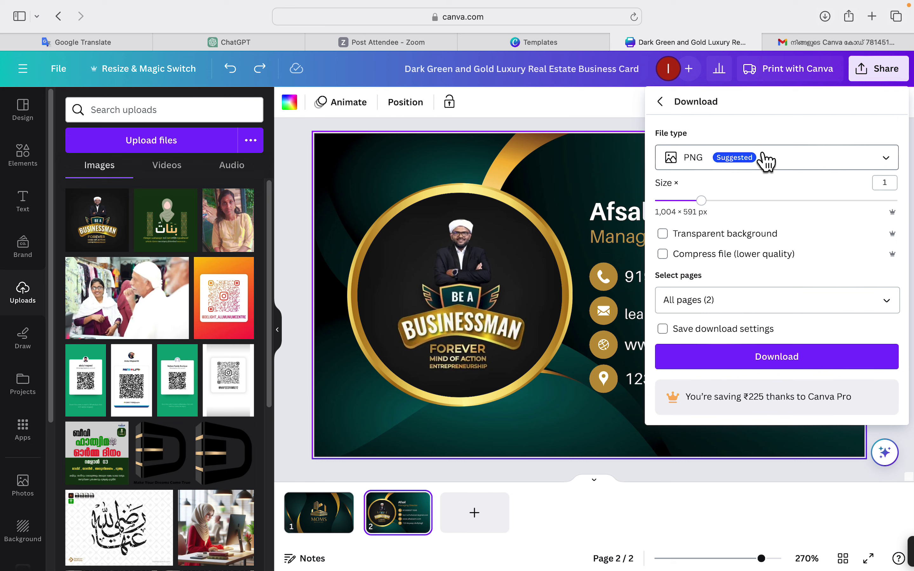
click(705, 238)
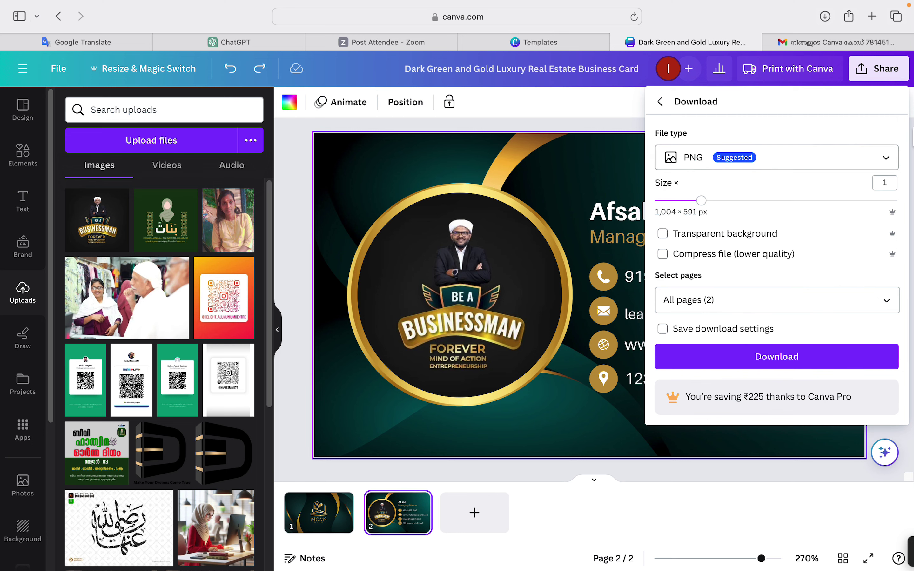
click(885, 160)
click(885, 162)
click(885, 162)
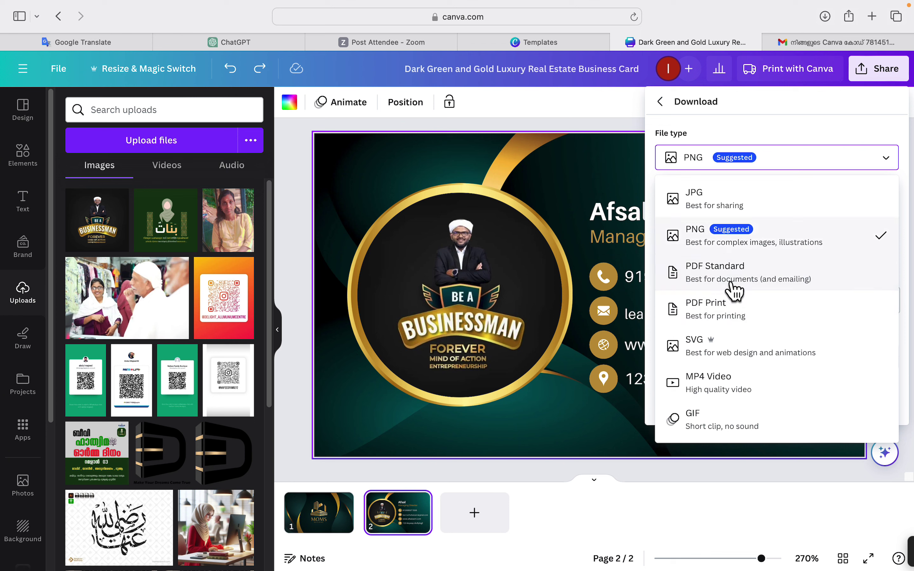
click(719, 319)
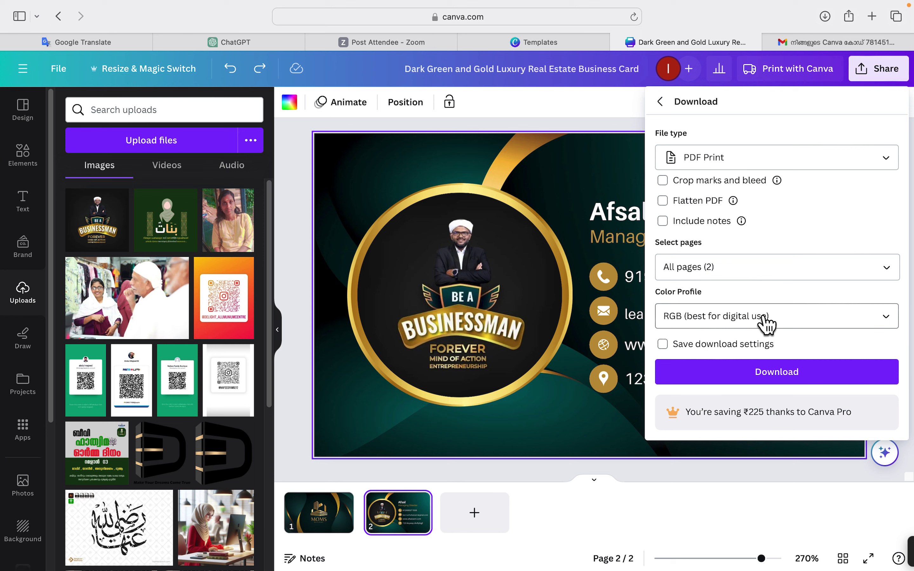
Set the colour profile to CMYK, keep both pages, and download the PDF.
click(889, 323)
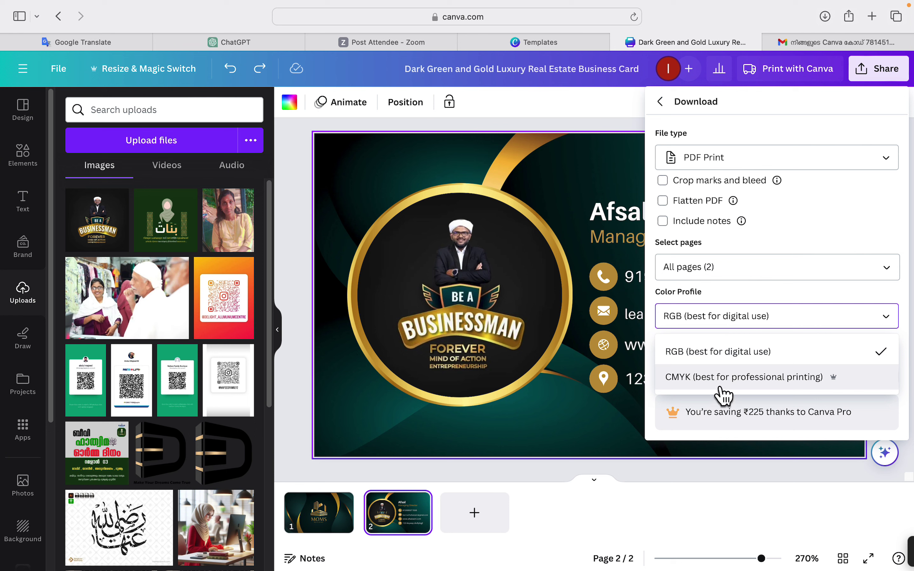
click(782, 383)
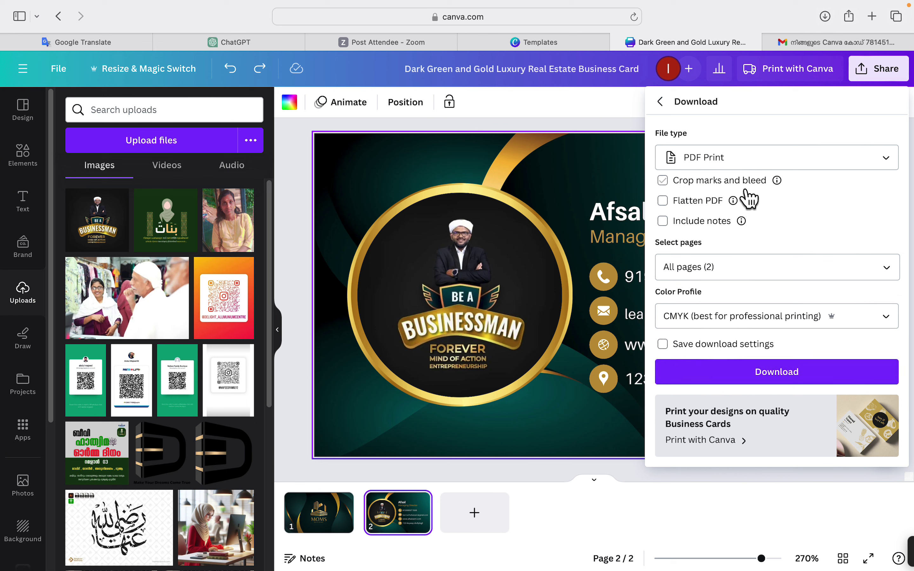
click(891, 271)
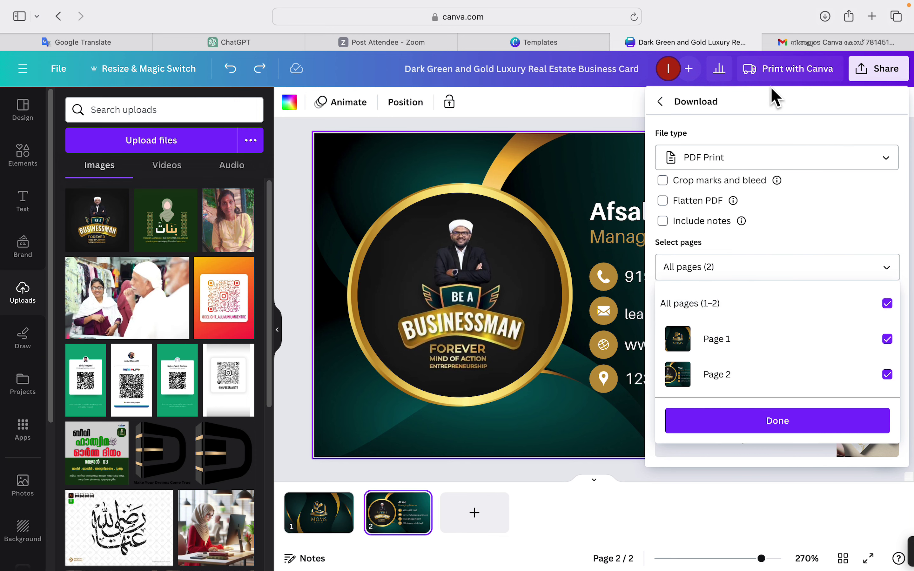
click(788, 429)
click(805, 377)
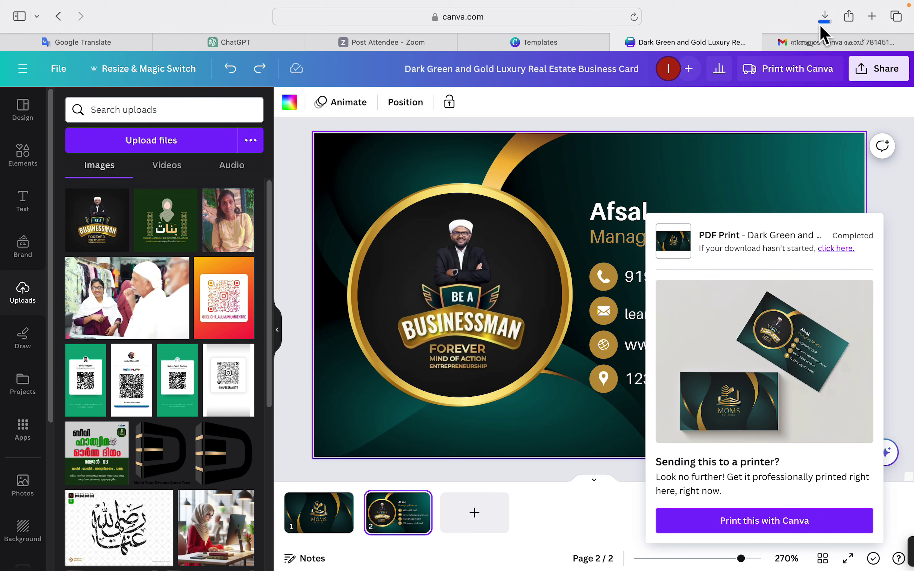
Open the downloaded business card PDF from Safari's downloads list.
click(825, 16)
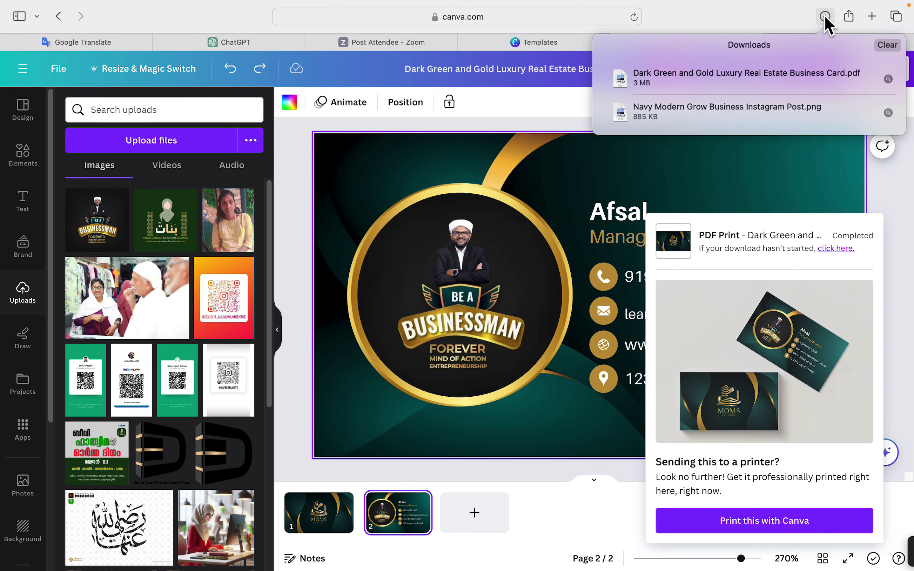
click(652, 79)
double_click(650, 74)
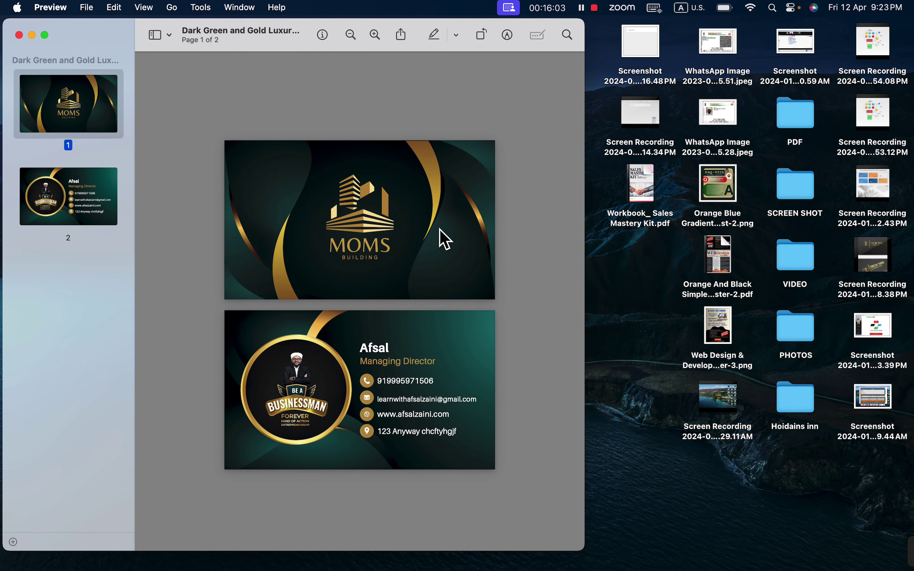
Zoom into the exported PDF, check pages 1 and 2, and close Preview.
scroll(445, 239, up, 2)
scroll(445, 239, down, 4)
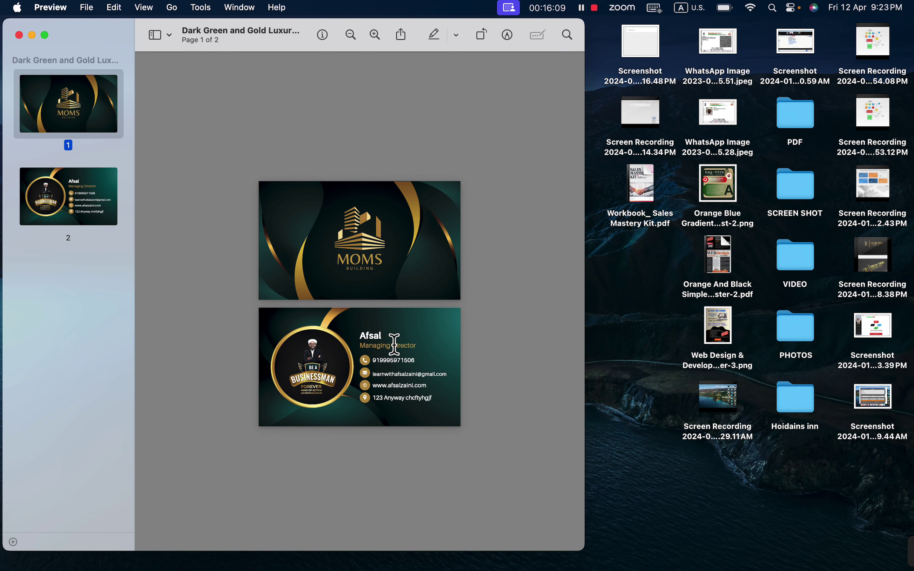
mouse_move(400, 380)
key(super+plus)
key(super+plus)
key(super+plus)
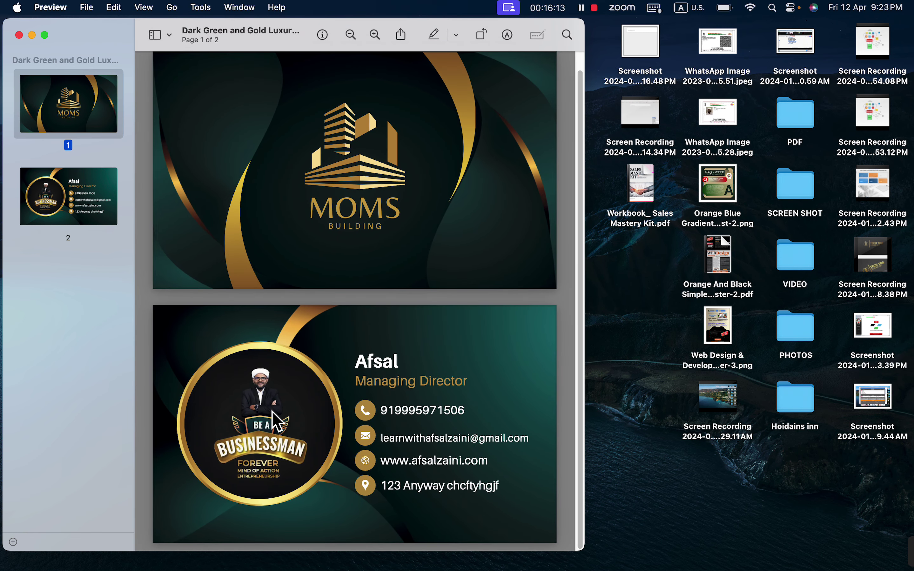
click(86, 201)
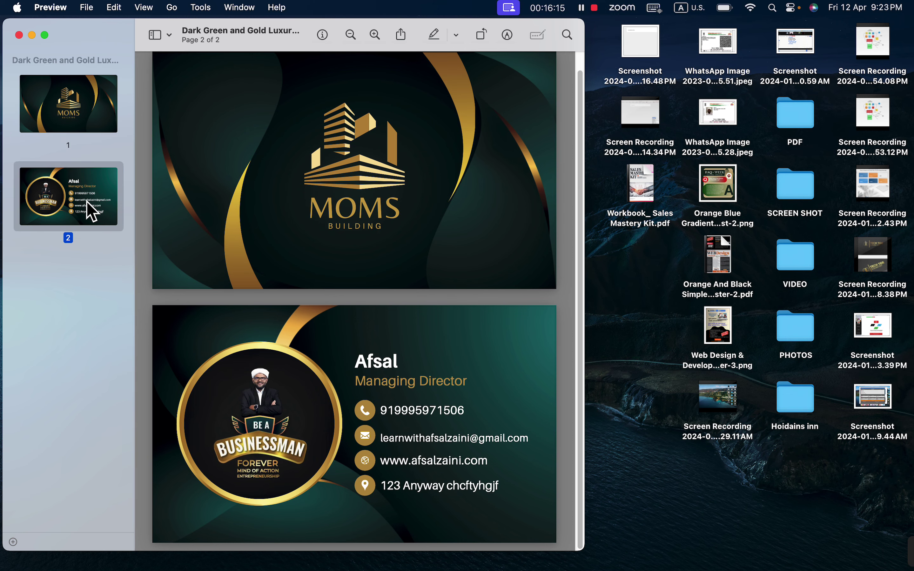
click(83, 111)
click(80, 185)
click(19, 35)
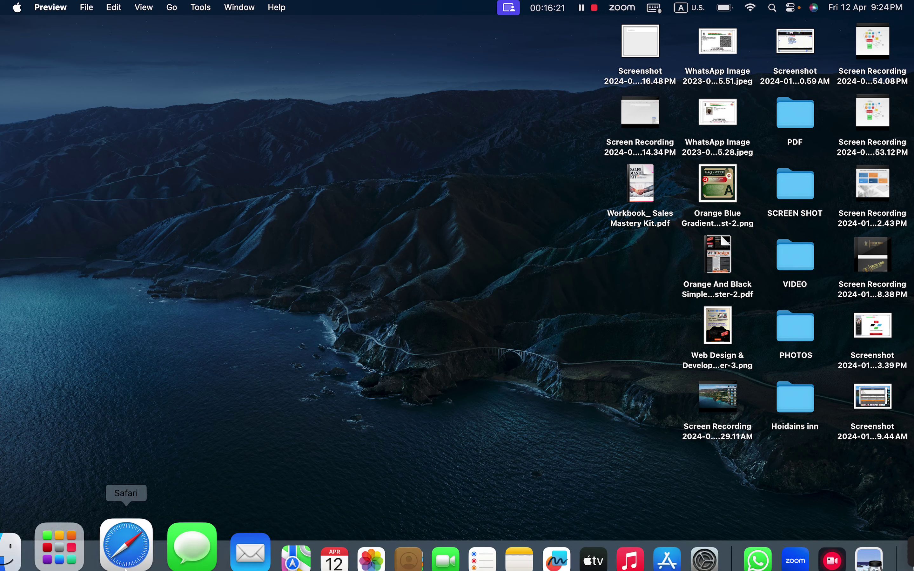
Bring Safari back and dismiss the downloads and export popups over the Canva card.
click(114, 544)
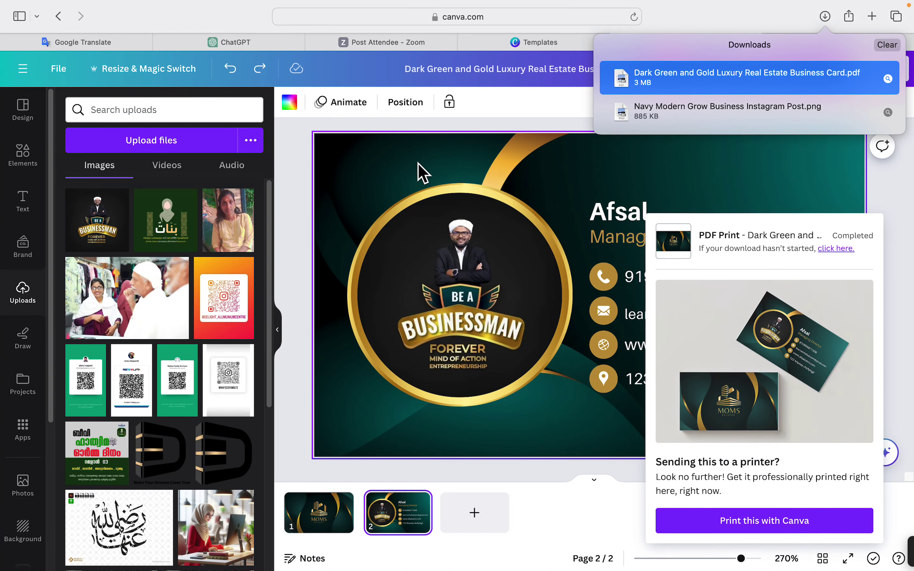
click(665, 162)
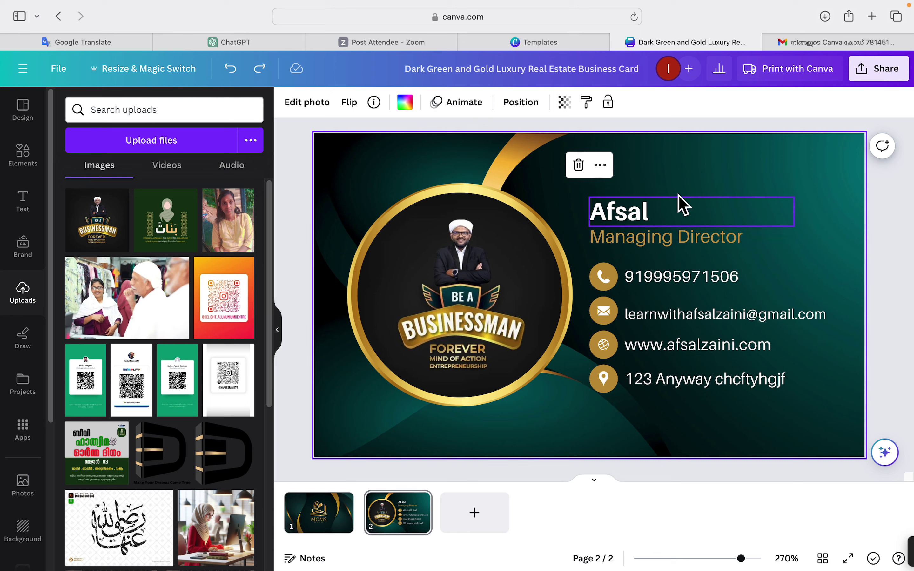
click(664, 200)
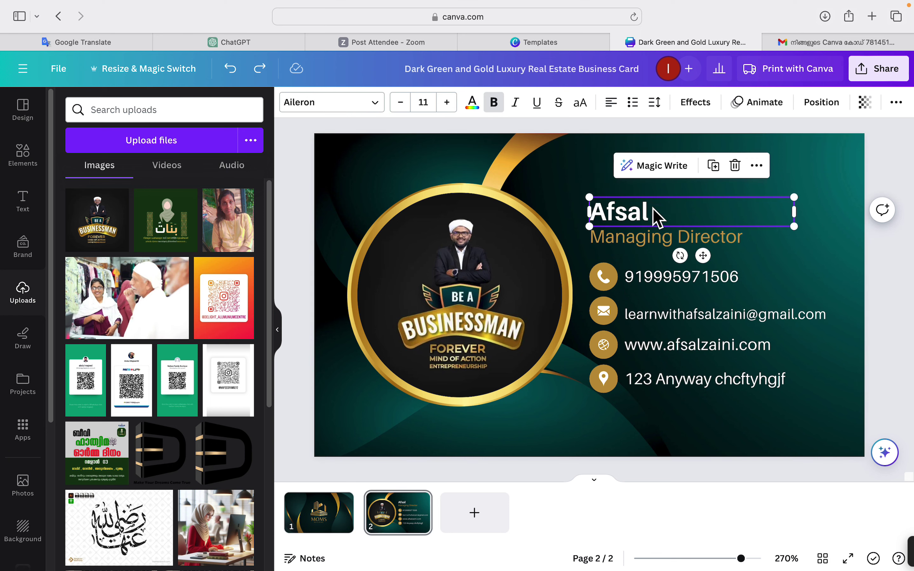
click(578, 174)
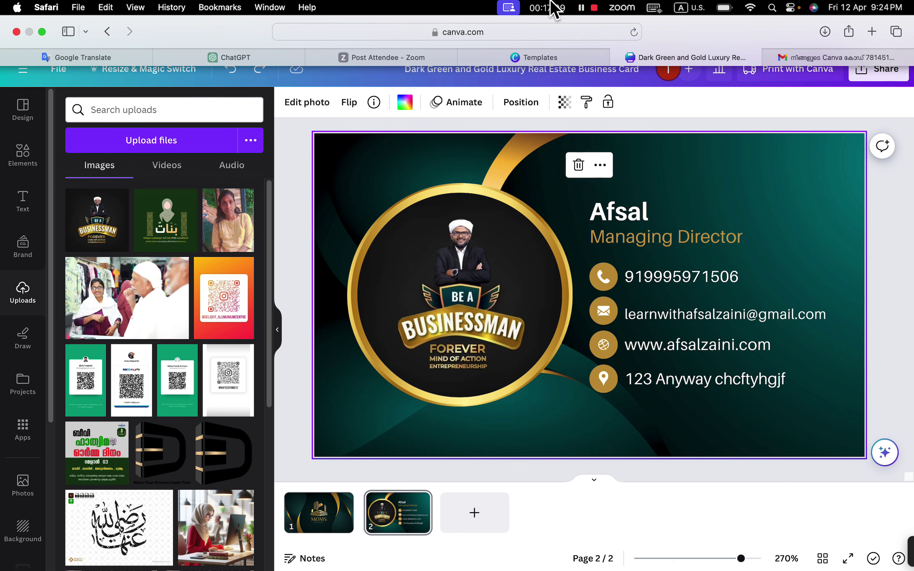
click(513, 7)
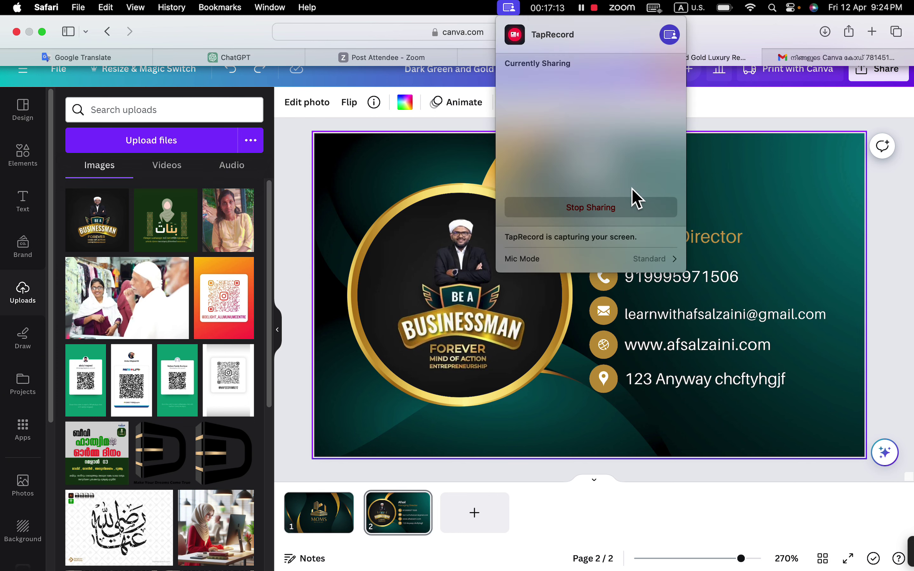